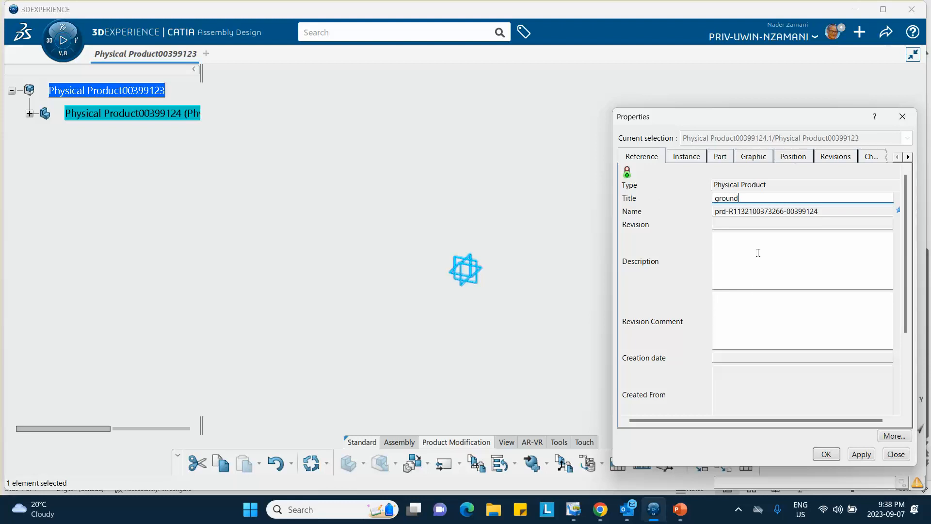
# - Set the new part's instance title to "ground" and accept the properties
pyautogui.click(684, 157)
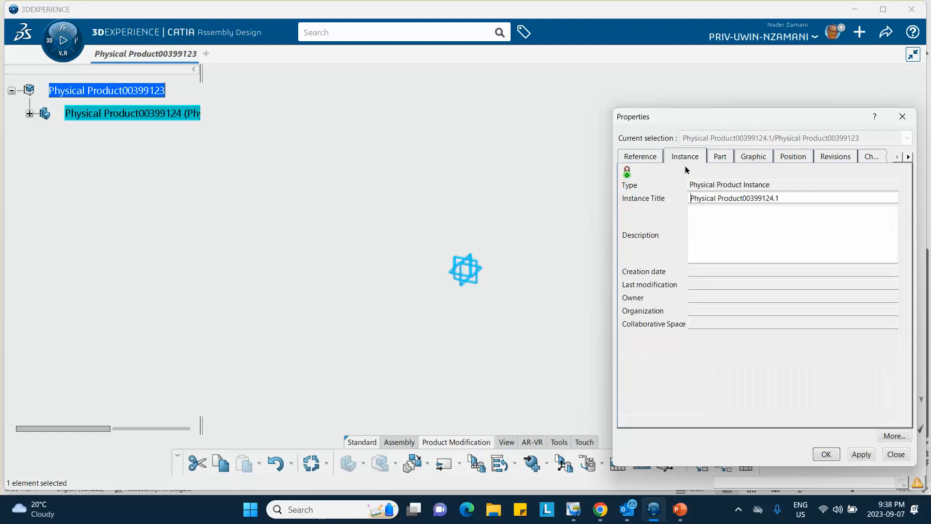
pyautogui.moveTo(783, 198); pyautogui.dragTo(621, 208)
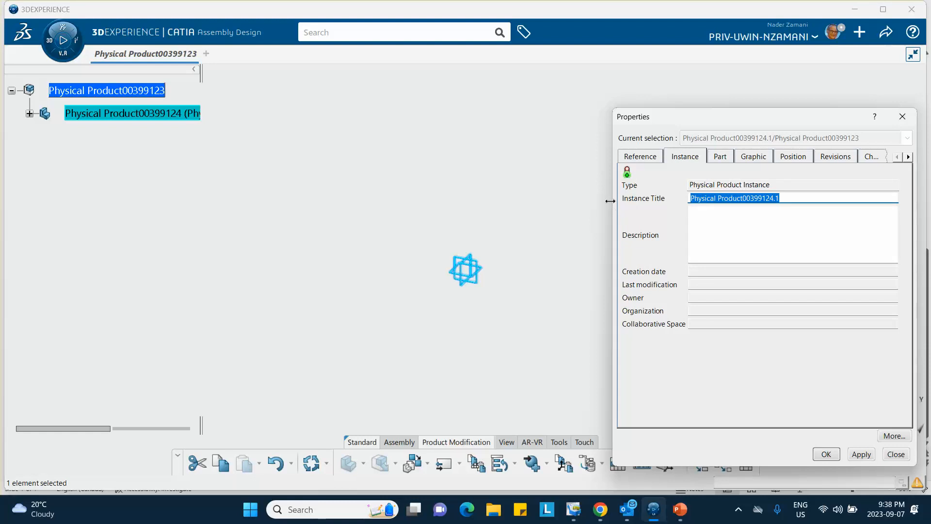
pyautogui.write('ground')
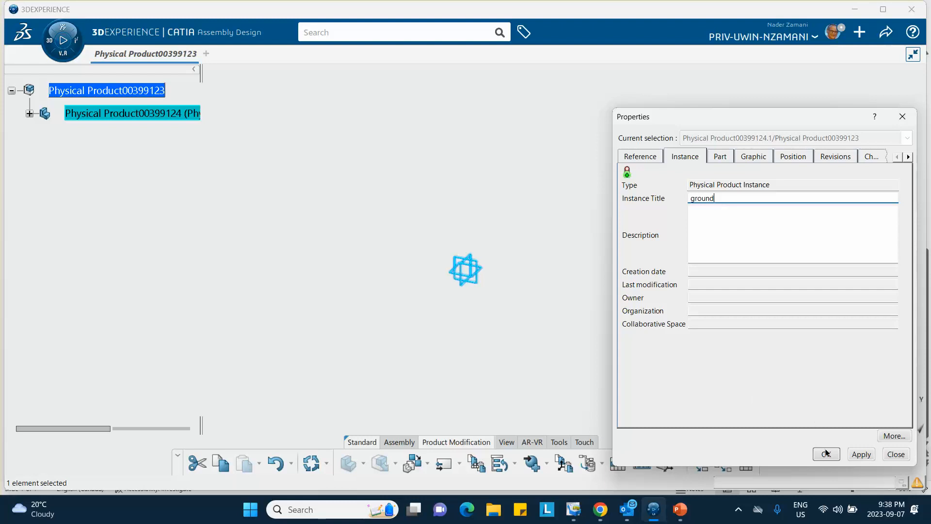
pyautogui.click(826, 453)
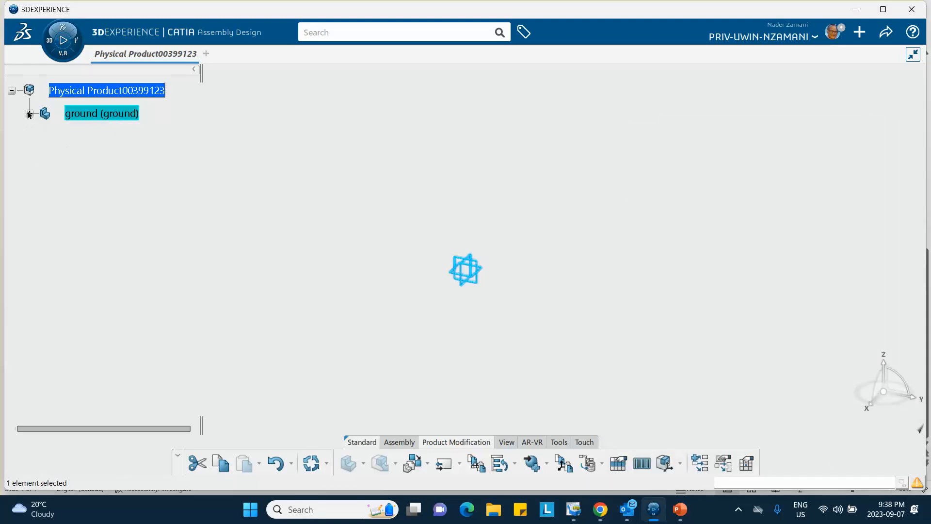
# - Sketch a centered rectangle about 11.3 in wide around the origin on the ground part's xy plane
pyautogui.click(29, 114)
pyautogui.doubleClick(103, 140)
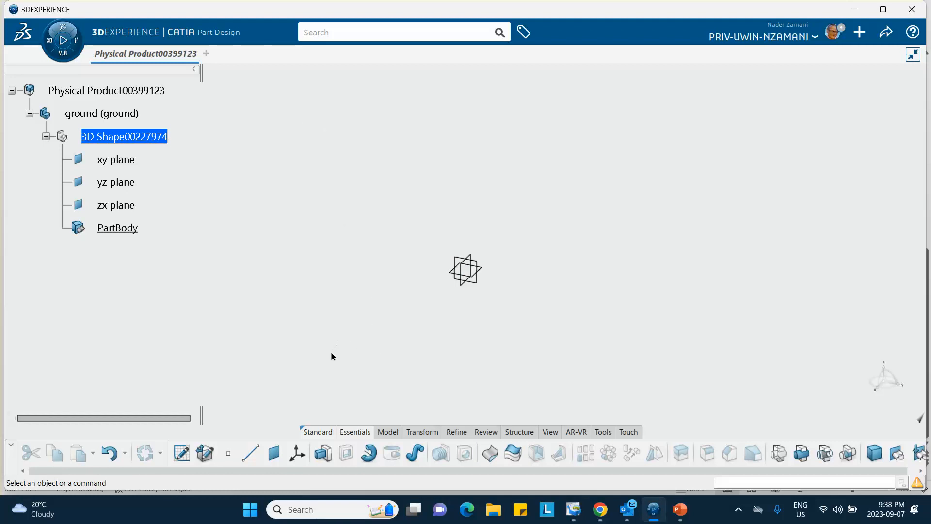
pyautogui.click(128, 163)
pyautogui.click(183, 454)
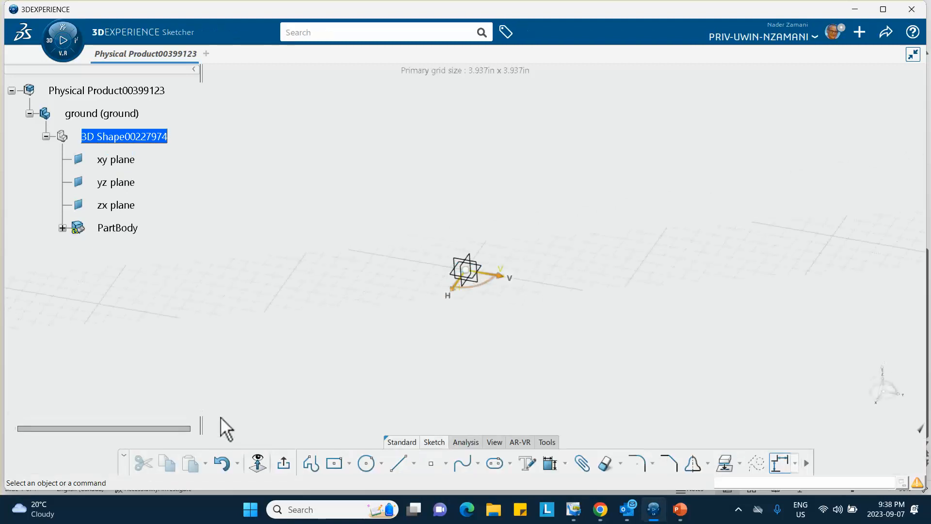
pyautogui.click(334, 464)
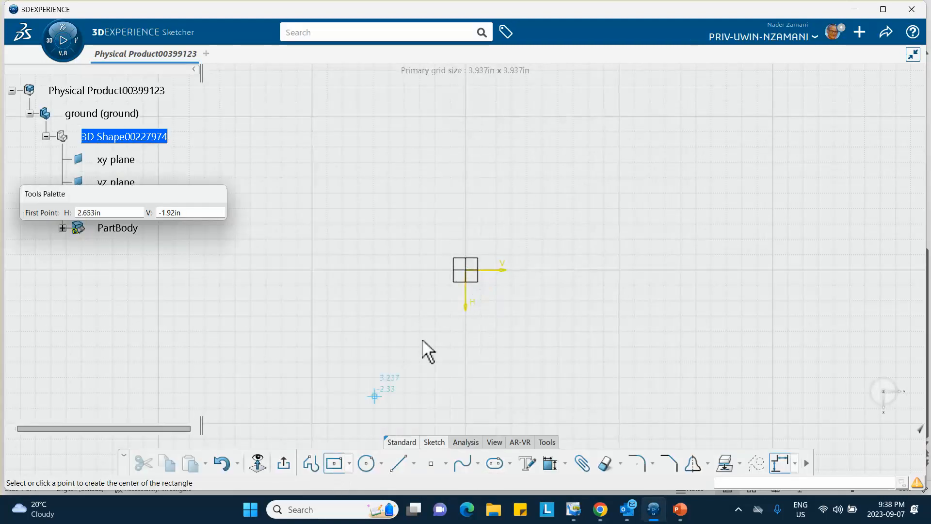
pyautogui.click(465, 270)
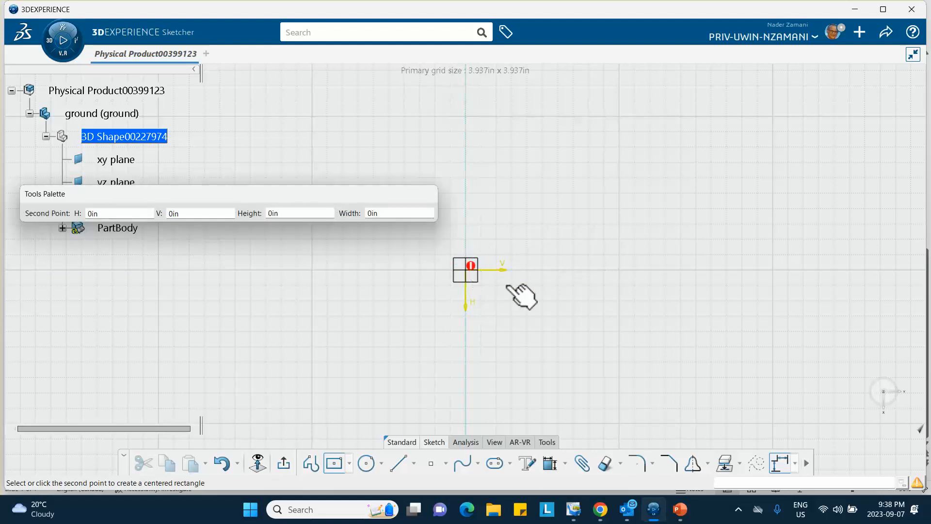
pyautogui.click(687, 374)
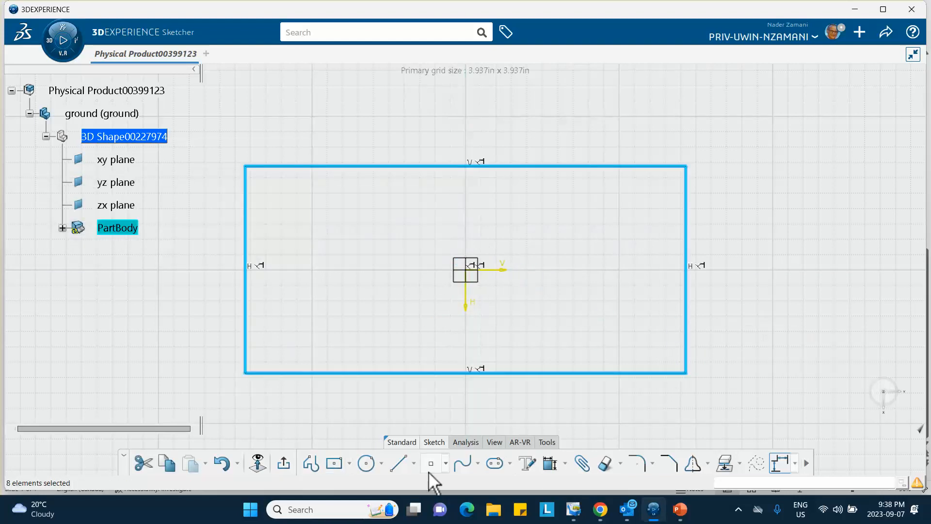
# - Dimension the rectangle to 10 in long horizontally and 5 in high vertically
pyautogui.click(549, 464)
pyautogui.click(550, 373)
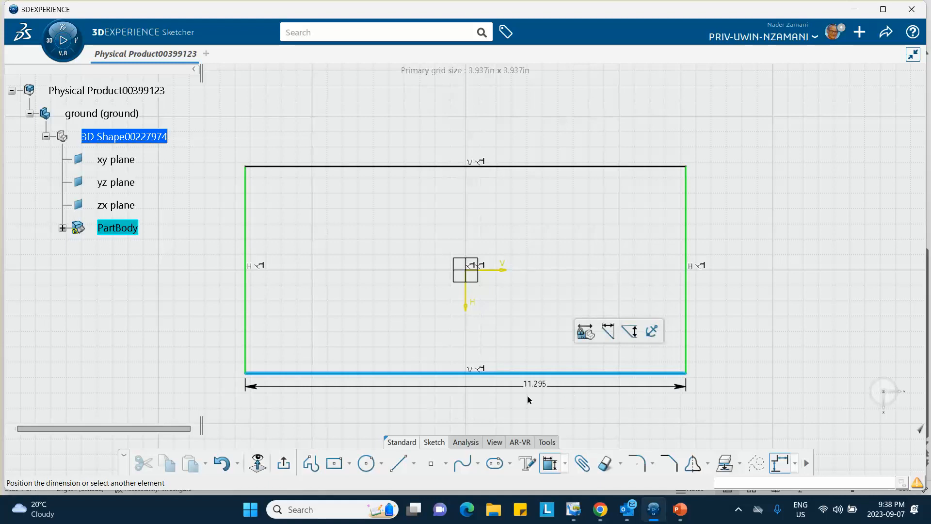
pyautogui.click(532, 400)
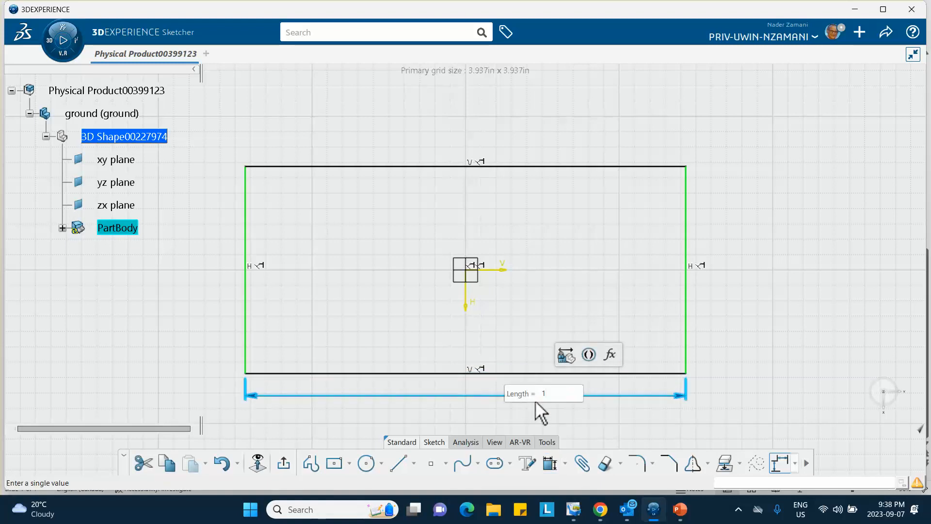
pyautogui.press('Return')
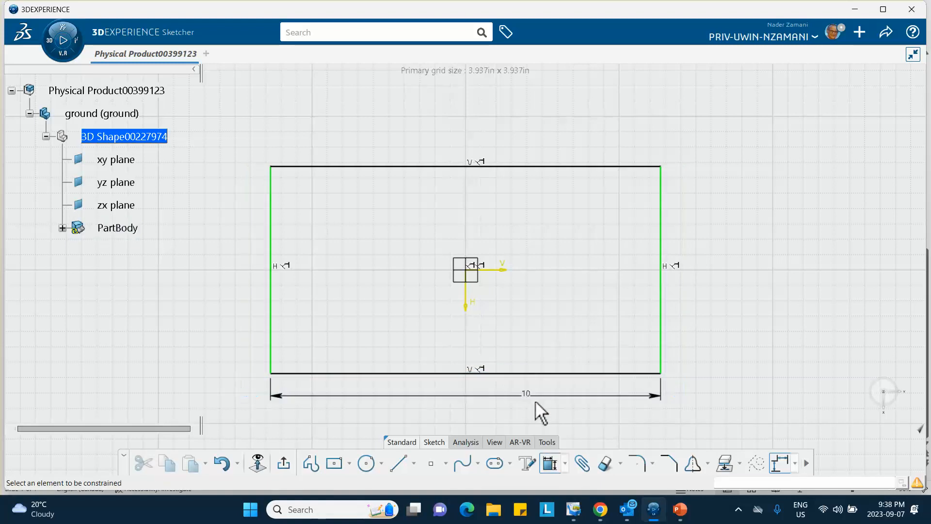
pyautogui.click(661, 300)
pyautogui.click(713, 297)
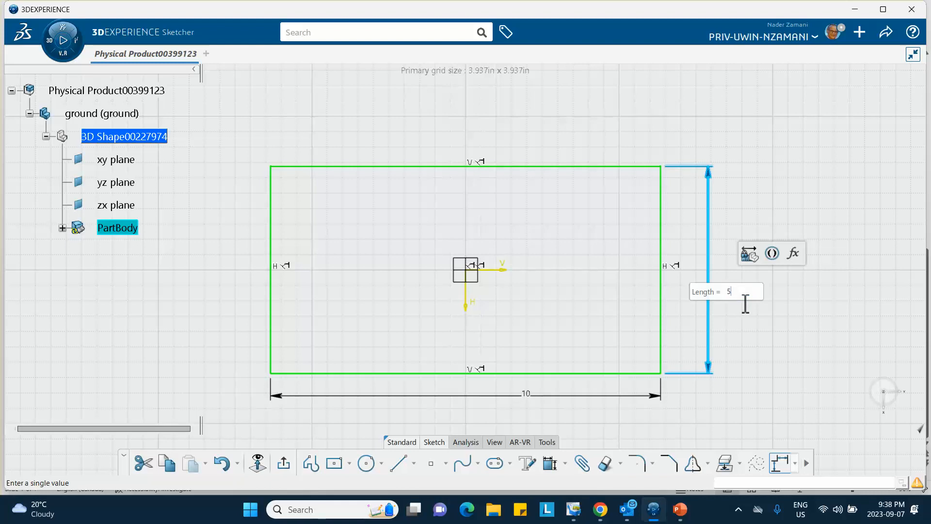
pyautogui.press('Return')
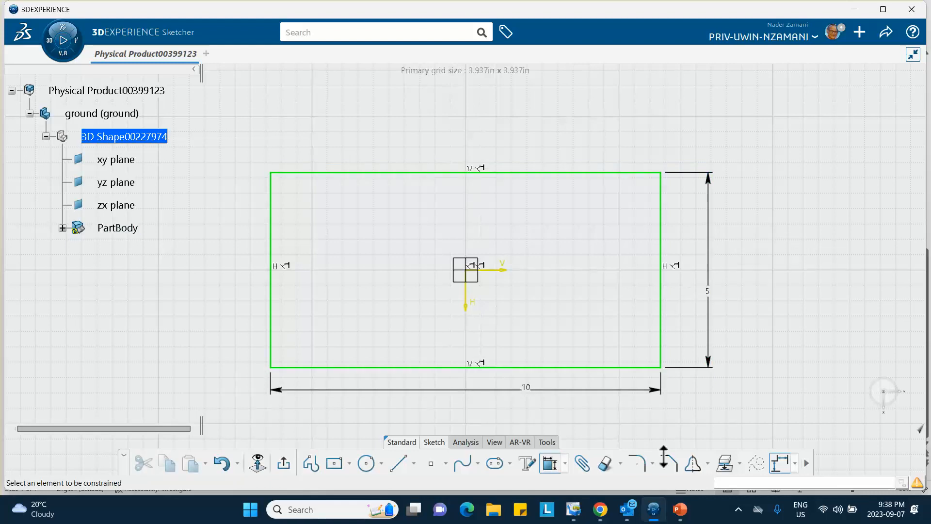
# - Finish the sketch and extrude the rectangle into a solid plate with the Pad's default settings
pyautogui.click(285, 464)
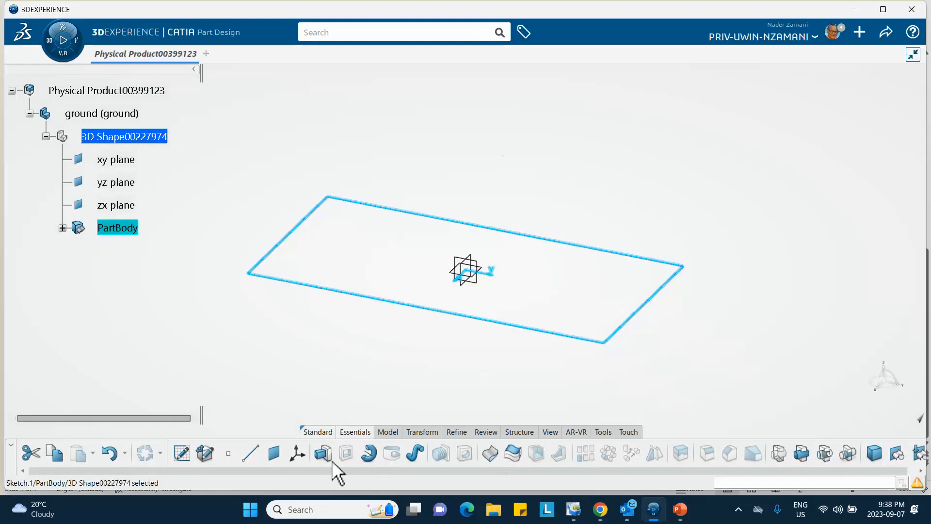
pyautogui.click(322, 452)
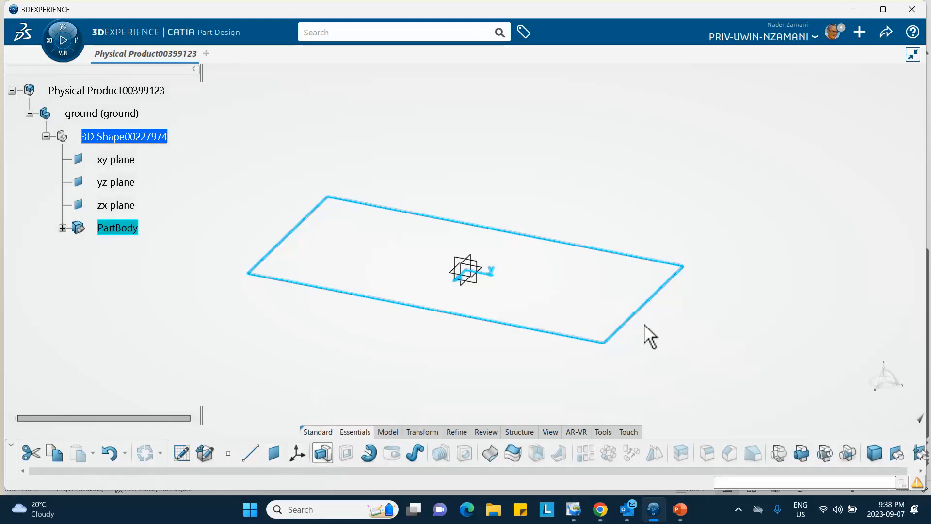
pyautogui.click(726, 337)
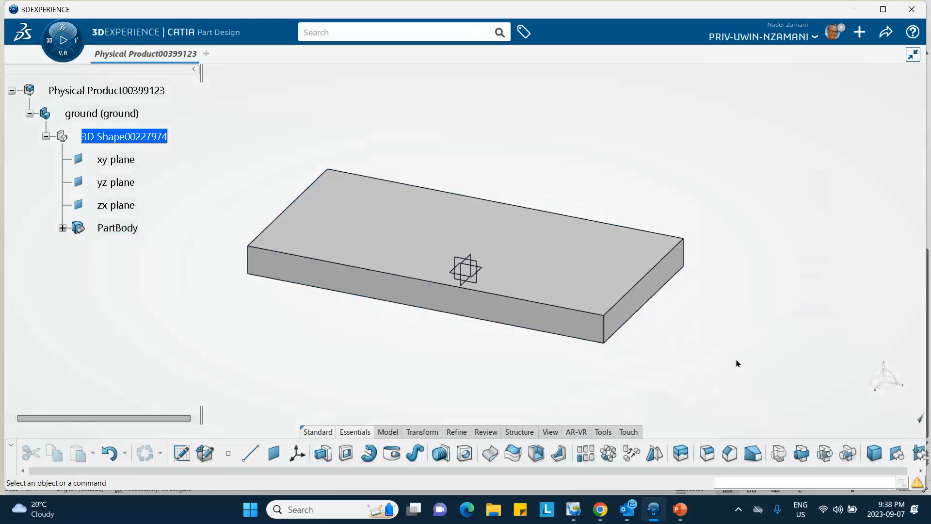
# - Return to Assembly Design on the root product and insert a second 3D part under it
pyautogui.moveTo(348, 334); pyautogui.dragTo(380, 310, button='middle')
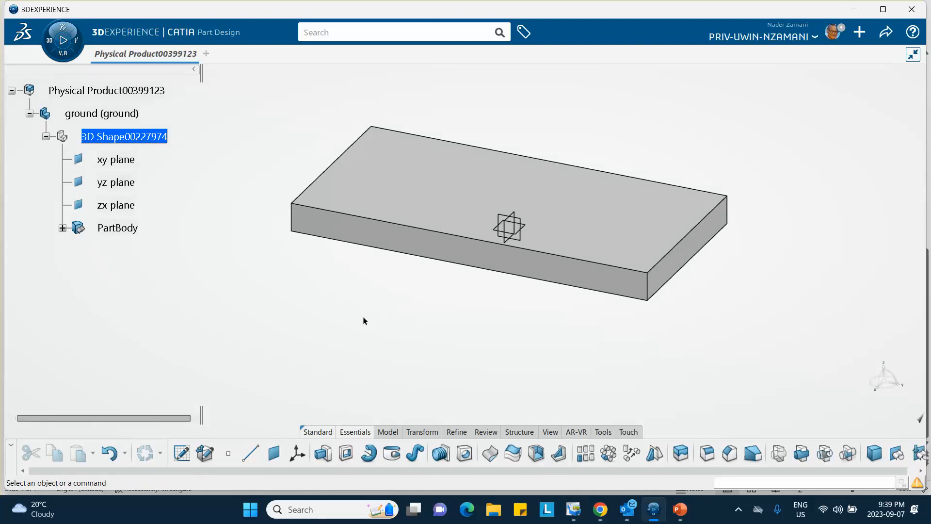
pyautogui.doubleClick(89, 92)
pyautogui.click(237, 130)
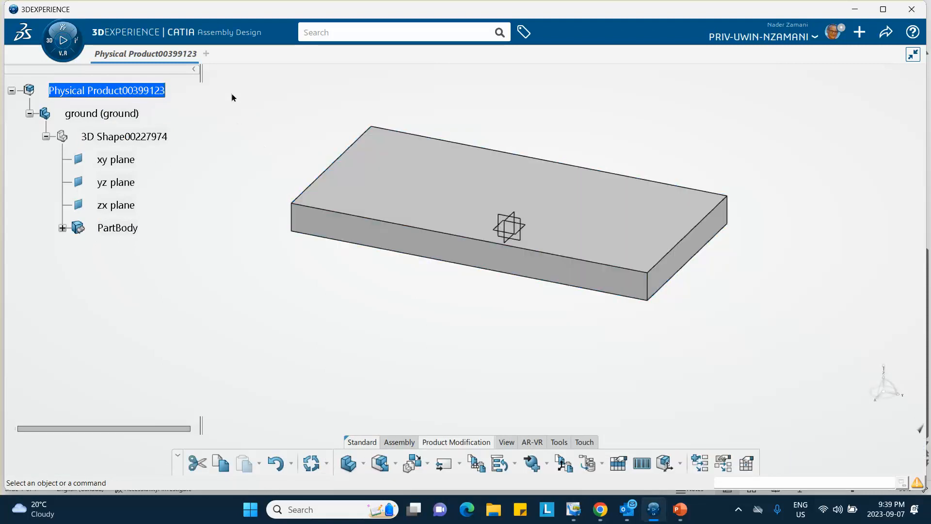
pyautogui.click(348, 463)
pyautogui.click(161, 91)
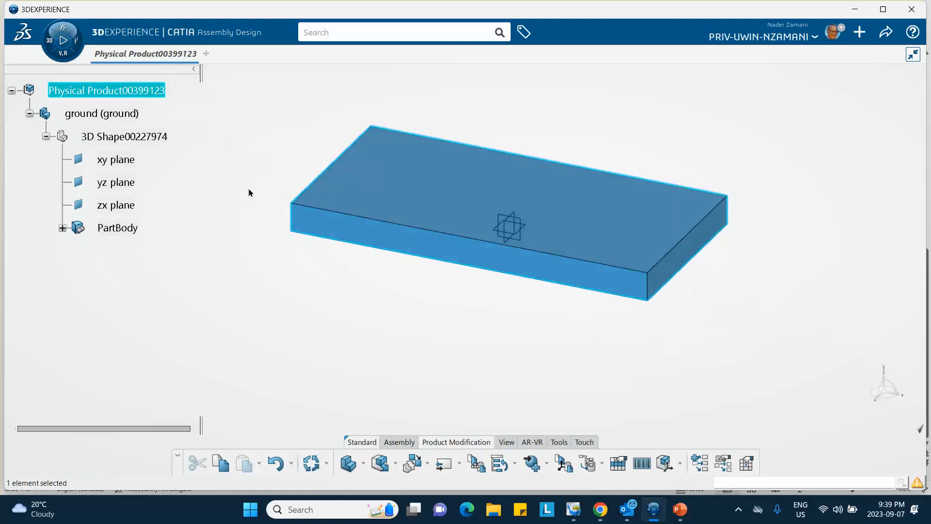
pyautogui.click(352, 465)
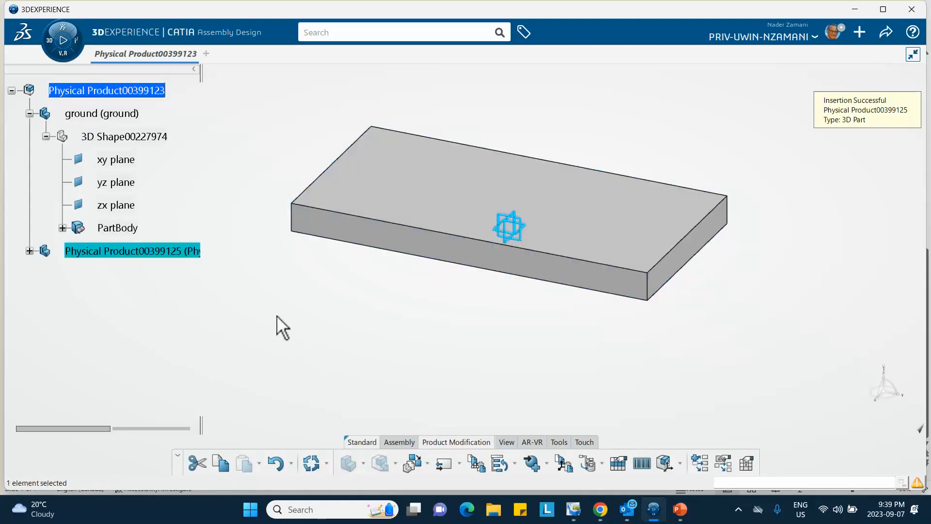
# - Rename the second part by setting both its reference title and its instance title to "block"
pyautogui.click(137, 285)
pyautogui.rightClick(144, 256)
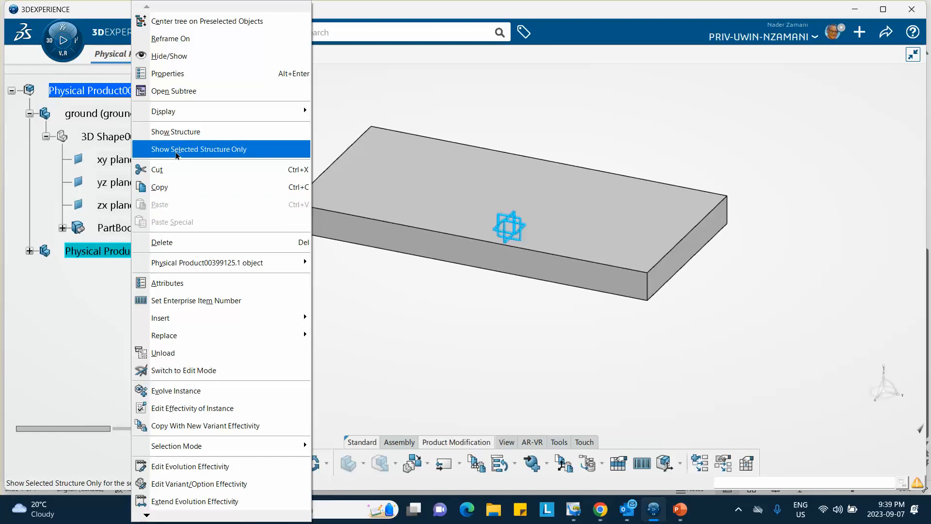
pyautogui.click(167, 74)
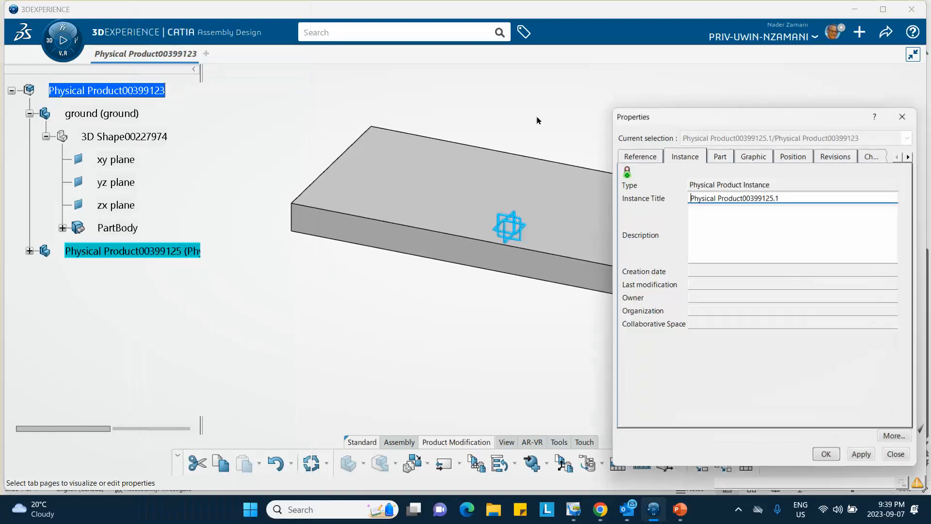
pyautogui.click(641, 156)
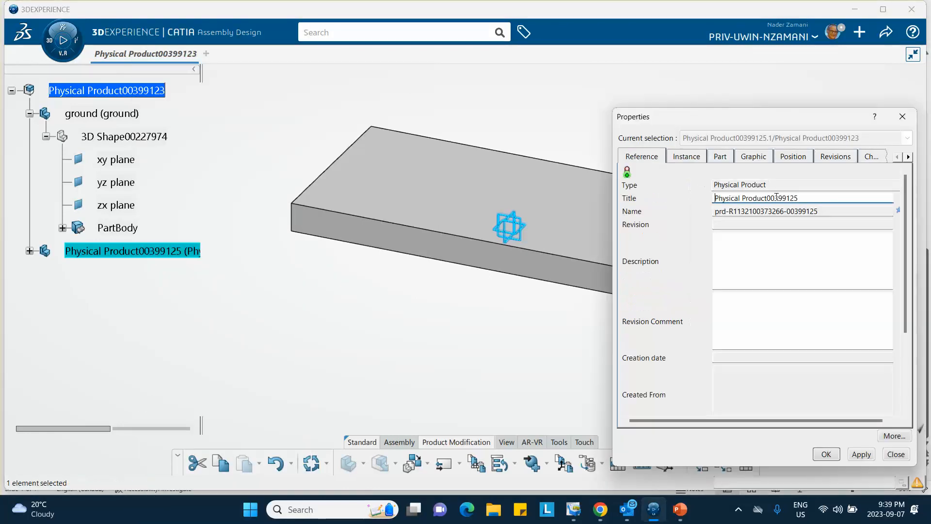
pyautogui.moveTo(805, 198); pyautogui.dragTo(602, 200)
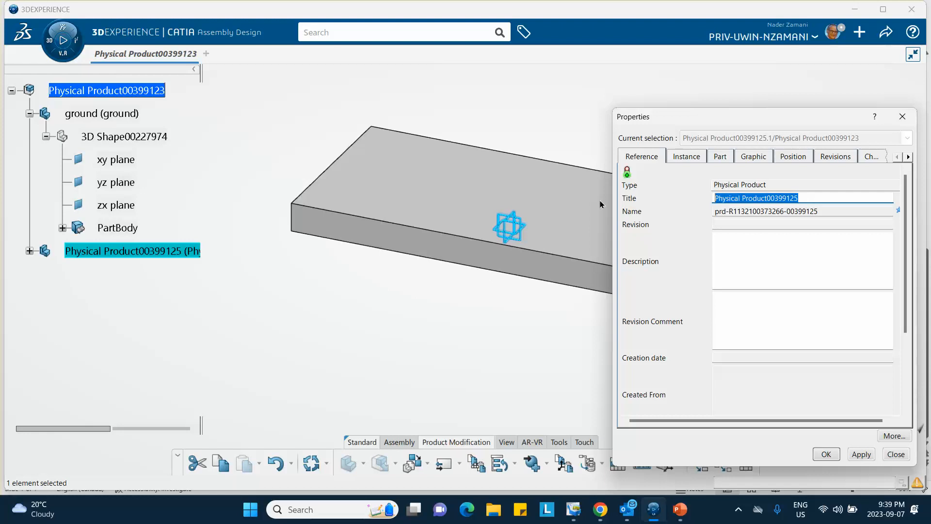
pyautogui.write('block')
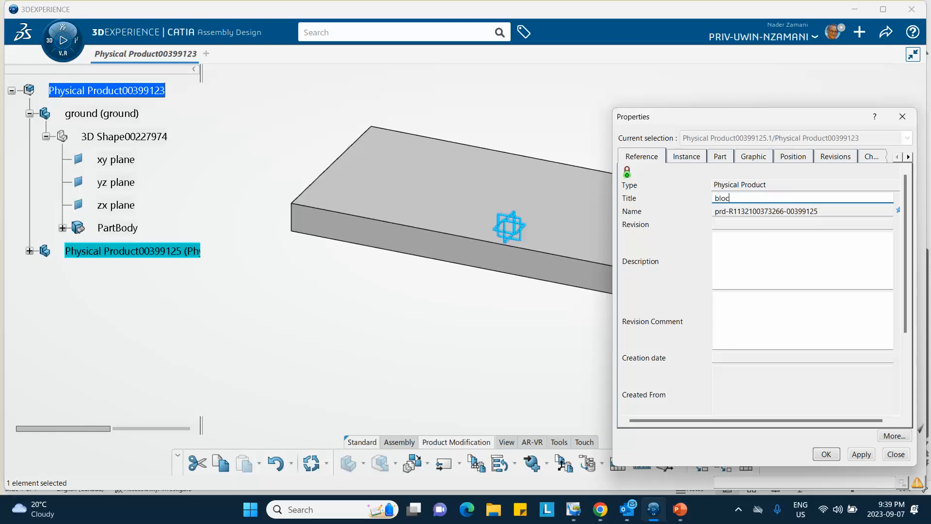
pyautogui.click(690, 159)
pyautogui.moveTo(787, 197); pyautogui.dragTo(569, 209)
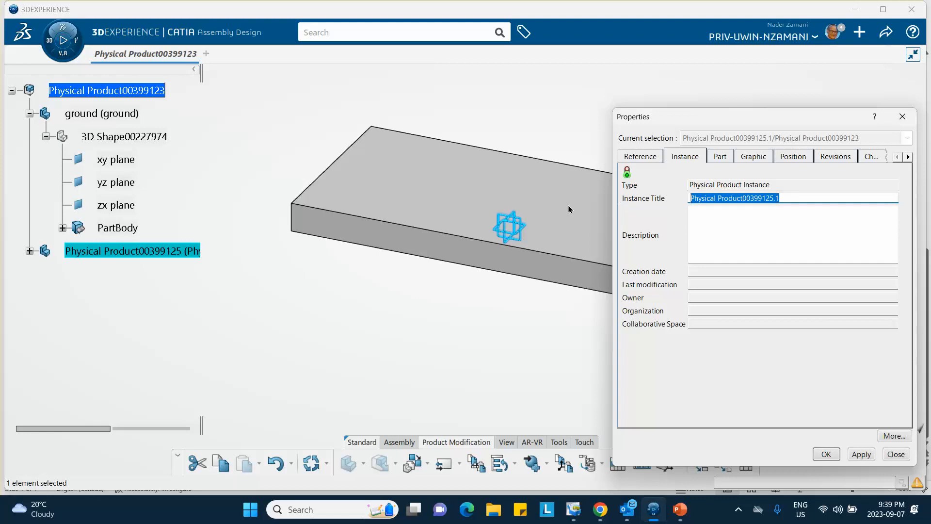
pyautogui.write('block')
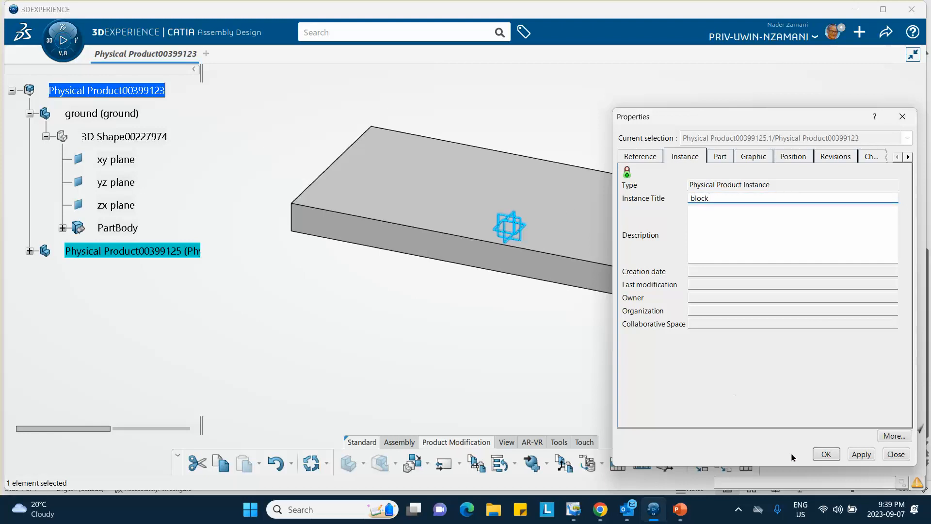
pyautogui.click(825, 454)
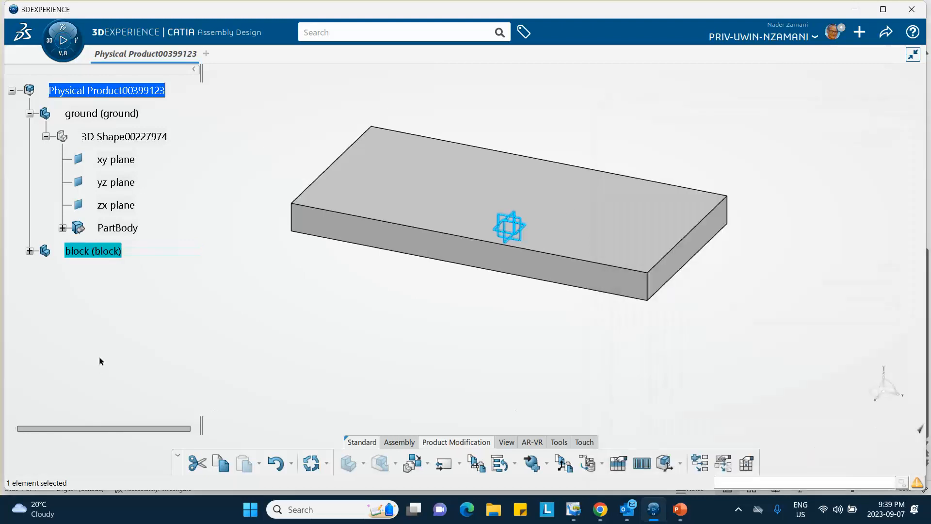
# - Sketch a small centered rectangle on the block part's xy plane, just outside the ground plate's long edge on the positive H side
pyautogui.click(31, 251)
pyautogui.doubleClick(121, 274)
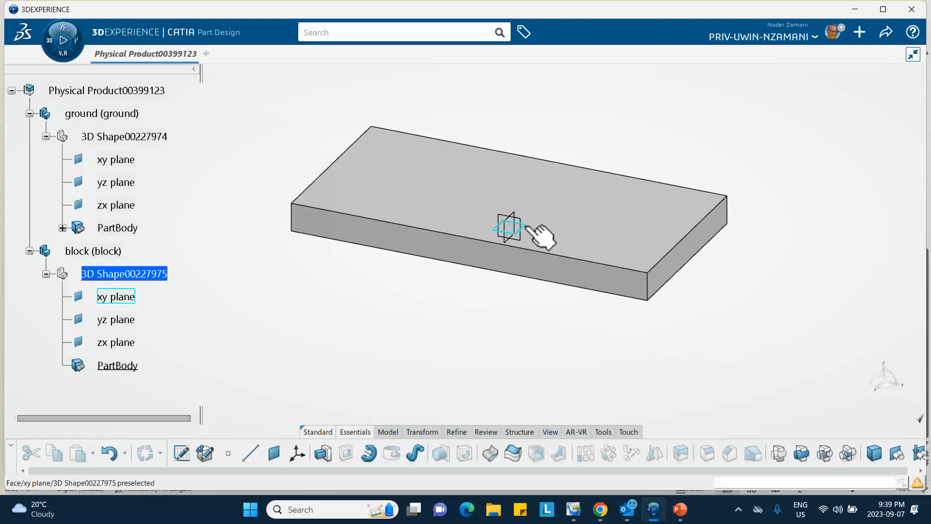
pyautogui.click(116, 297)
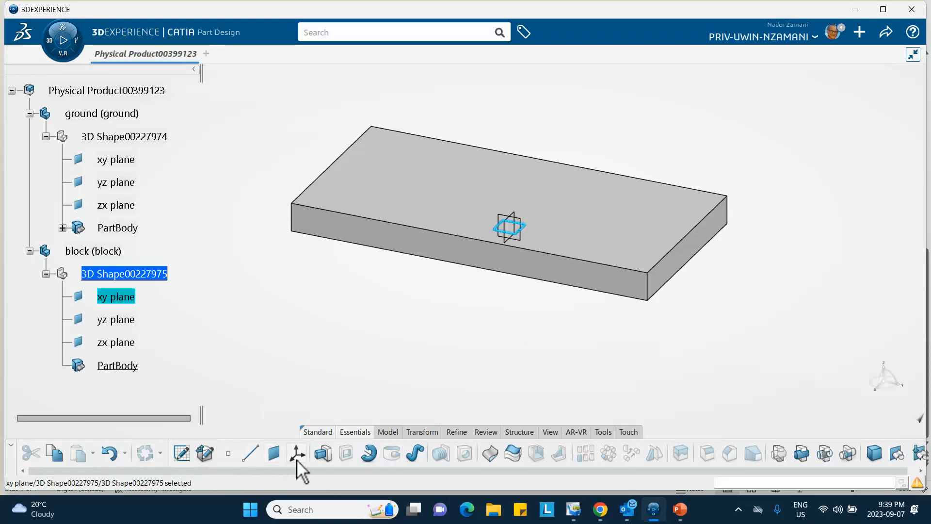
pyautogui.click(182, 454)
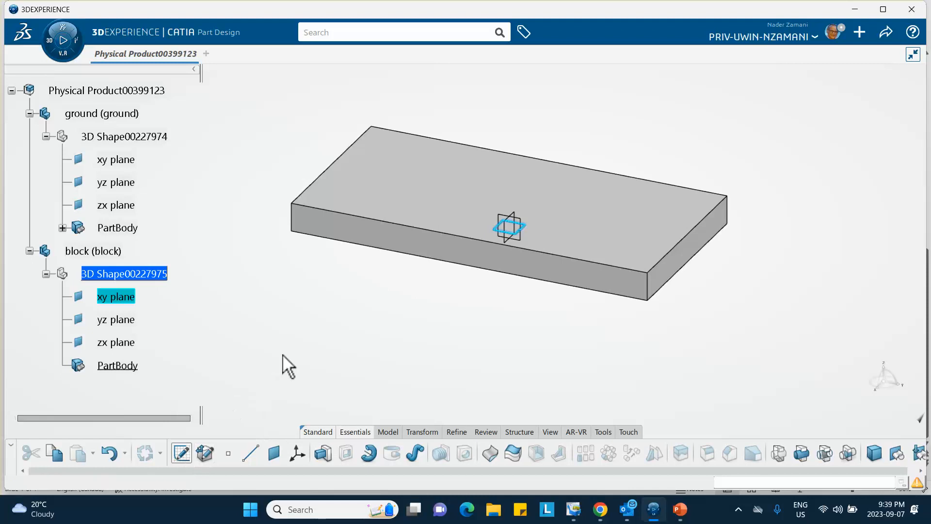
pyautogui.moveTo(495, 342); pyautogui.dragTo(401, 256, button='middle')
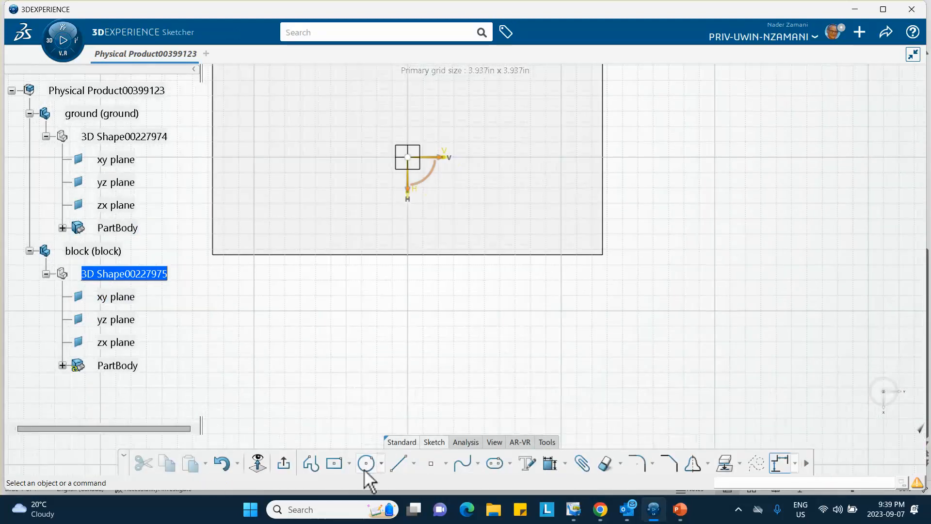
pyautogui.click(330, 463)
pyautogui.click(532, 300)
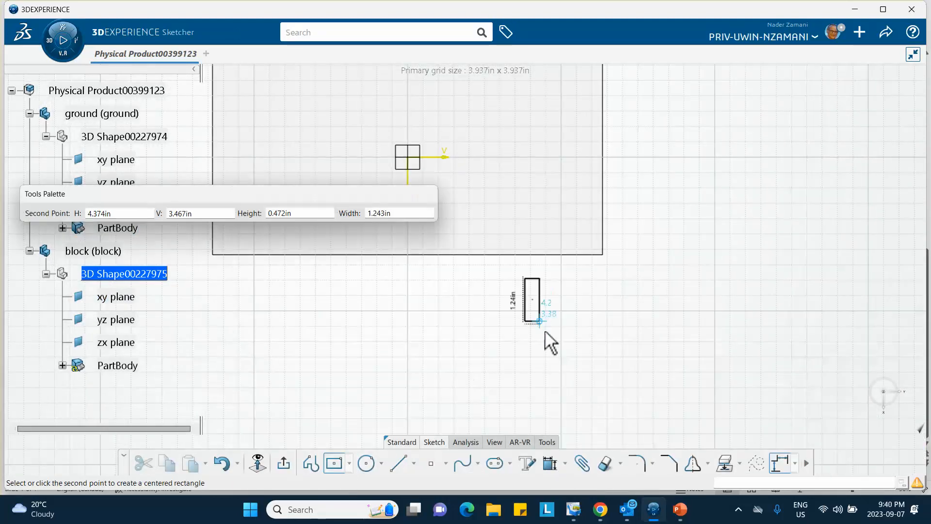
pyautogui.click(572, 328)
pyautogui.click(613, 356)
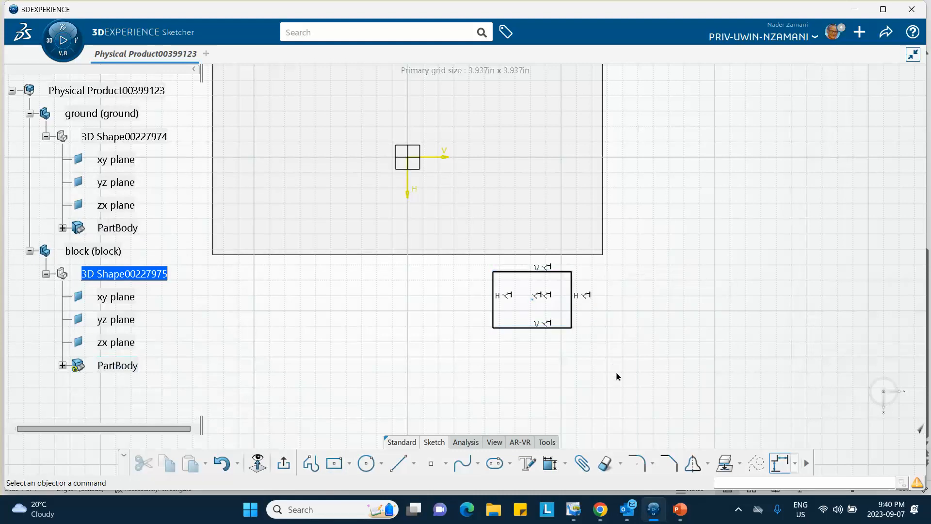
# - Dimension the lengths of the block rectangle's long and short sides, keeping both as drawn
pyautogui.click(550, 462)
pyautogui.click(550, 328)
pyautogui.click(534, 358)
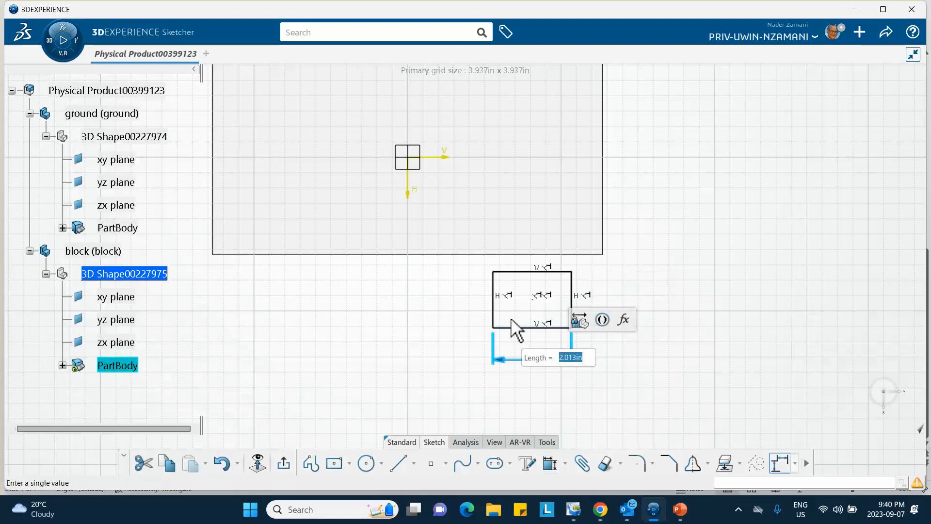
pyautogui.click(699, 332)
pyautogui.click(543, 458)
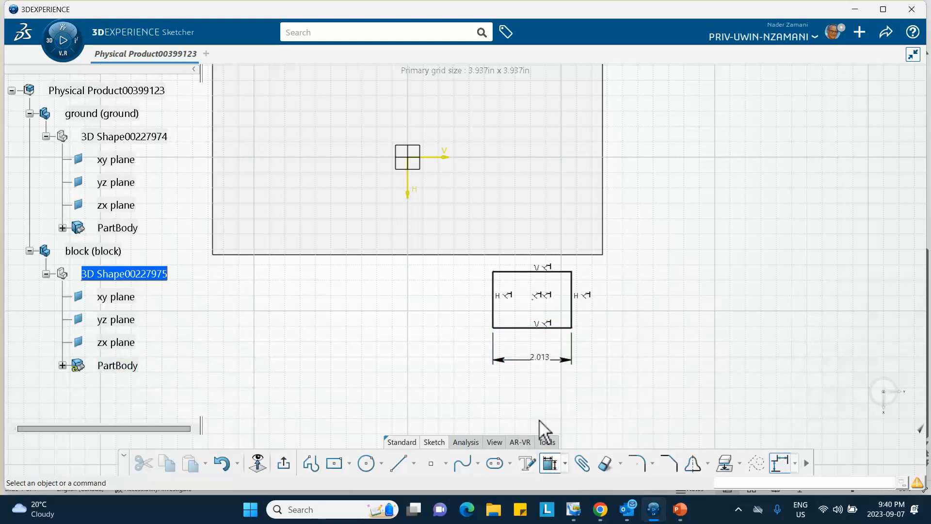
pyautogui.click(493, 310)
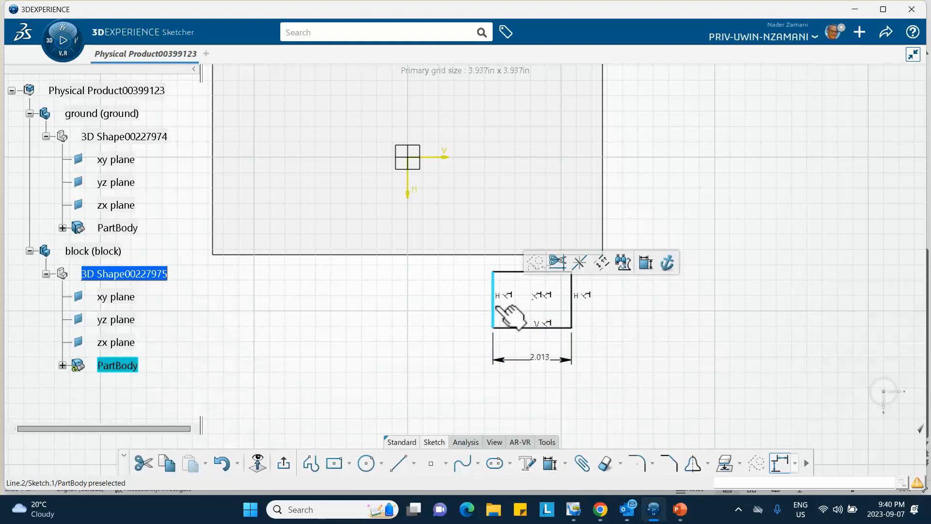
pyautogui.click(645, 262)
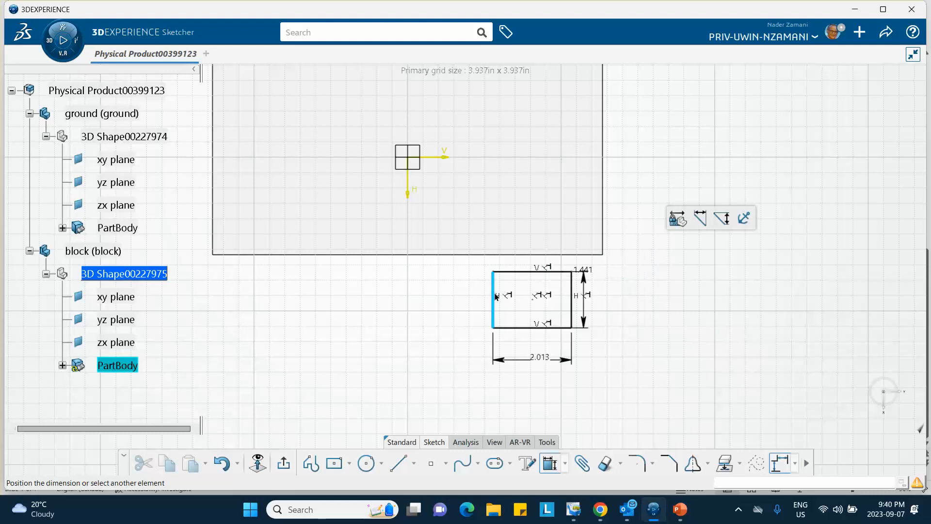
pyautogui.click(470, 307)
pyautogui.press('Return')
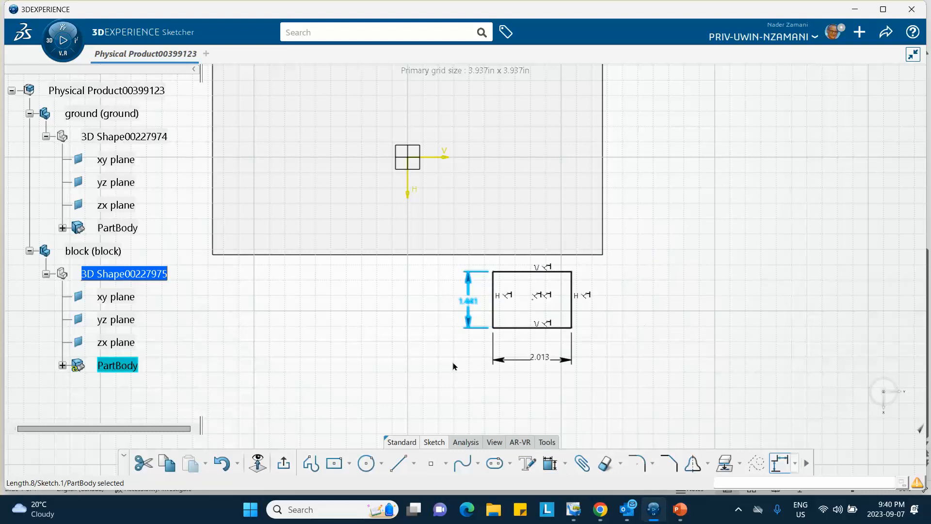
# - Draw a circle of about 0.35 in radius at the rectangle's center and dimension its radius
pyautogui.click(372, 464)
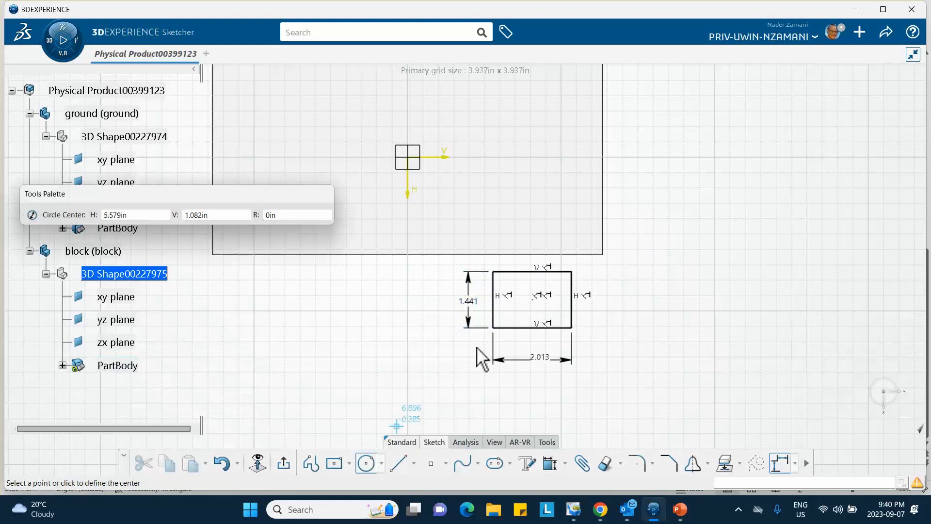
pyautogui.click(532, 299)
pyautogui.click(541, 310)
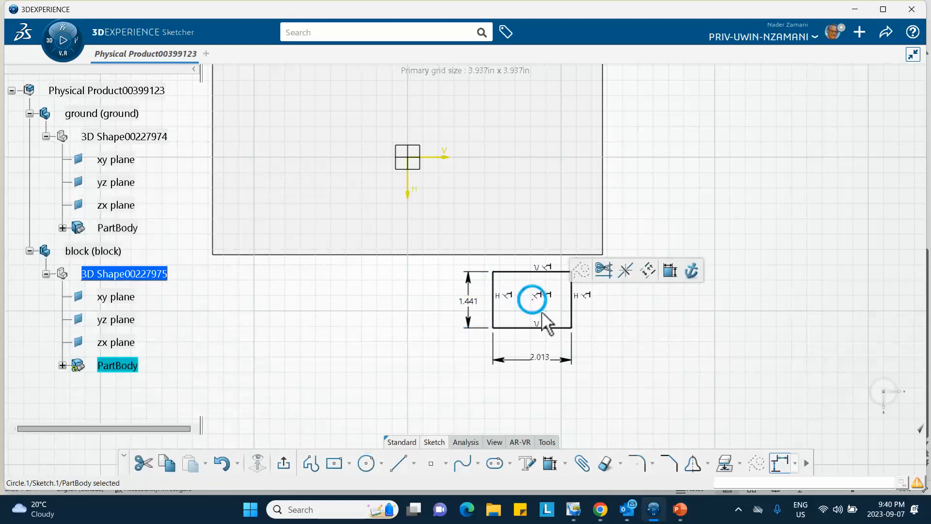
pyautogui.click(669, 271)
pyautogui.click(630, 327)
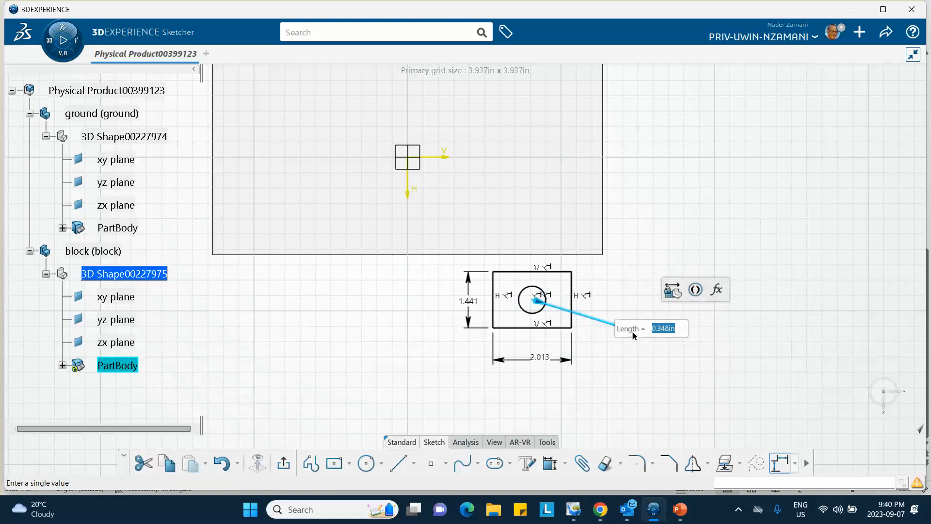
pyautogui.press('Return')
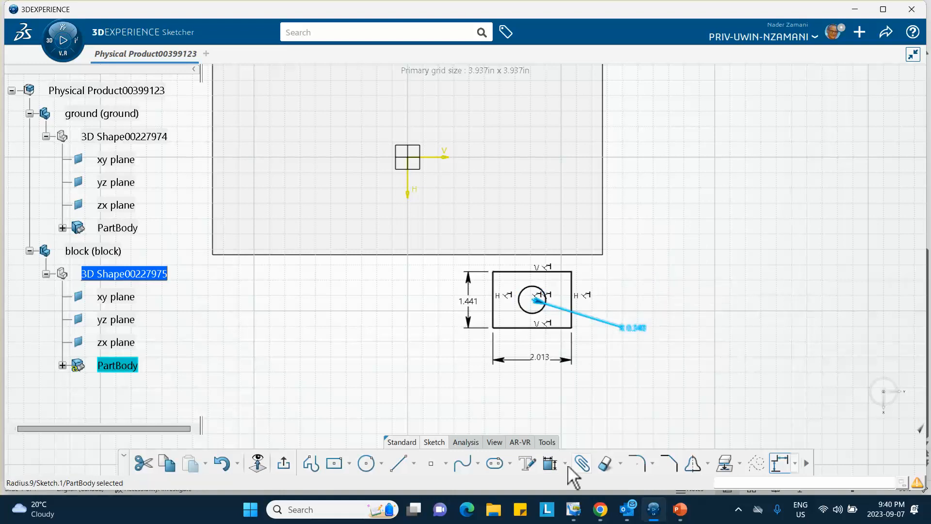
# - Finish the sketch and extrude the block profile with the Pad's default 0.787 in length
pyautogui.click(287, 461)
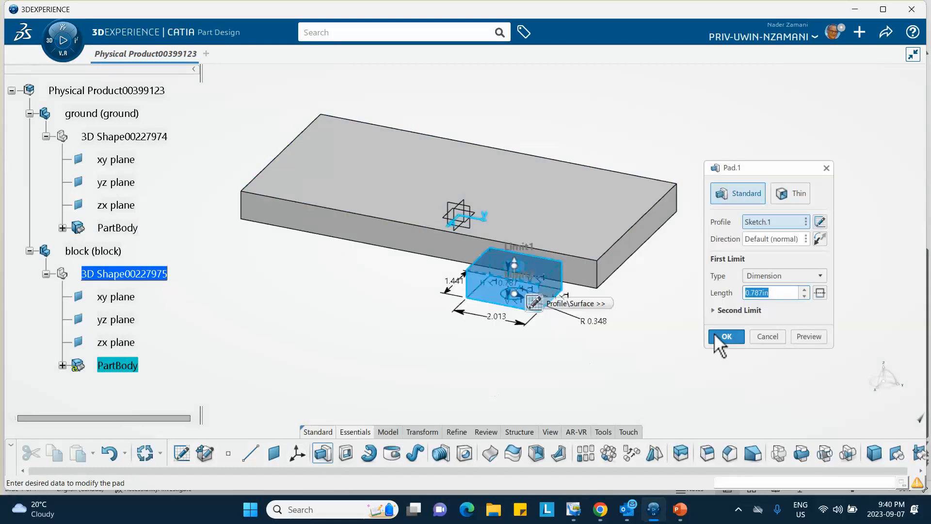
pyautogui.click(719, 336)
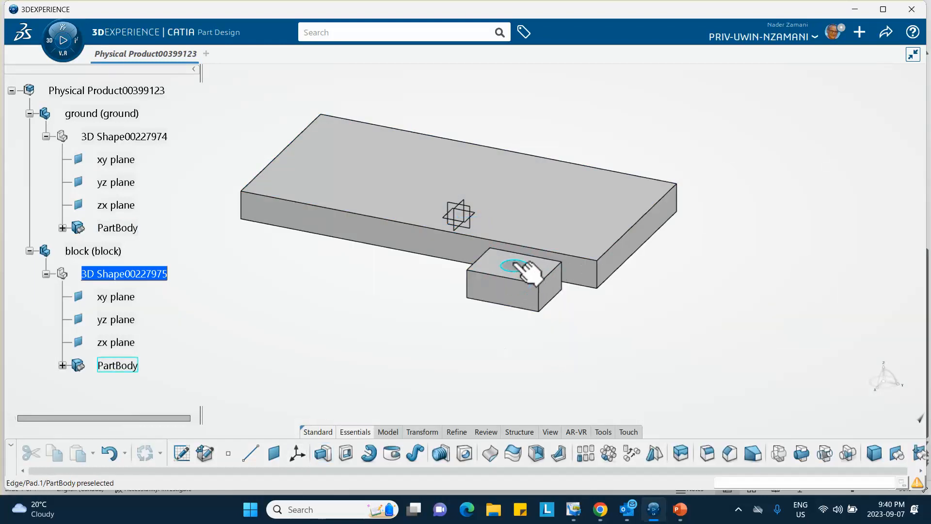
pyautogui.moveTo(316, 319); pyautogui.dragTo(380, 330, button='middle')
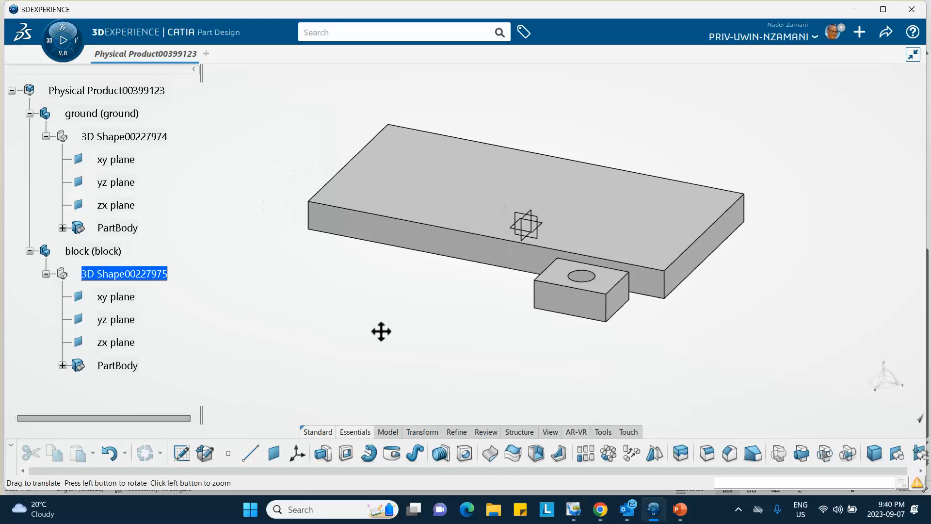
# - Return to Assembly Design on the root product and insert a third 3D part under it
pyautogui.click(125, 91)
pyautogui.doubleClick(127, 91)
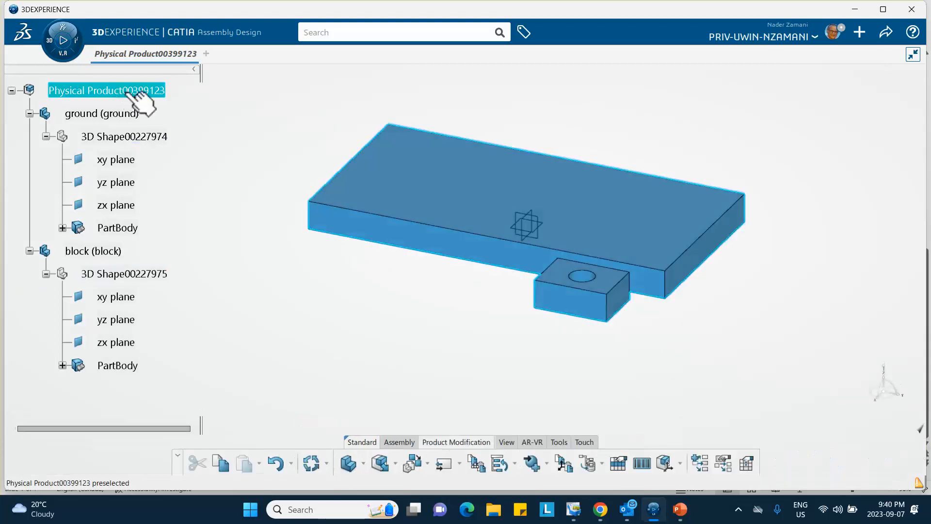
pyautogui.click(349, 464)
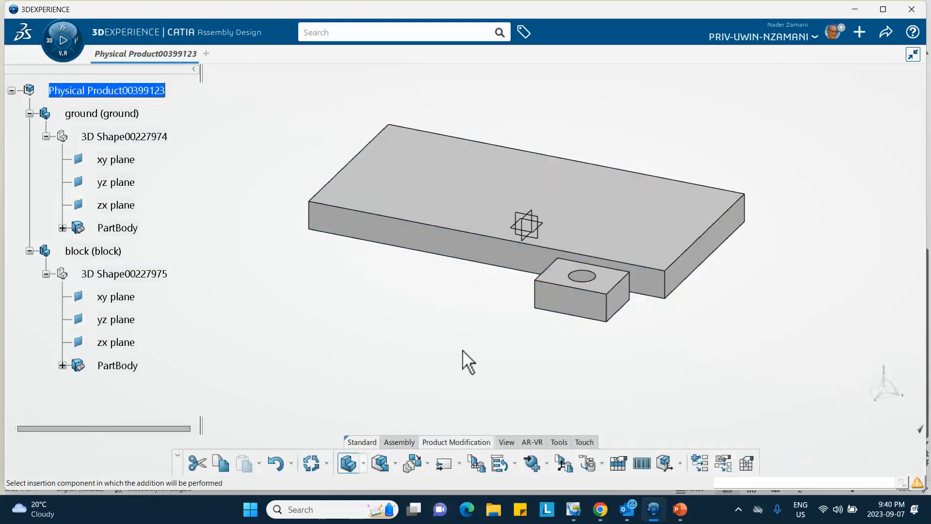
pyautogui.click(127, 92)
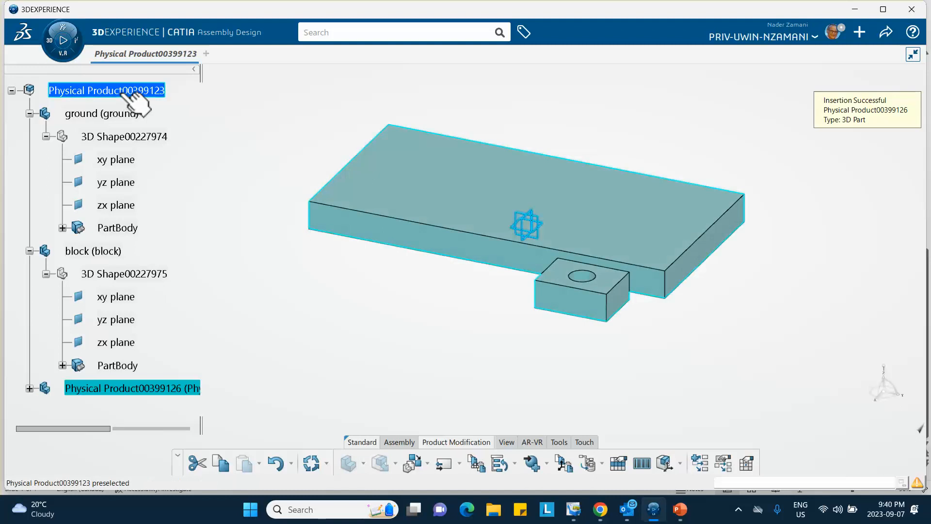
# - Rename the third part by setting both its instance title and its reference title to "cyl"
pyautogui.rightClick(99, 390)
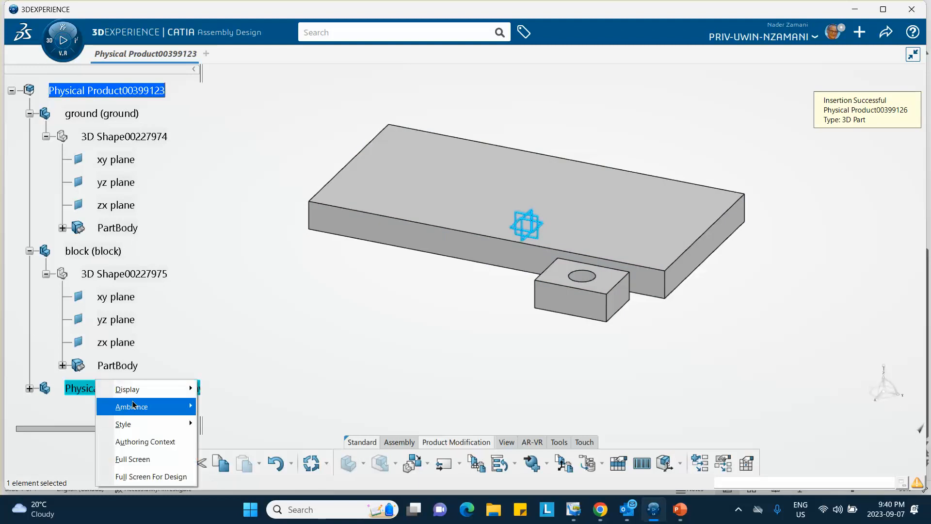
pyautogui.press('Escape')
pyautogui.rightClick(99, 390)
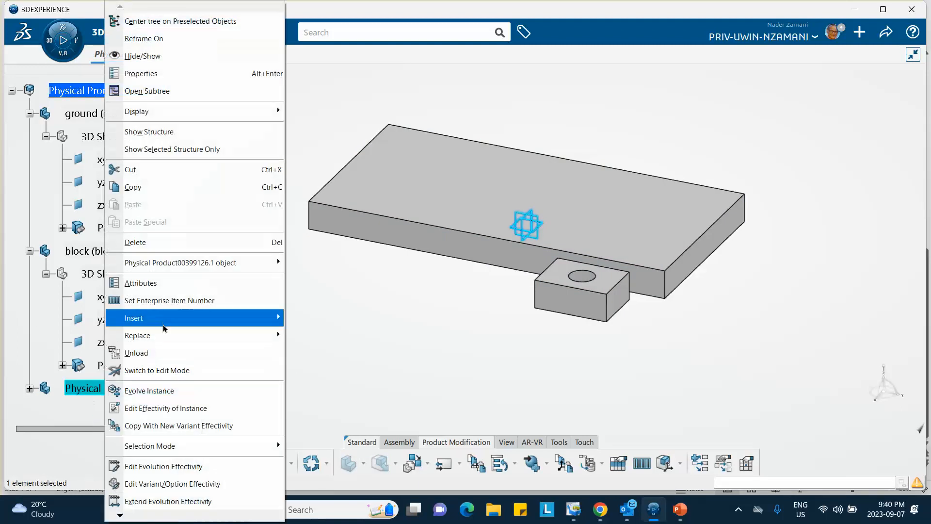
pyautogui.click(143, 75)
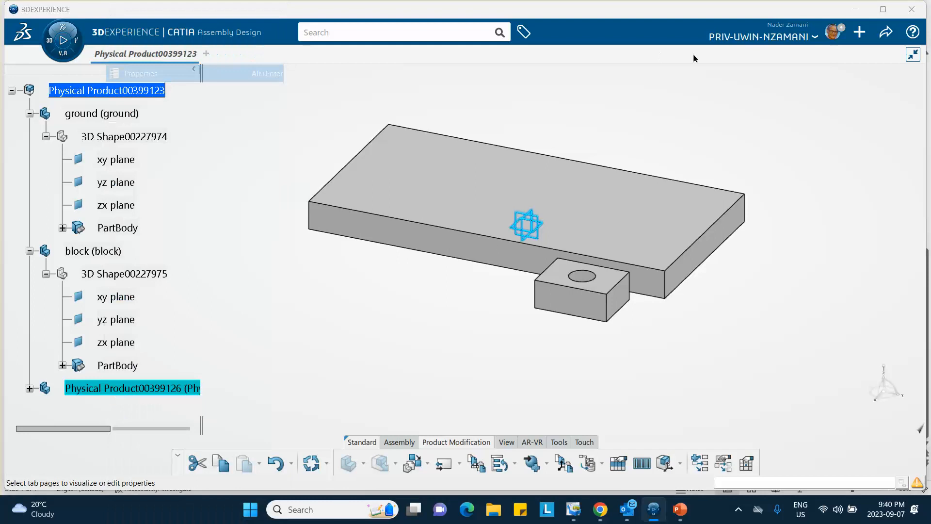
pyautogui.tripleClick(791, 198)
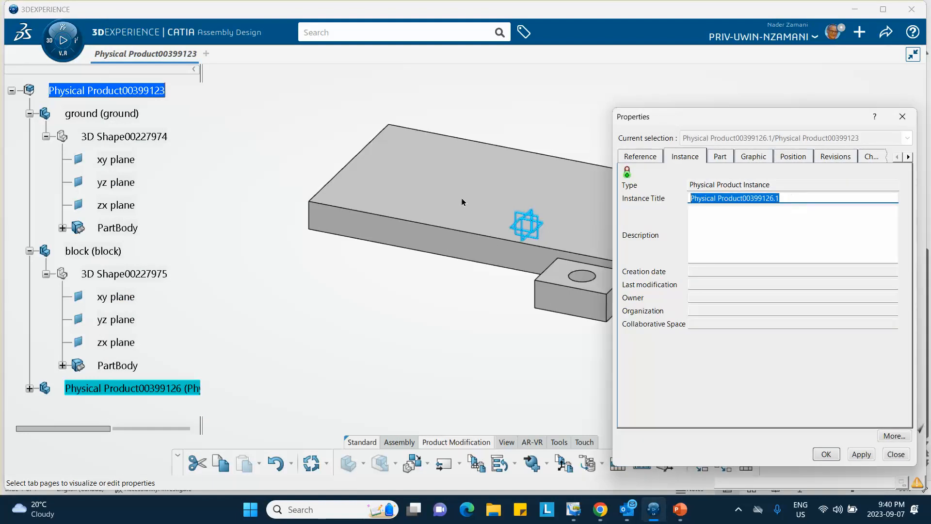
pyautogui.write('cyl')
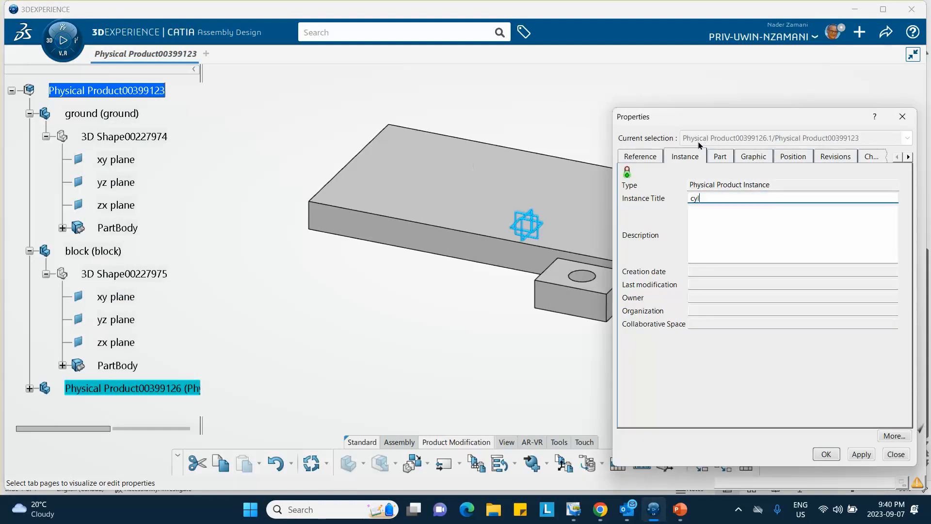
pyautogui.click(640, 156)
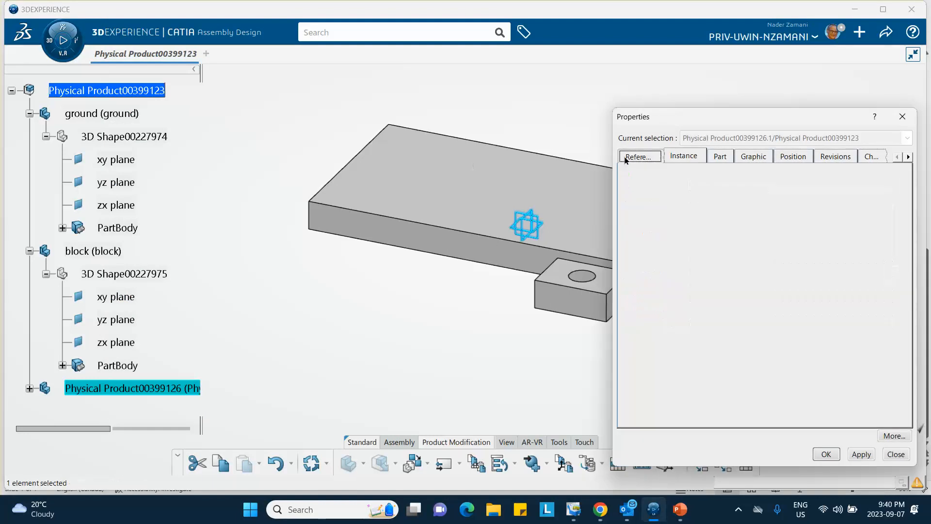
pyautogui.tripleClick(805, 197)
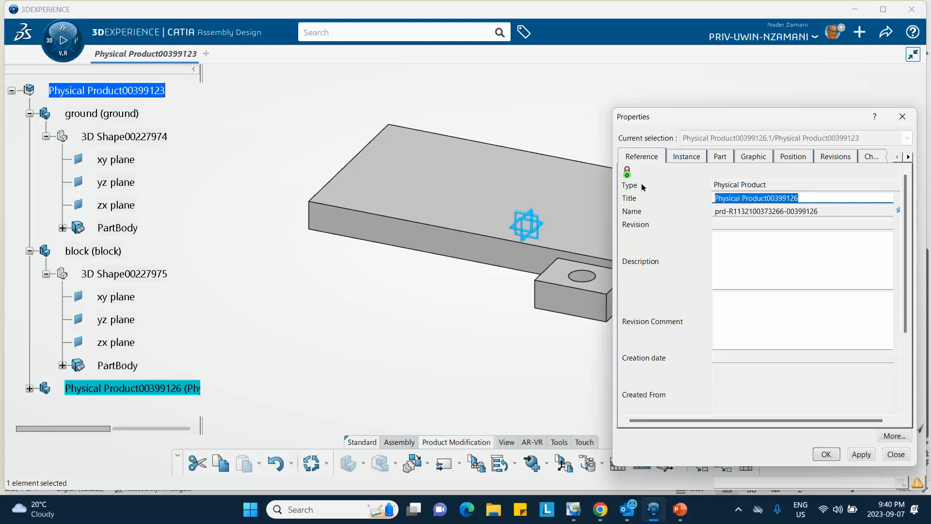
pyautogui.write('cyl')
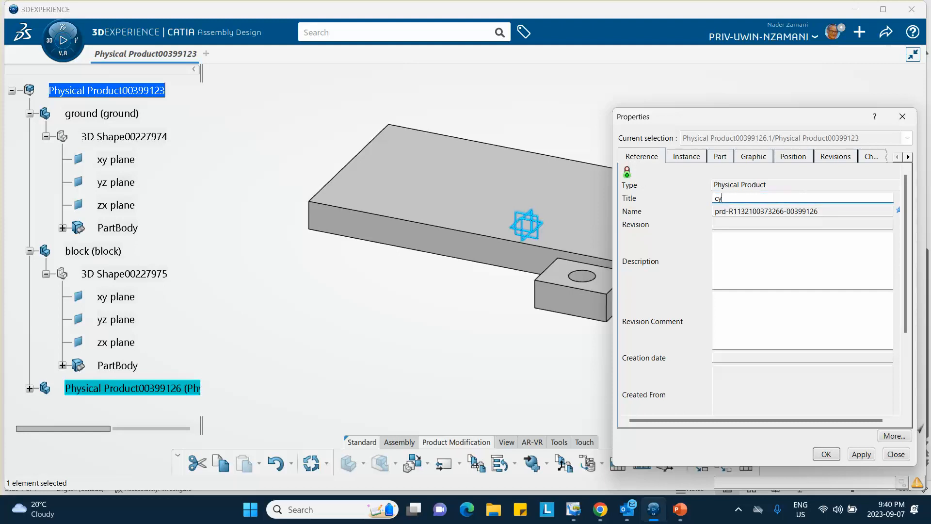
pyautogui.click(826, 454)
# - Open the cyl part's 3D shape in Part Design and start a sketch on its xy plane
pyautogui.scroll(-3, 143, 324)
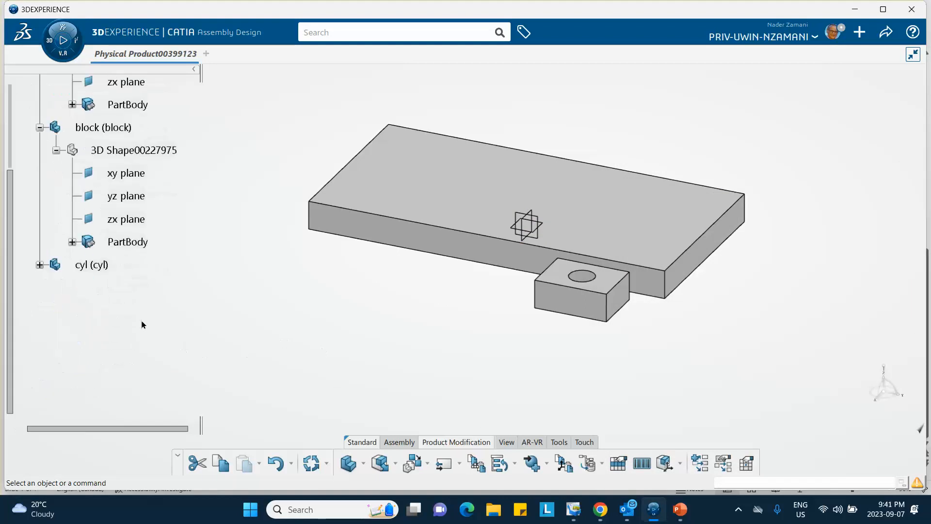
pyautogui.click(38, 265)
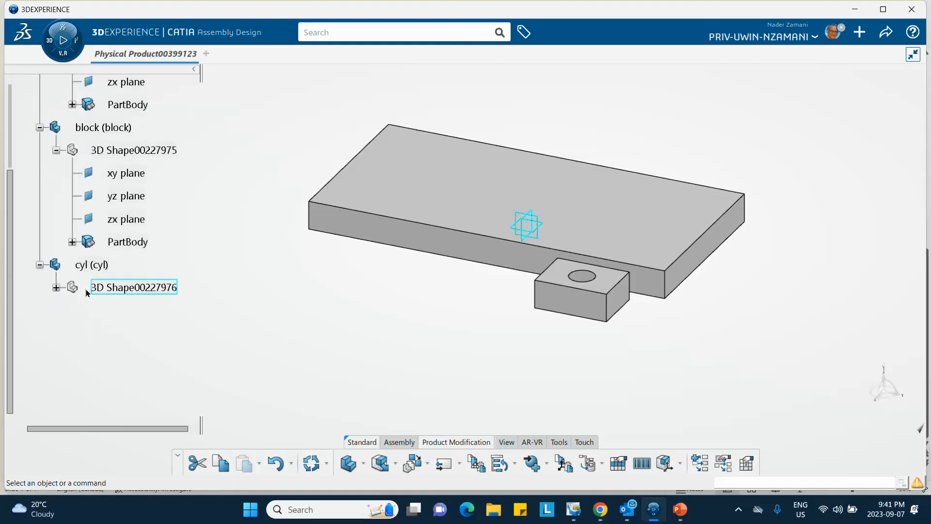
pyautogui.doubleClick(130, 291)
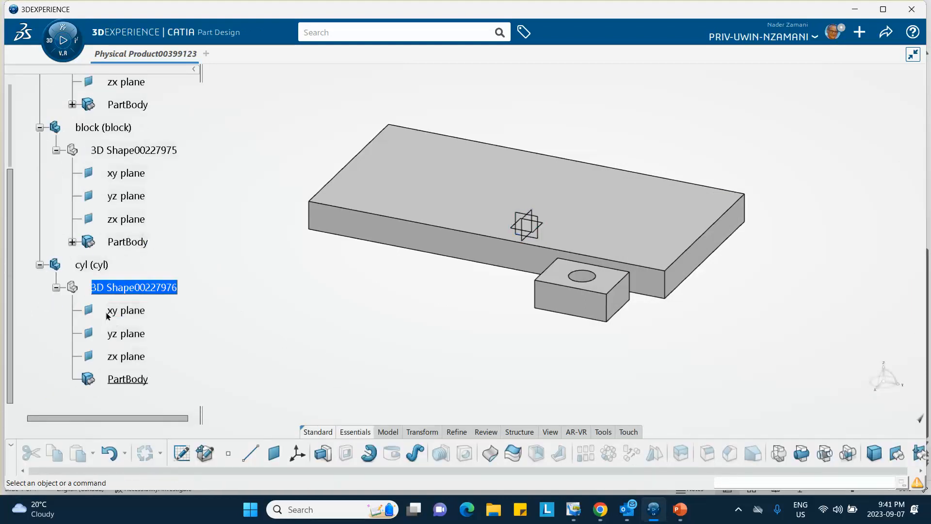
pyautogui.click(124, 311)
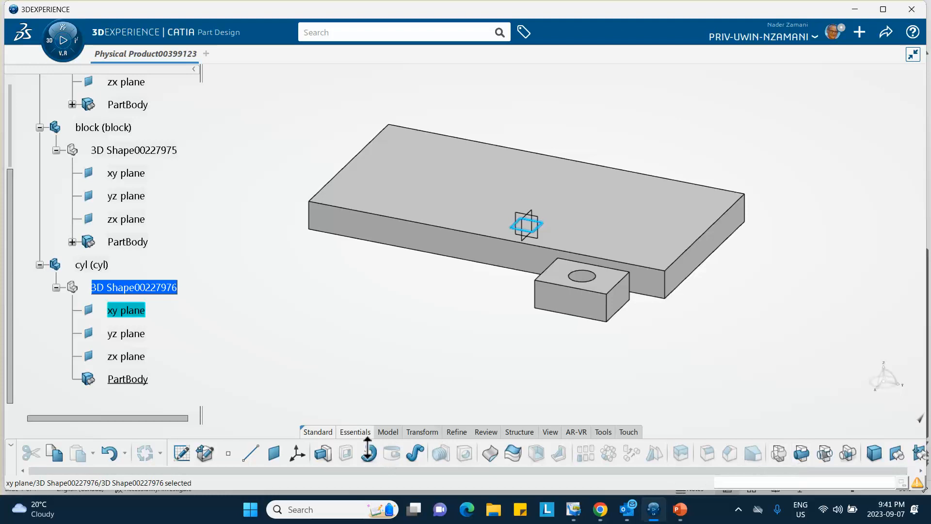
pyautogui.click(181, 453)
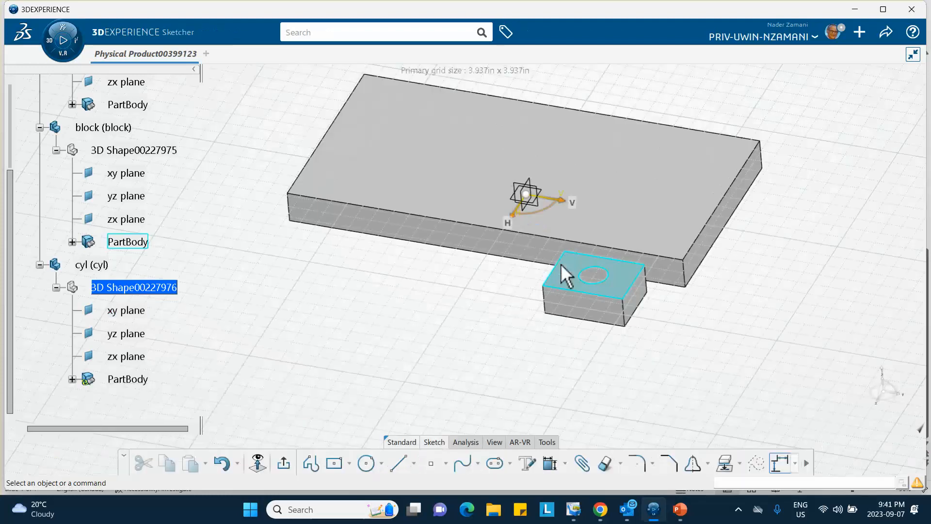
# - Draw a circle of about 0.42 in radius beyond the plate's long edge, on the negative V side, and dimension its radius
pyautogui.click(367, 463)
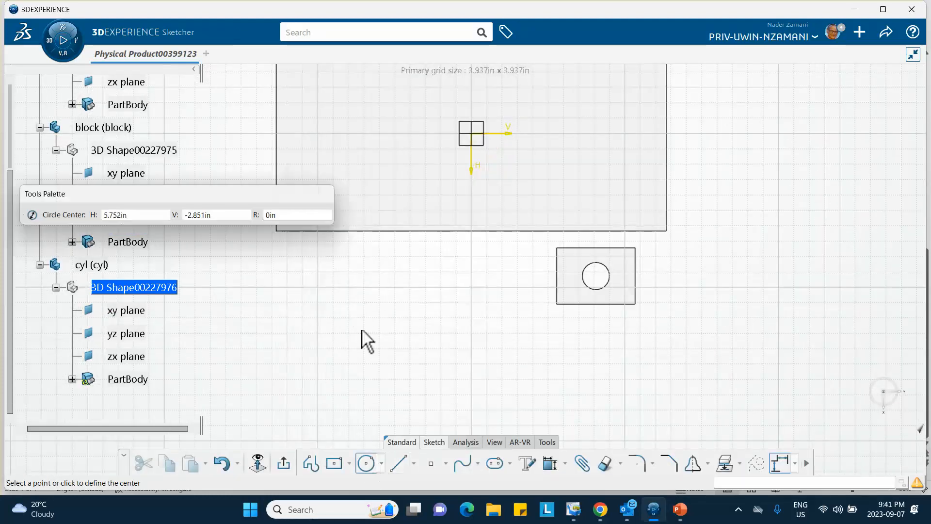
pyautogui.click(380, 290)
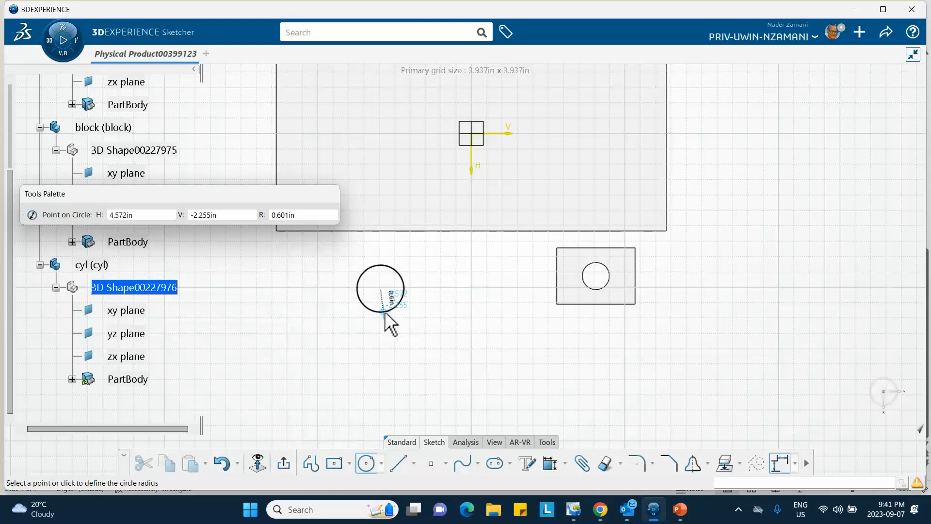
pyautogui.click(386, 305)
pyautogui.click(550, 463)
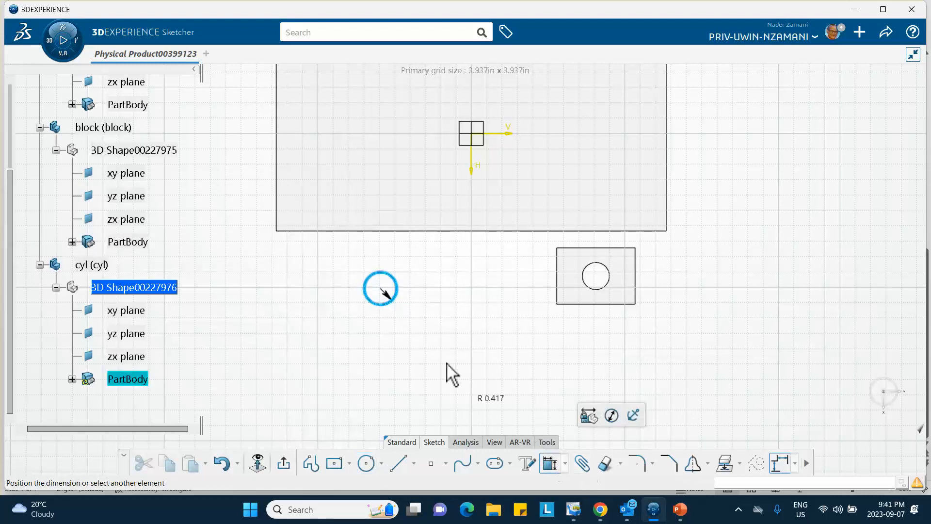
pyautogui.click(421, 325)
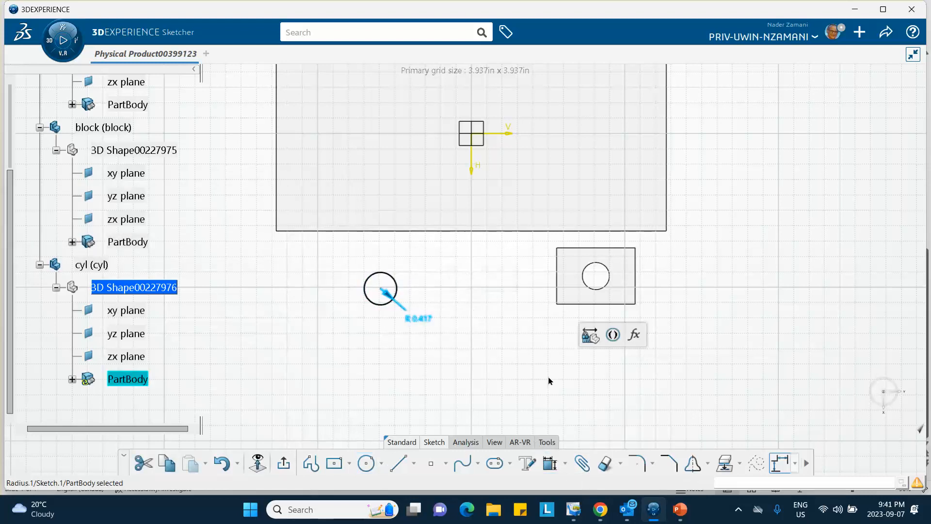
pyautogui.click(426, 326)
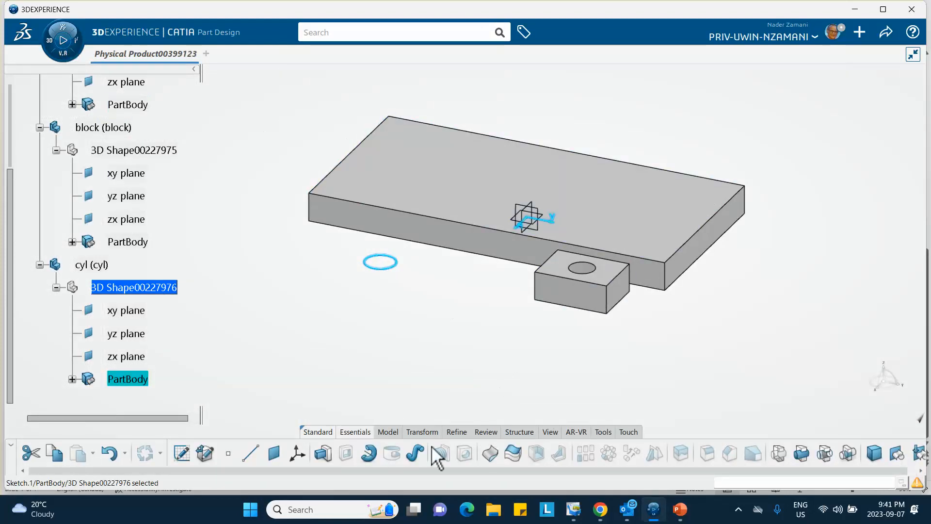
# - Extrude the circle into a cylinder with the Pad's default 0.787 in length
pyautogui.click(322, 453)
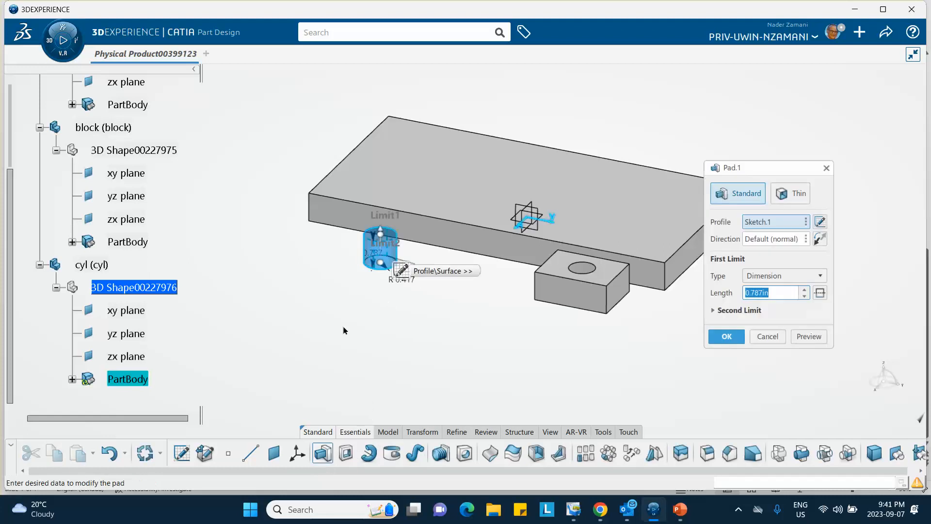
pyautogui.click(726, 336)
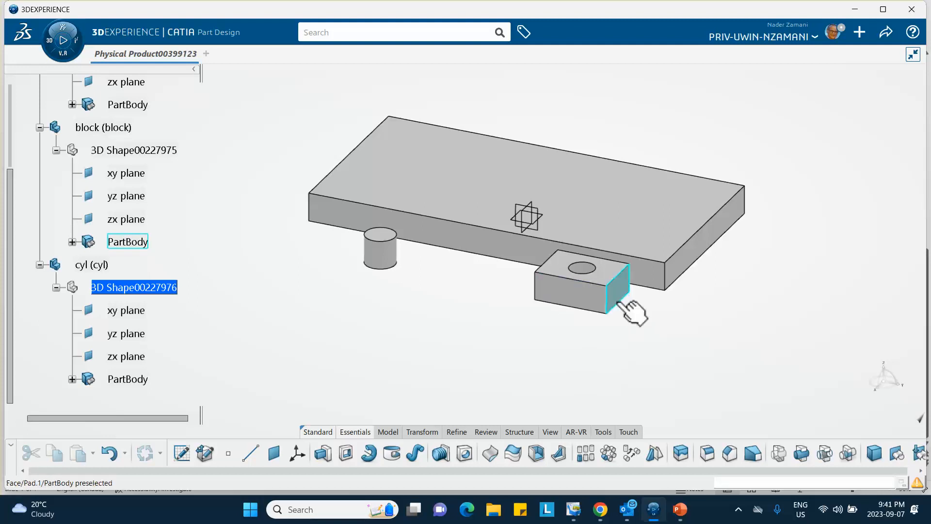
# - Open the formulas of the block's 3D shape and select the 1.441 in side dimension of its pad
pyautogui.click(132, 150)
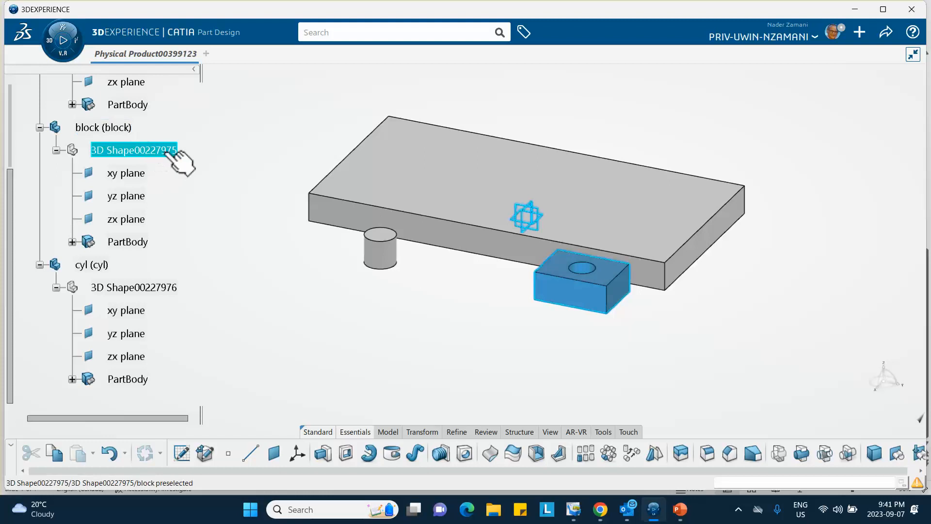
pyautogui.click(72, 242)
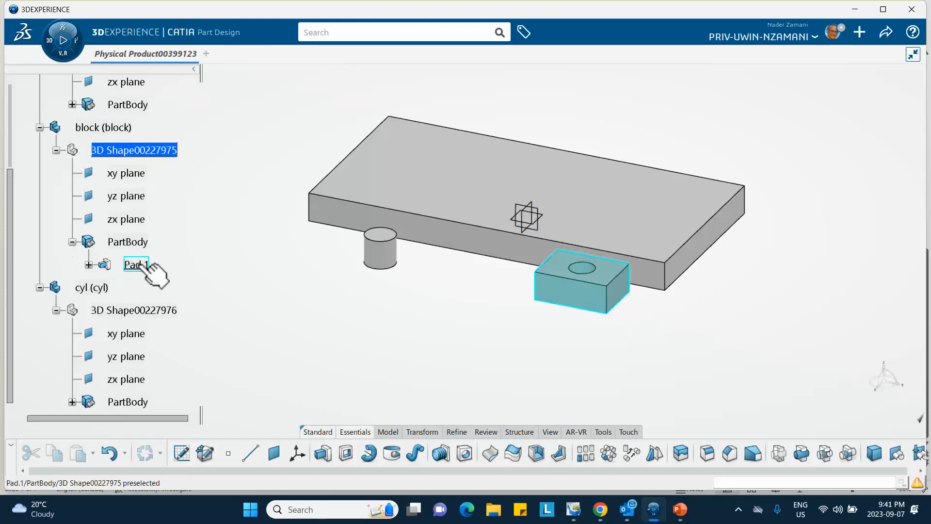
pyautogui.moveTo(353, 322); pyautogui.dragTo(326, 297, button='middle')
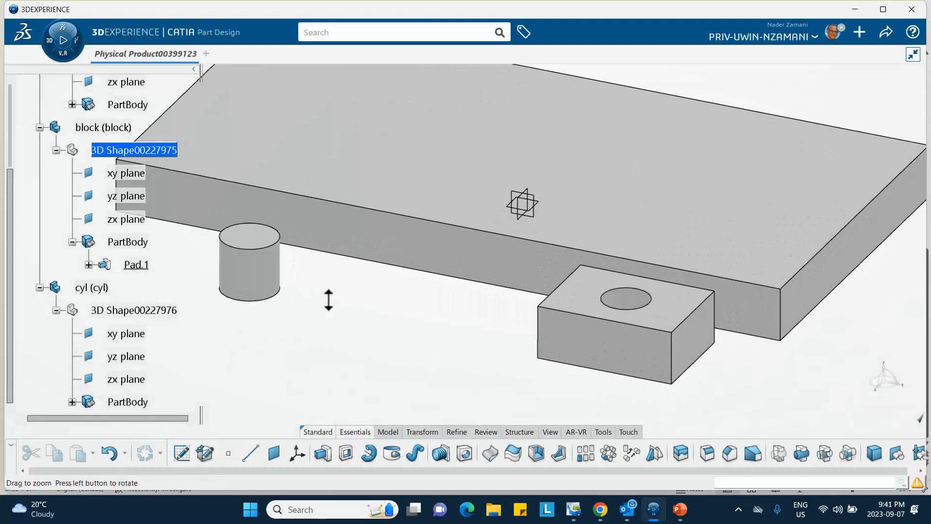
pyautogui.moveTo(217, 311); pyautogui.dragTo(327, 268, button='middle')
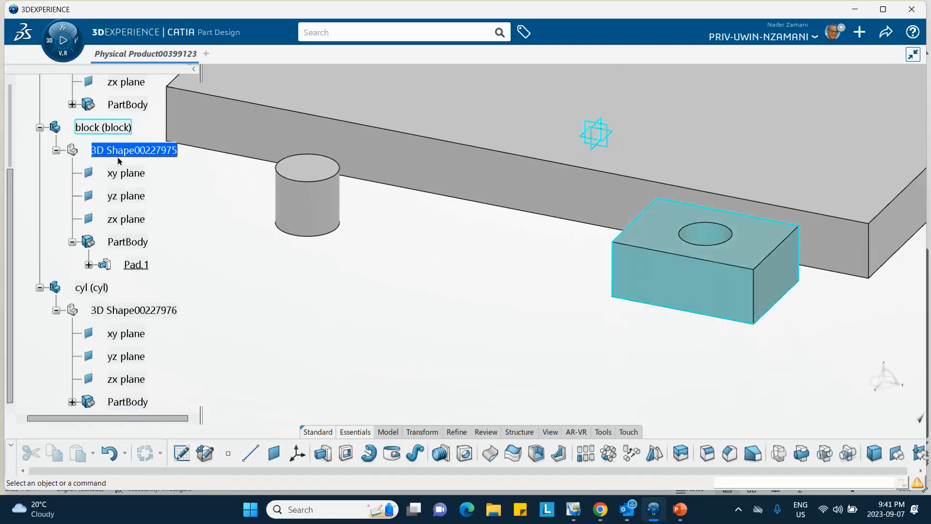
pyautogui.click(603, 432)
pyautogui.click(787, 453)
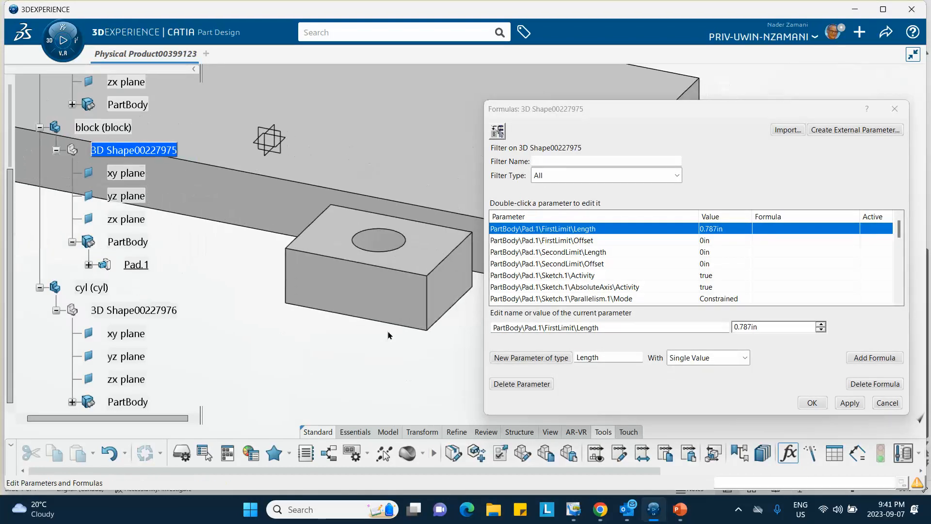
pyautogui.click(385, 301)
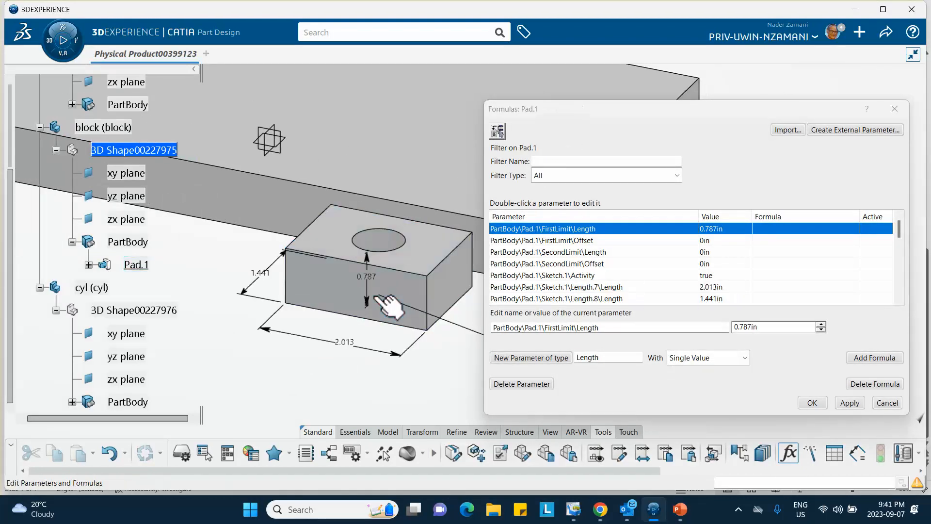
pyautogui.click(261, 272)
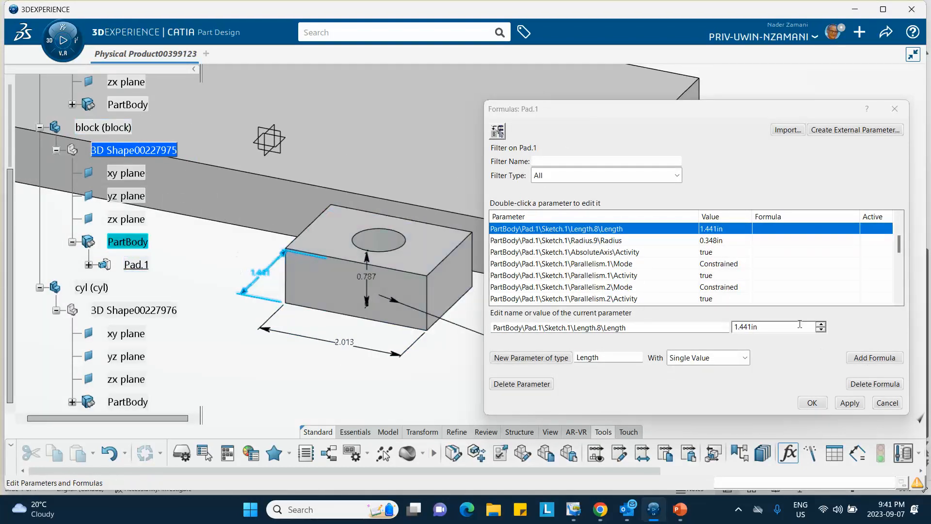
# - Add a formula setting the block's Length.8 side dimension equal to Length.7 so its base is square, and apply it
pyautogui.click(872, 359)
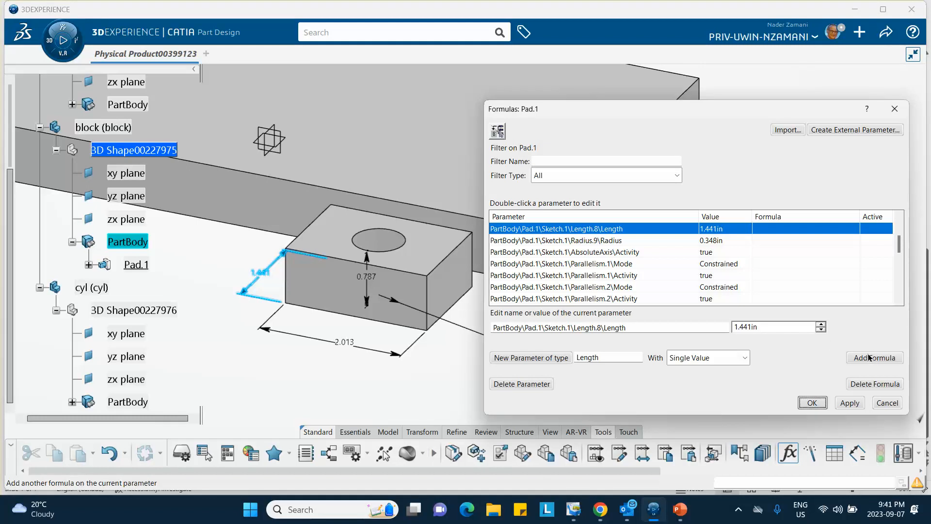
pyautogui.click(868, 358)
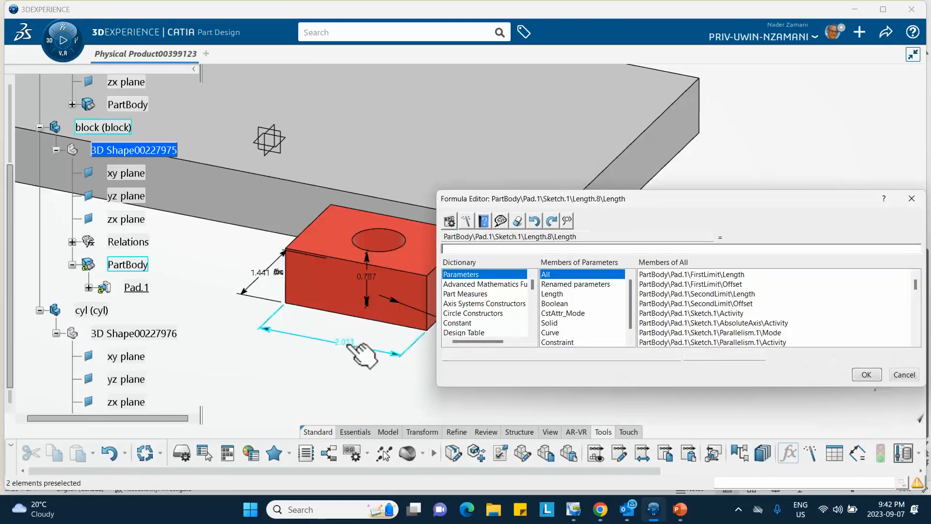
pyautogui.click(357, 345)
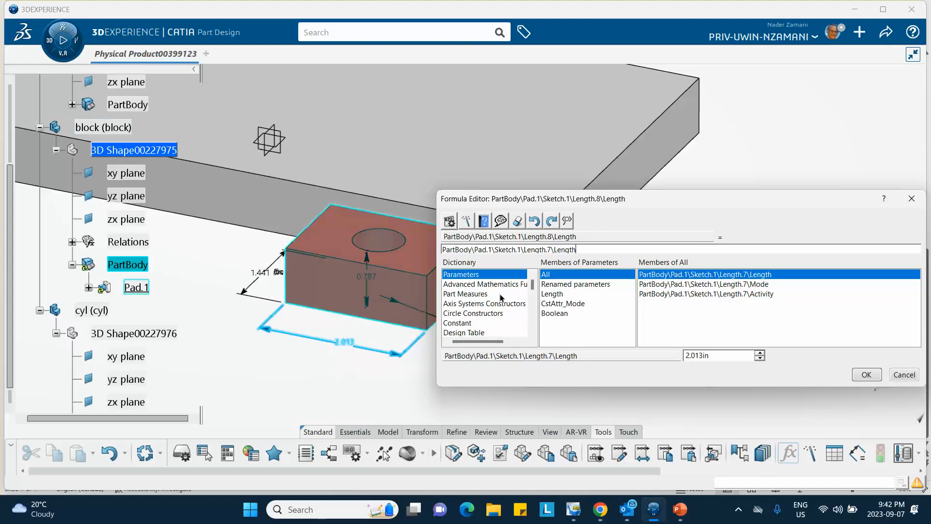
pyautogui.click(866, 374)
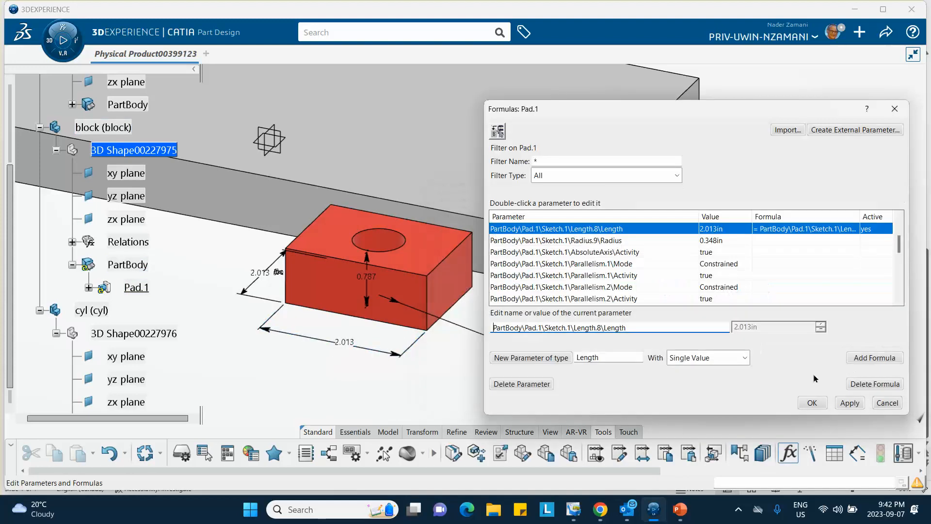
pyautogui.click(849, 402)
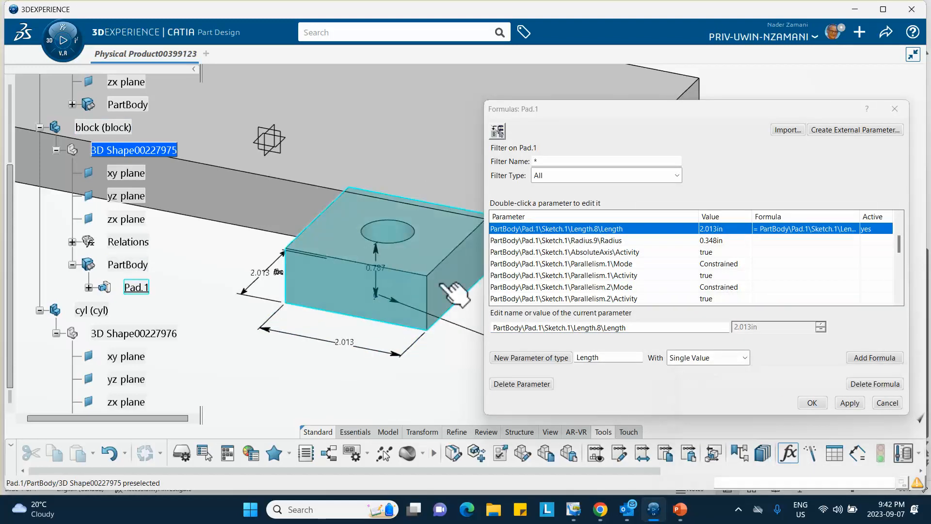
pyautogui.click(814, 405)
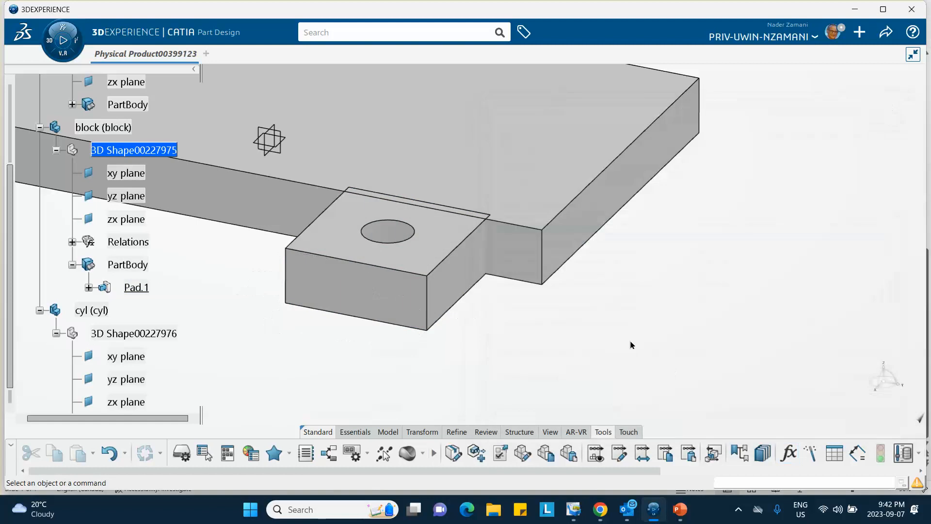
# - Activate the top-level physical product for editing in Assembly Design
pyautogui.moveTo(625, 317); pyautogui.dragTo(602, 359, button='middle')
pyautogui.moveTo(503, 340); pyautogui.dragTo(570, 343, button='middle')
pyautogui.scroll(5, 42, 209)
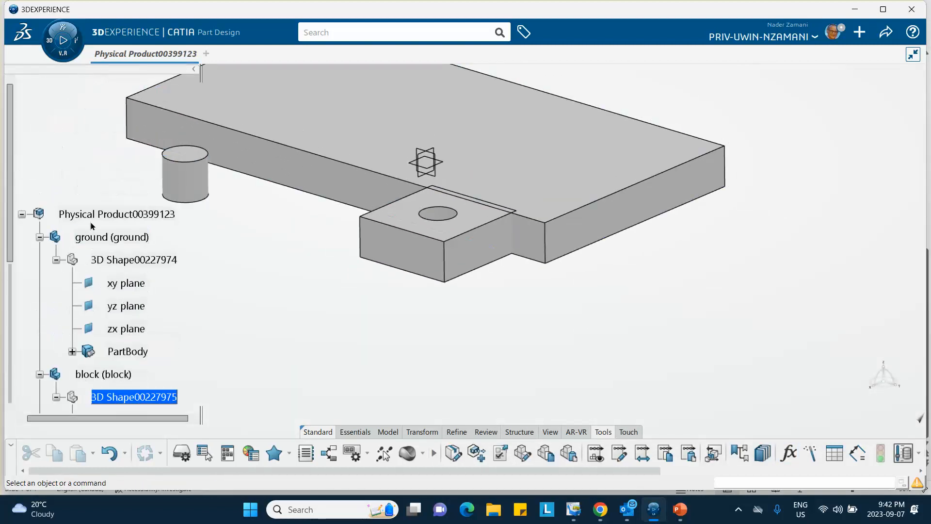
pyautogui.click(105, 214)
pyautogui.doubleClick(104, 214)
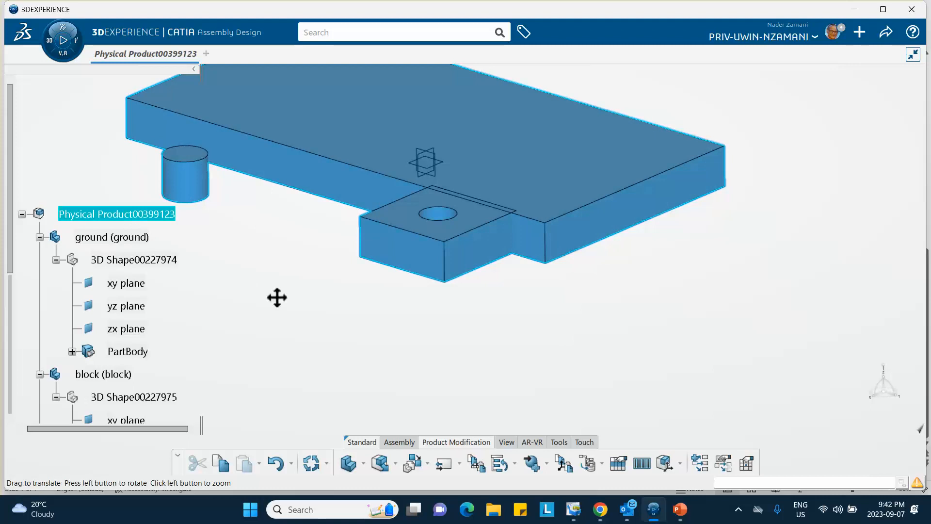
pyautogui.moveTo(276, 297); pyautogui.dragTo(312, 347, button='middle')
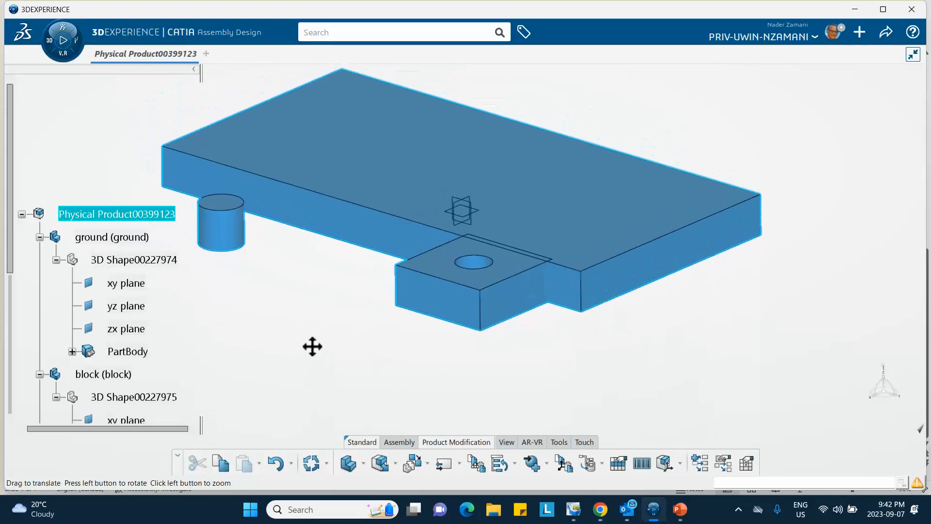
# - Use Manipulate to move the block along the Z axis until it sits above the ground plate's top
pyautogui.click(399, 442)
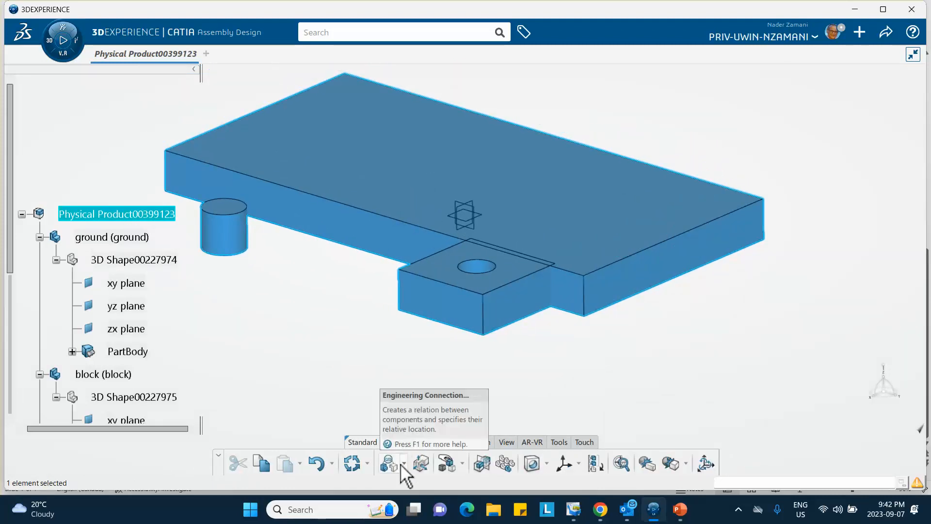
pyautogui.click(463, 465)
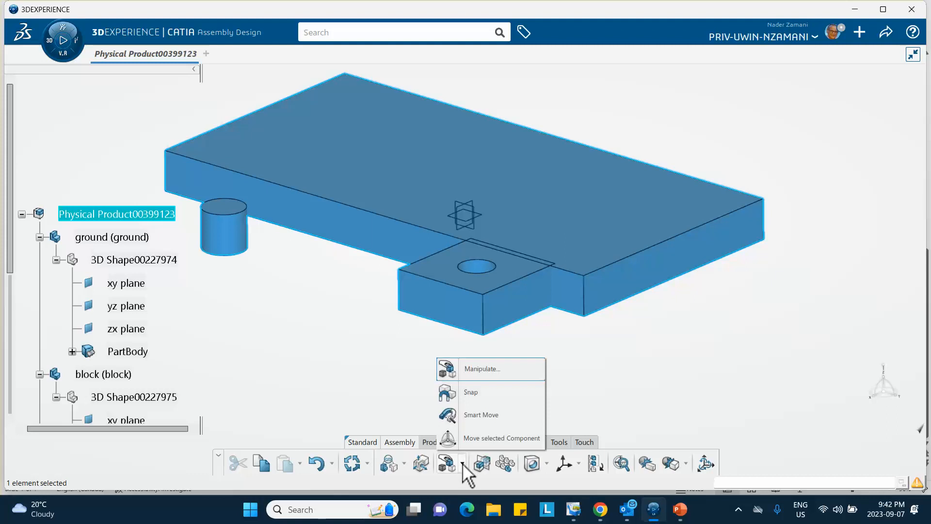
pyautogui.click(482, 369)
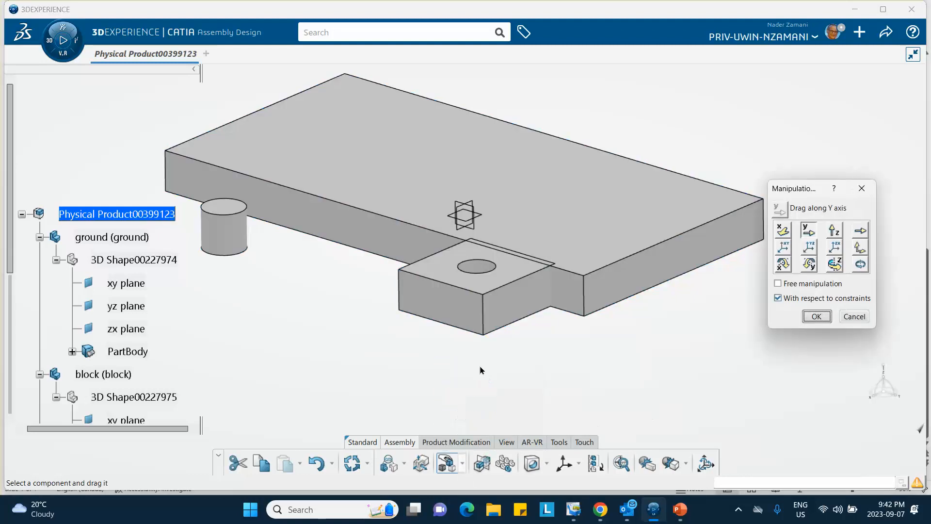
pyautogui.click(834, 230)
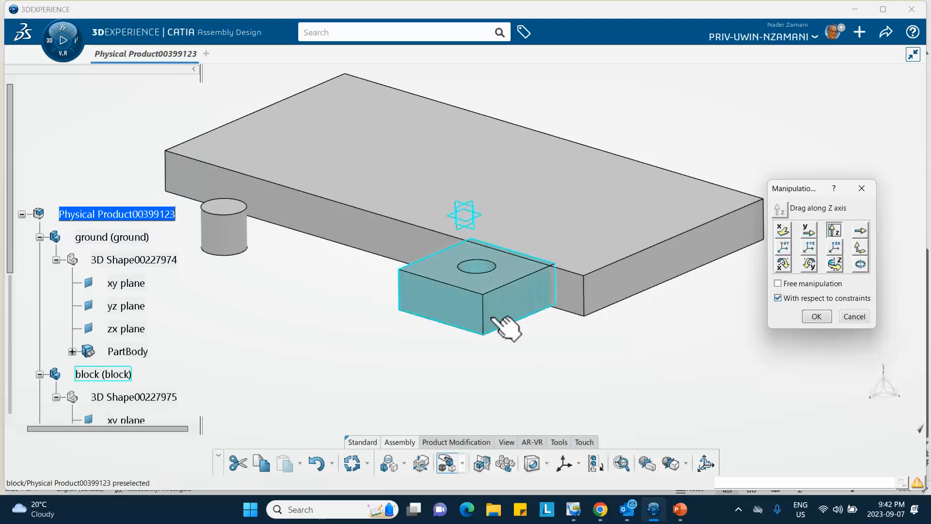
pyautogui.moveTo(494, 315); pyautogui.dragTo(487, 209)
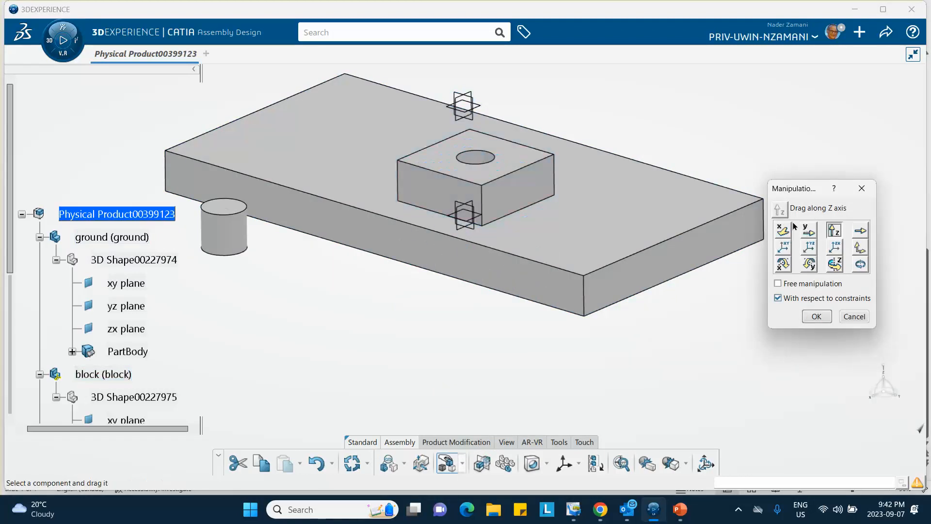
# - Move the block along the Y and X axes to place it over the plate's far end, and finish the manipulation
pyautogui.moveTo(723, 284); pyautogui.dragTo(748, 231, button='middle')
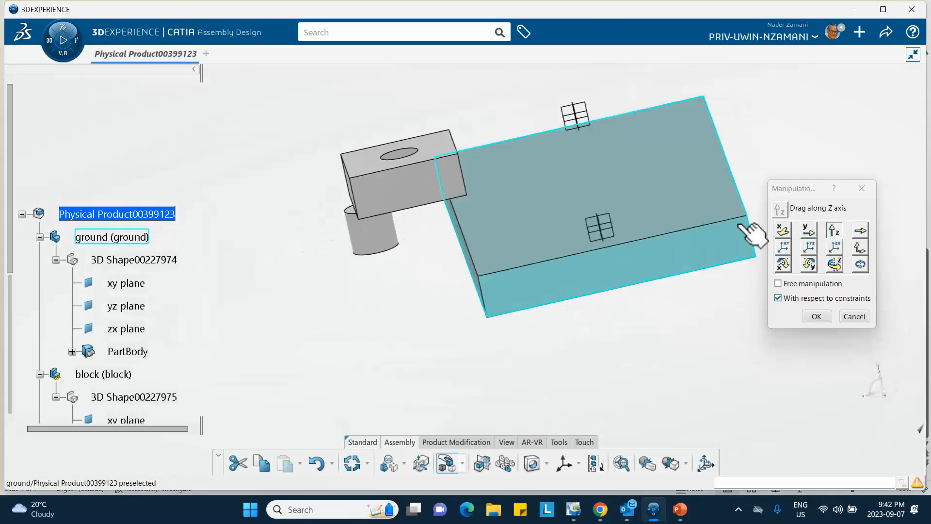
pyautogui.click(804, 236)
pyautogui.moveTo(433, 171); pyautogui.dragTo(480, 181)
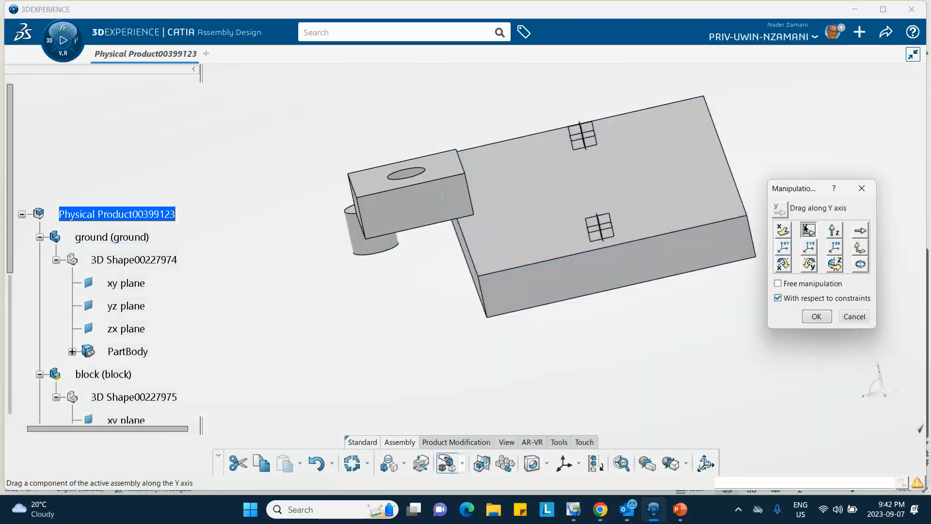
pyautogui.moveTo(834, 349); pyautogui.dragTo(592, 286, button='middle')
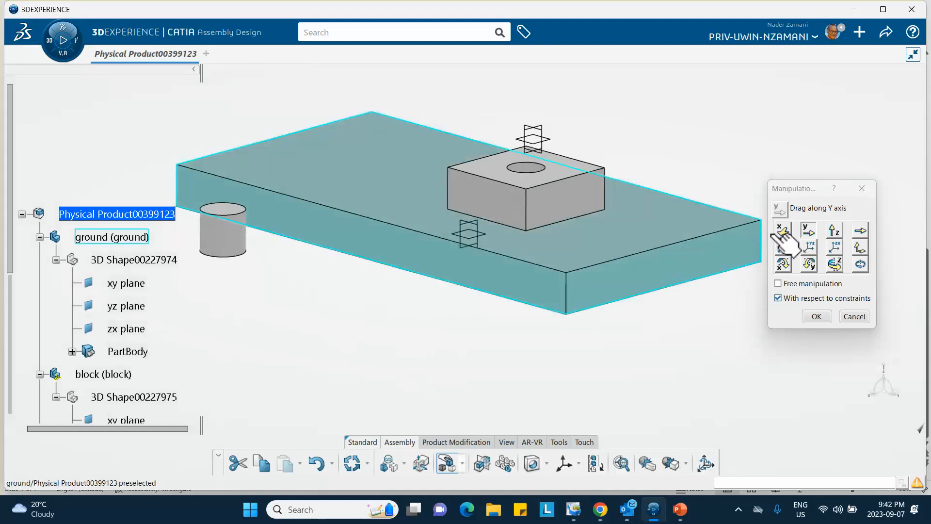
pyautogui.moveTo(585, 194)
pyautogui.mouseDown()
pyautogui.moveTo(536, 183)
pyautogui.moveTo(592, 183)
pyautogui.mouseUp()
pyautogui.click(783, 230)
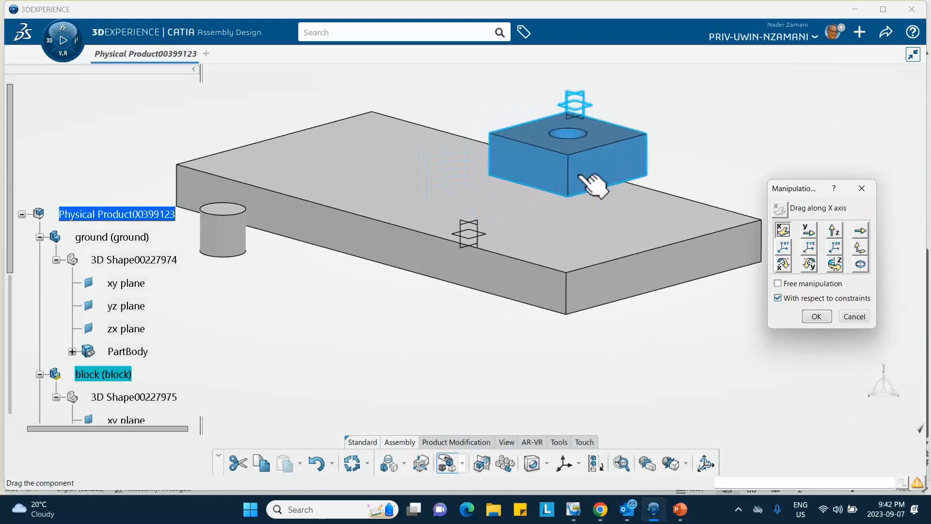
pyautogui.moveTo(592, 183); pyautogui.dragTo(598, 251, button='middle')
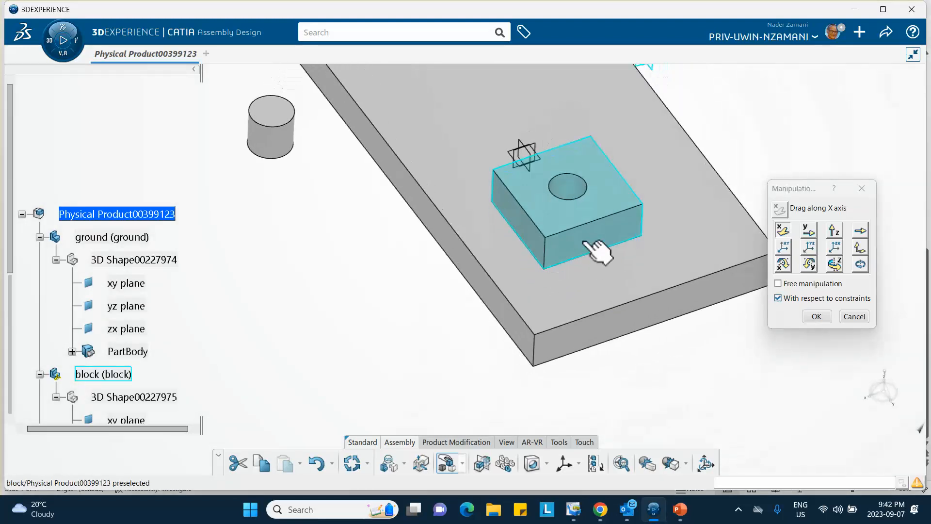
pyautogui.click(816, 316)
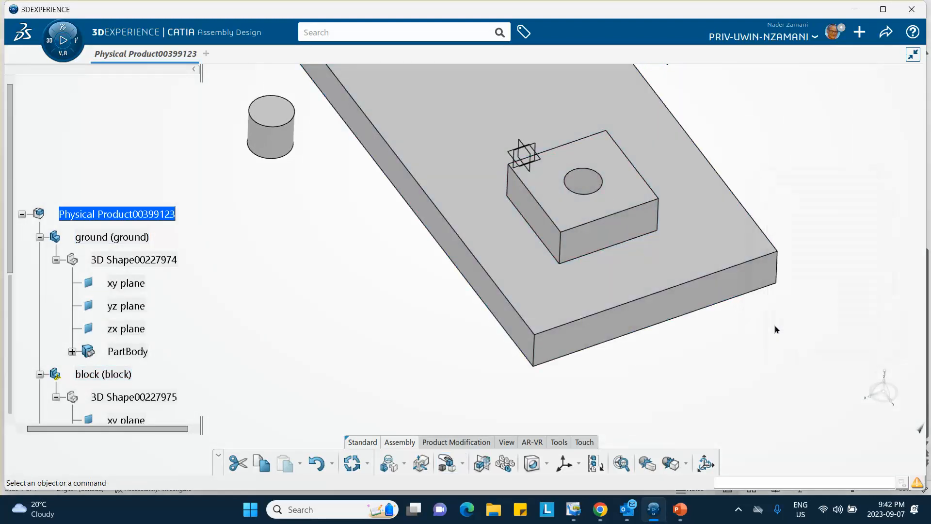
# - Use Manipulate to raise the cylinder along the Z axis above the ground plate
pyautogui.moveTo(435, 349); pyautogui.dragTo(557, 239, button='middle')
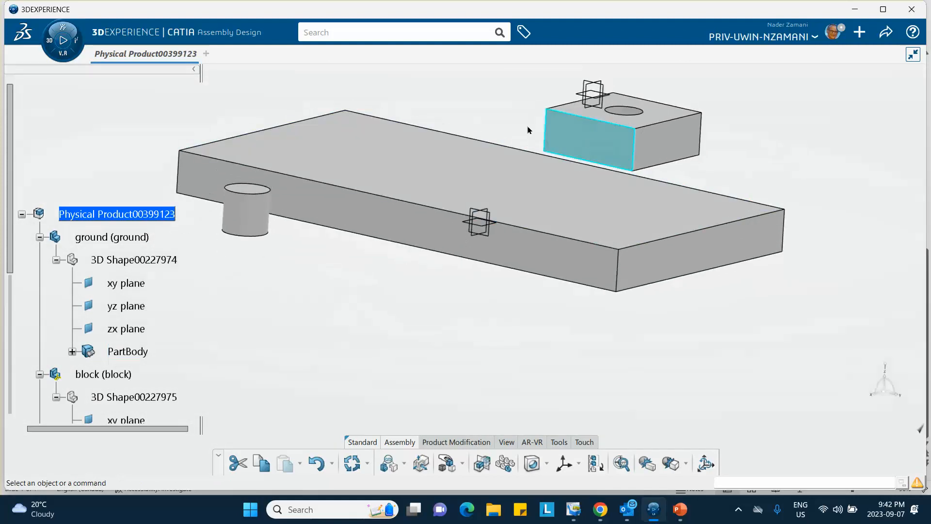
pyautogui.moveTo(379, 233); pyautogui.dragTo(461, 275, button='middle')
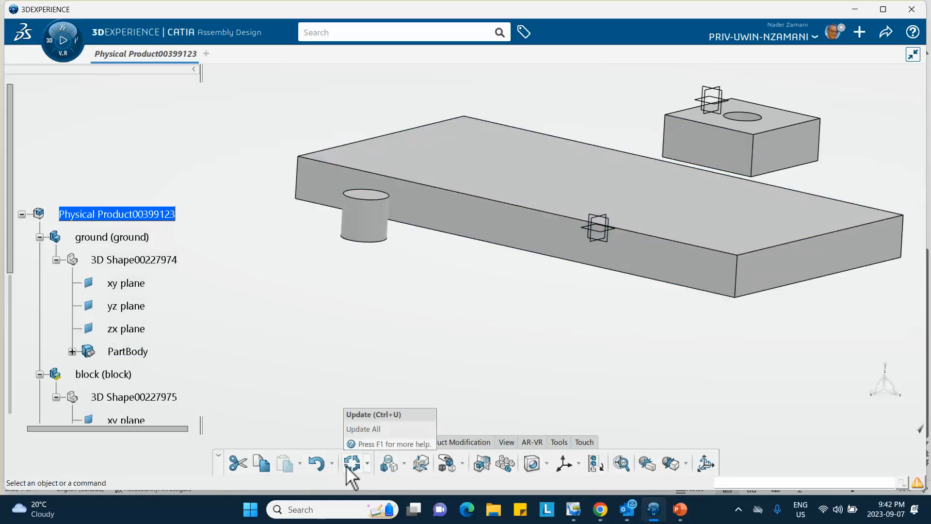
pyautogui.click(445, 464)
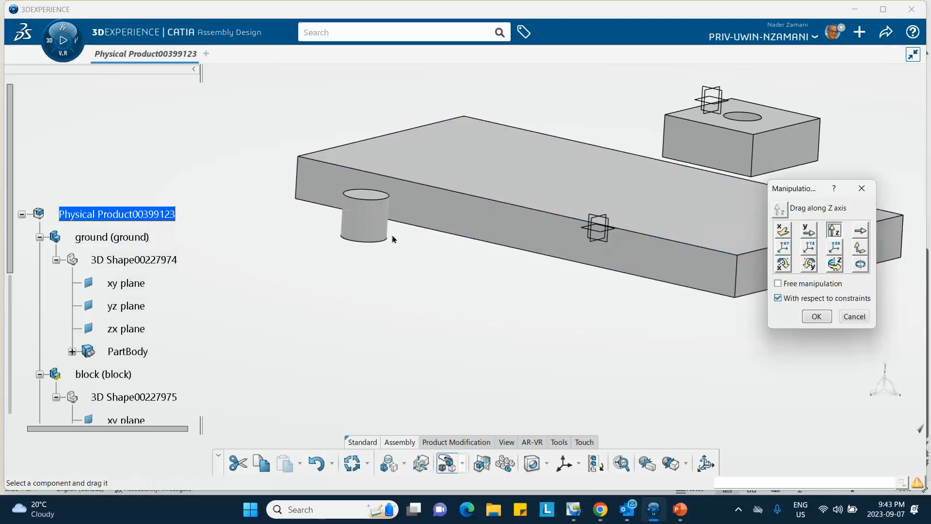
pyautogui.moveTo(381, 227); pyautogui.dragTo(384, 120)
# - Move the cylinder along the X axis over the end of the plate opposite the block, and finish the manipulation
pyautogui.moveTo(404, 149); pyautogui.dragTo(465, 328, button='middle')
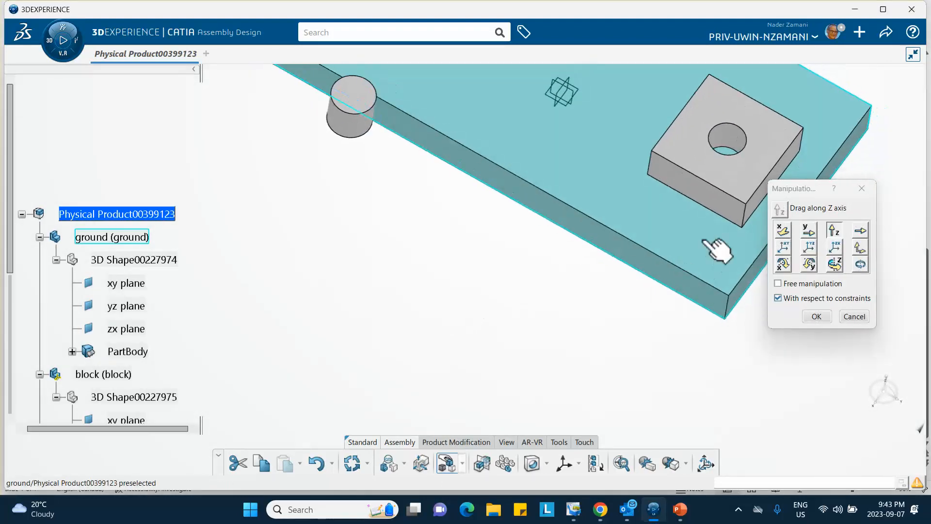
pyautogui.click(781, 231)
pyautogui.moveTo(353, 135); pyautogui.dragTo(442, 79)
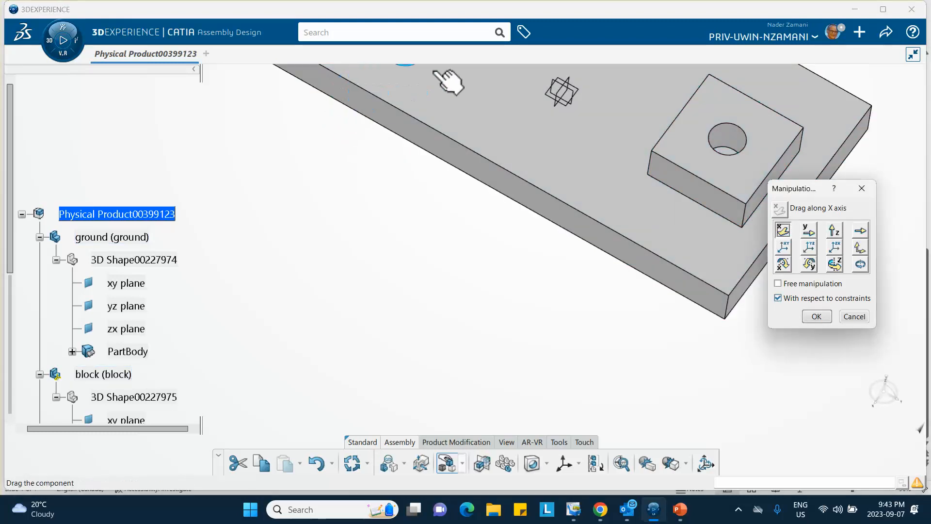
pyautogui.moveTo(460, 107); pyautogui.dragTo(488, 218, button='middle')
pyautogui.moveTo(426, 208); pyautogui.dragTo(451, 198)
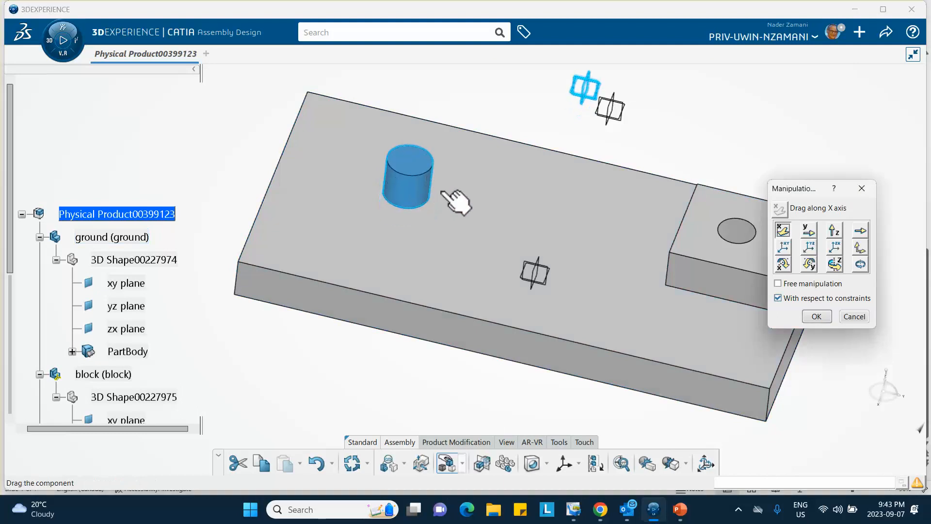
pyautogui.click(816, 316)
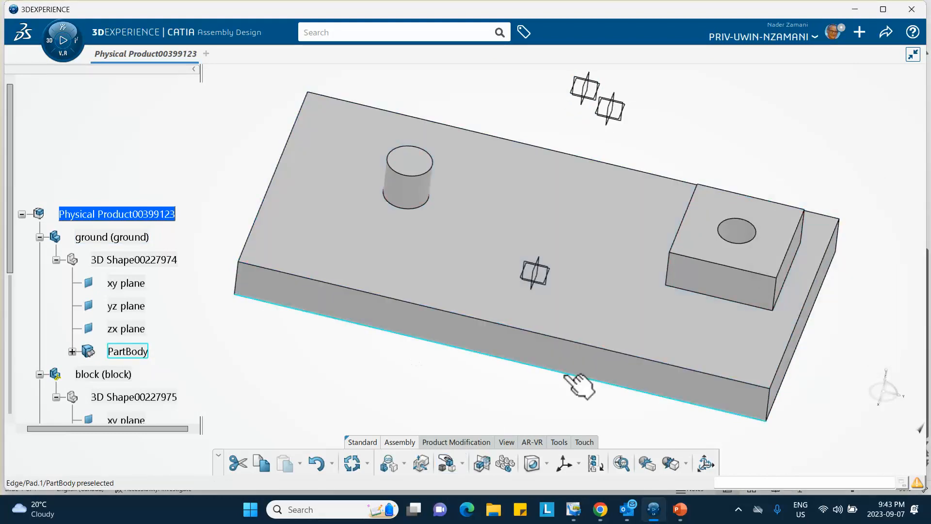
pyautogui.moveTo(576, 380)
pyautogui.mouseDown(button='middle')
pyautogui.moveTo(527, 228)
pyautogui.moveTo(571, 379)
pyautogui.mouseUp(button='middle')
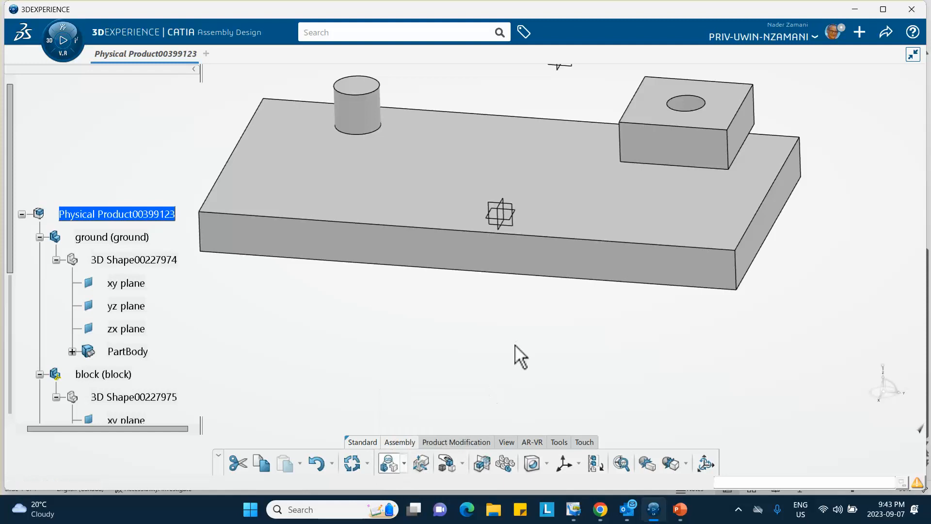
# - Create an engineering connection with a Contact constraint between the cylinder's bottom face and the ground plate's top face, declining the check contact specification
pyautogui.click(400, 463)
pyautogui.click(442, 280)
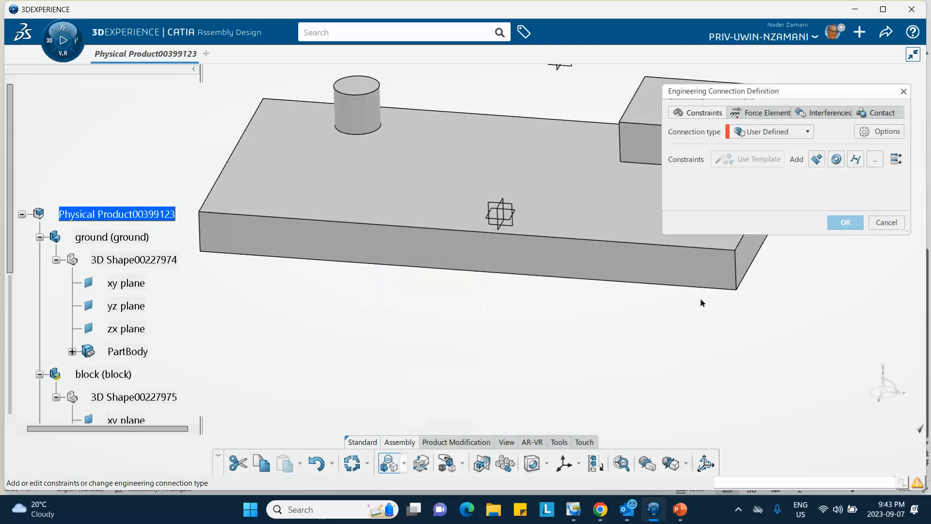
pyautogui.moveTo(609, 351); pyautogui.dragTo(557, 323, button='middle')
pyautogui.click(817, 159)
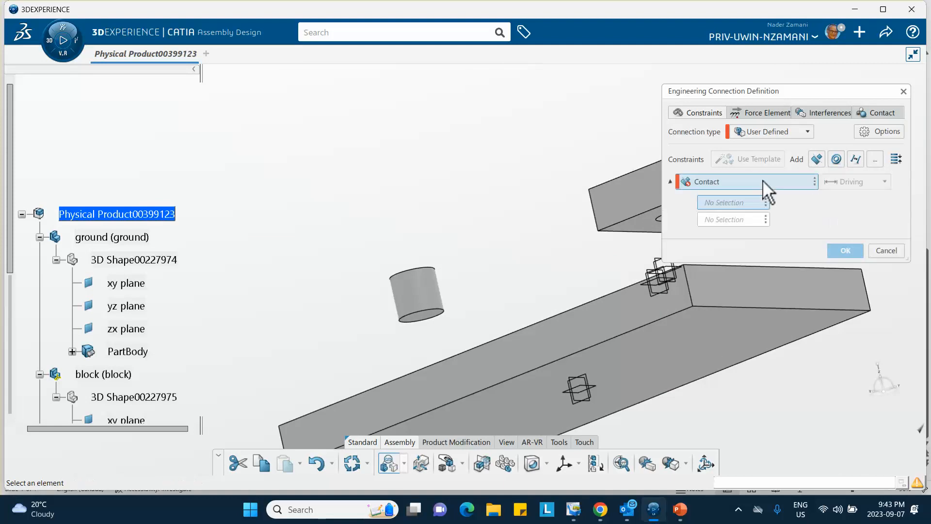
pyautogui.moveTo(543, 198); pyautogui.dragTo(548, 194, button='middle')
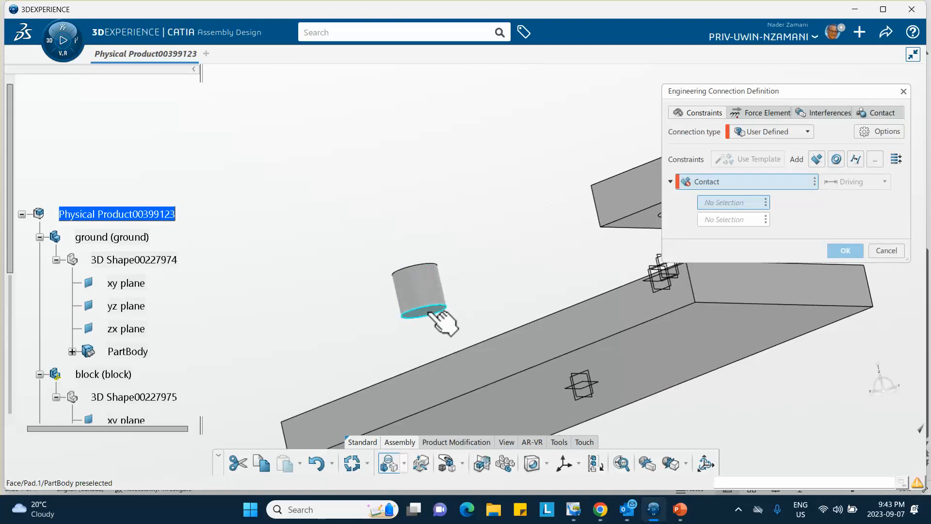
pyautogui.click(504, 281)
pyautogui.moveTo(542, 226); pyautogui.dragTo(533, 269, button='middle')
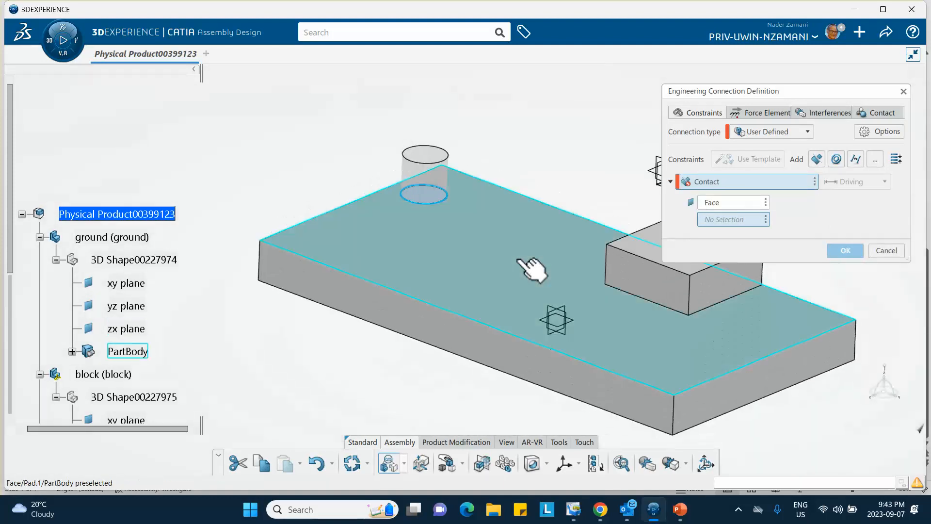
pyautogui.click(740, 266)
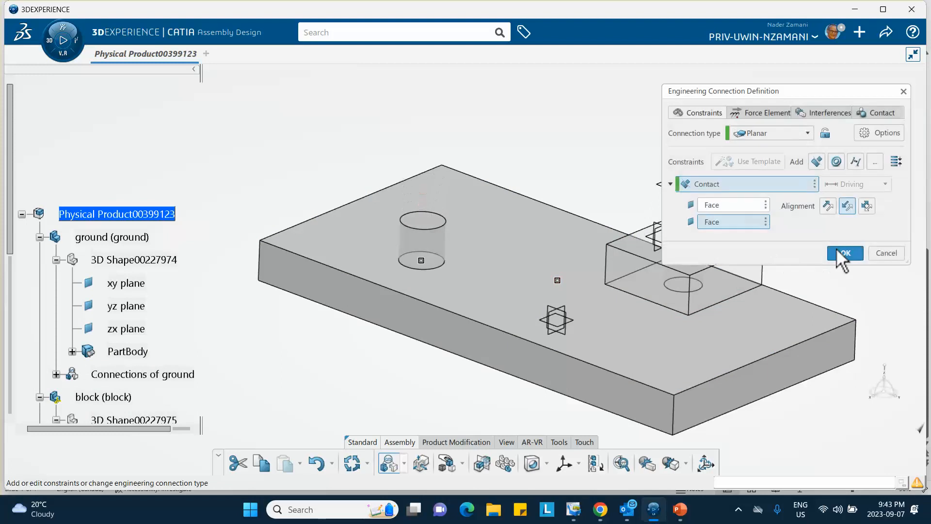
pyautogui.click(839, 253)
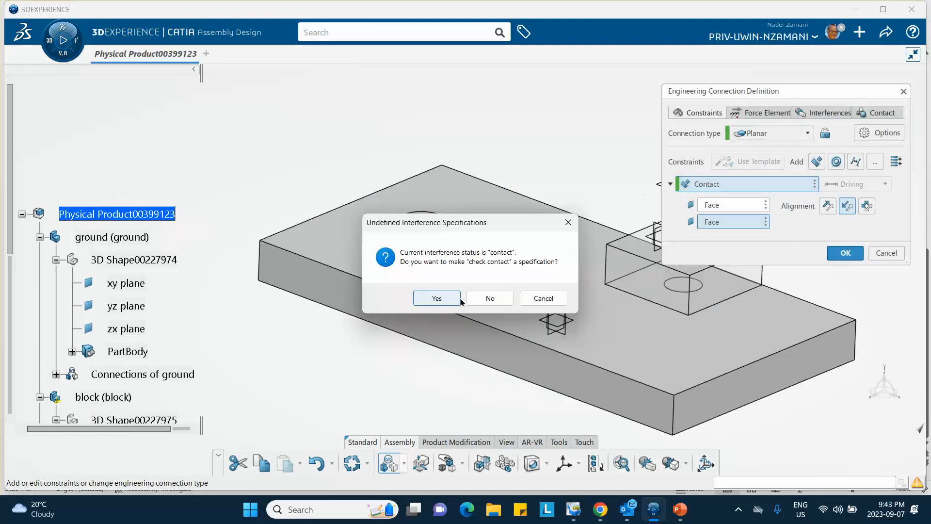
pyautogui.click(492, 298)
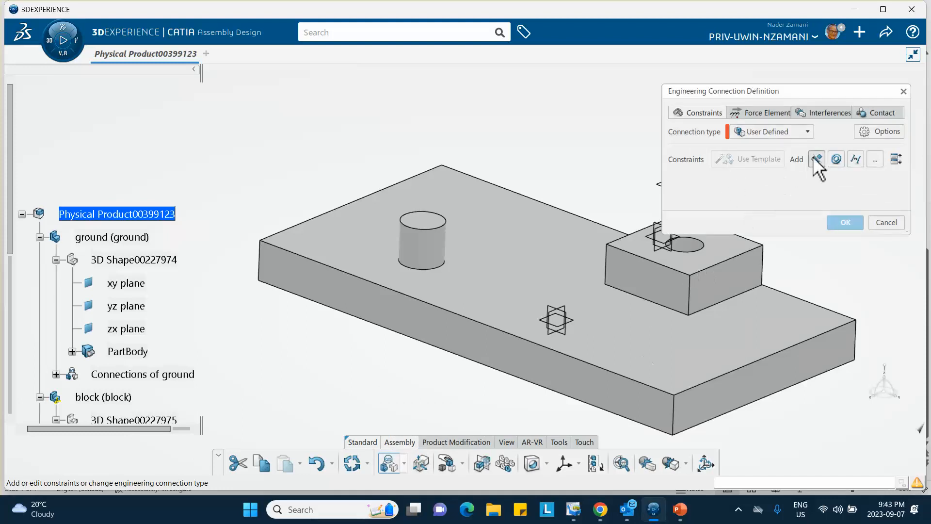
# - Create another engineering connection with a Contact constraint between the block's bottom face and the plate's top face, declining the check contact specification
pyautogui.click(816, 159)
pyautogui.moveTo(661, 320); pyautogui.dragTo(709, 353, button='middle')
pyautogui.click(621, 199)
pyautogui.click(688, 355)
pyautogui.click(845, 250)
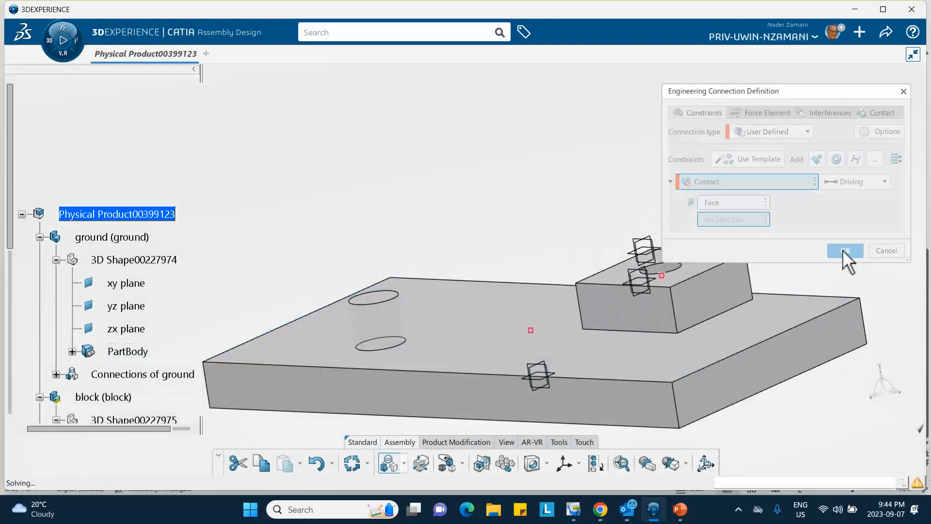
pyautogui.click(842, 251)
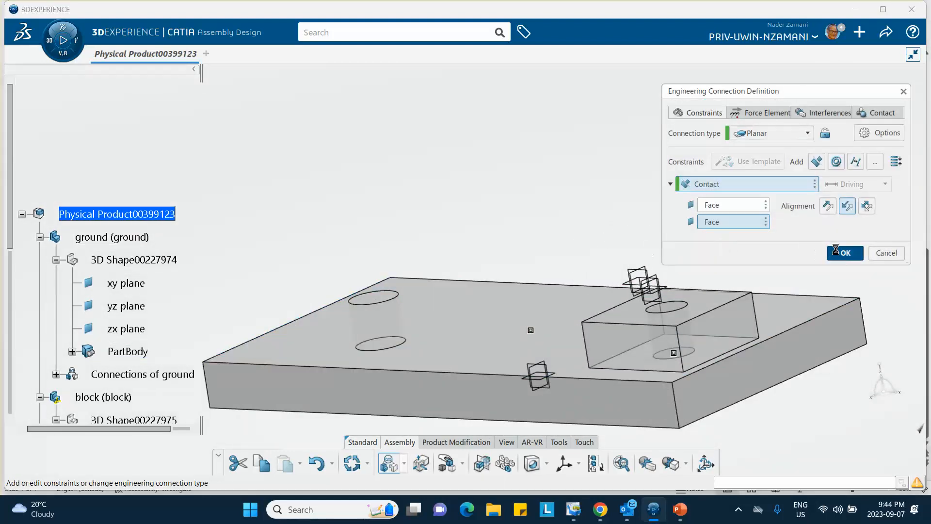
pyautogui.click(499, 301)
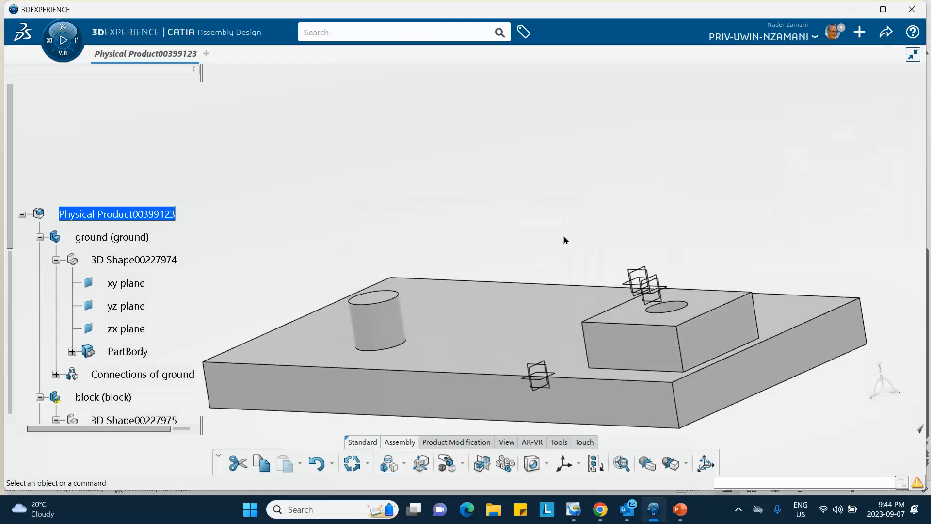
# - Switch to the PowerPoint slide to review the assembly's part labels and dimensions, and return to the 3DEXPERIENCE assembly
pyautogui.moveTo(540, 278); pyautogui.dragTo(596, 270, button='middle')
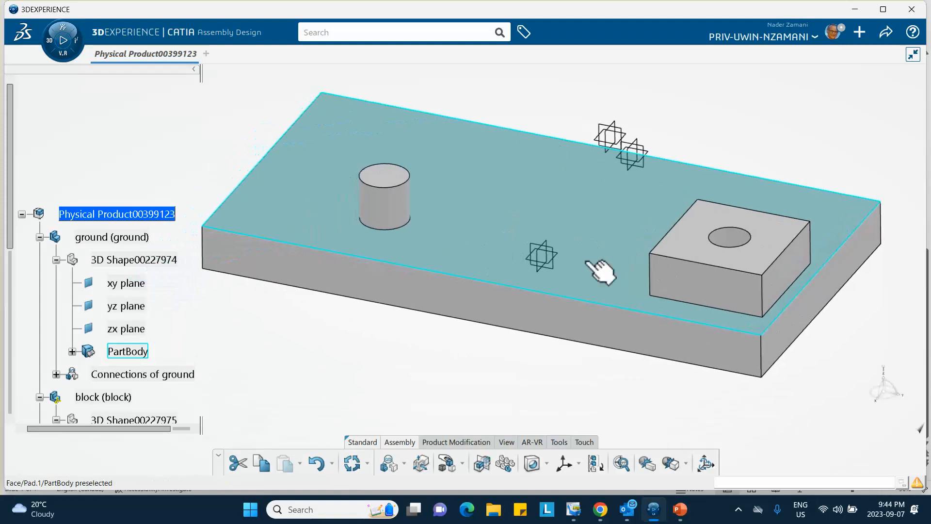
pyautogui.click(678, 509)
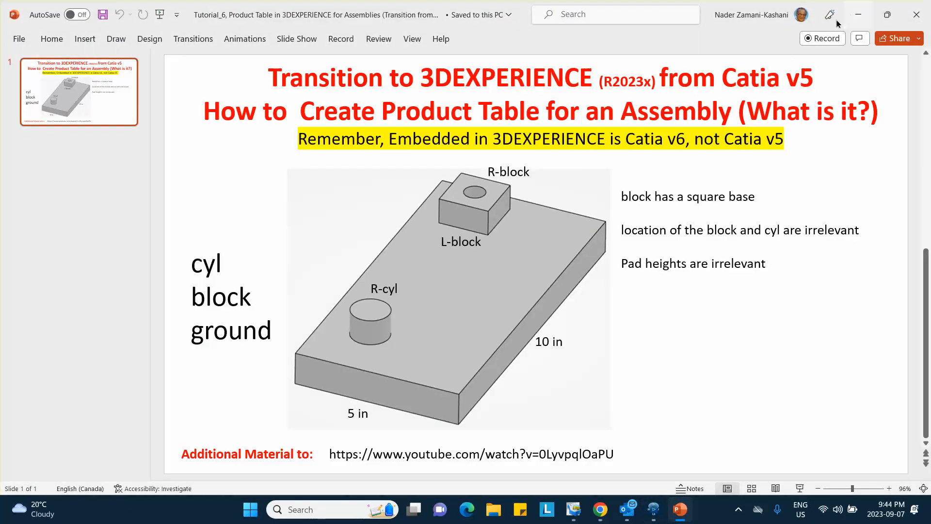
pyautogui.click(858, 14)
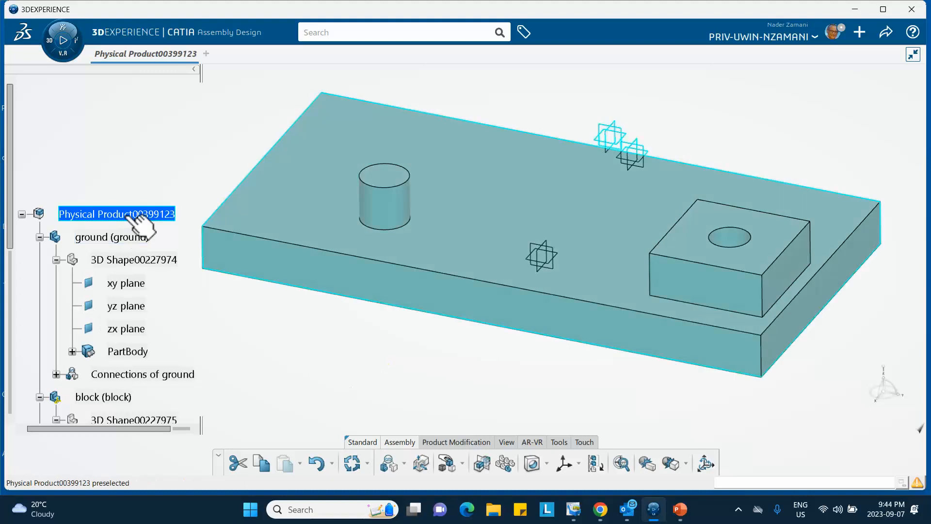
# - Collapse the ground part in the tree and examine the block's pad, sketch and planar connection to the ground
pyautogui.scroll(-3, 29, 127)
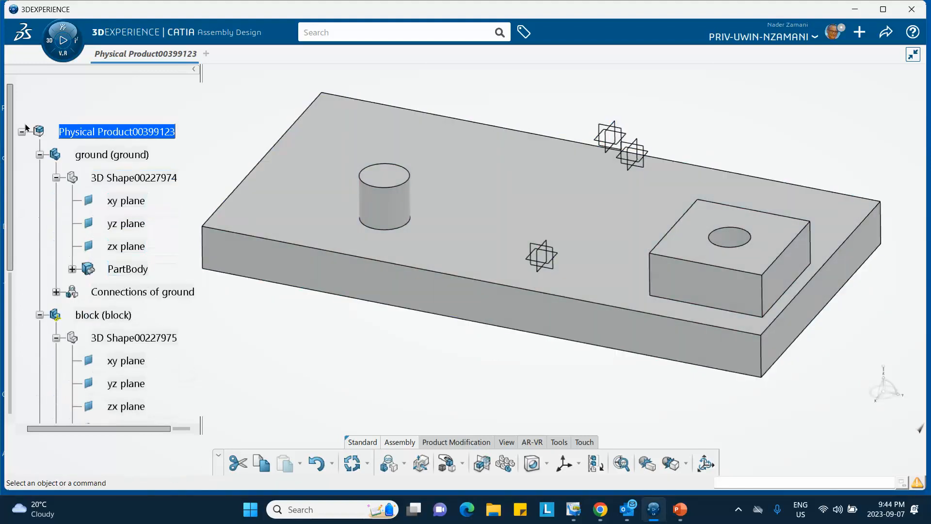
pyautogui.click(40, 155)
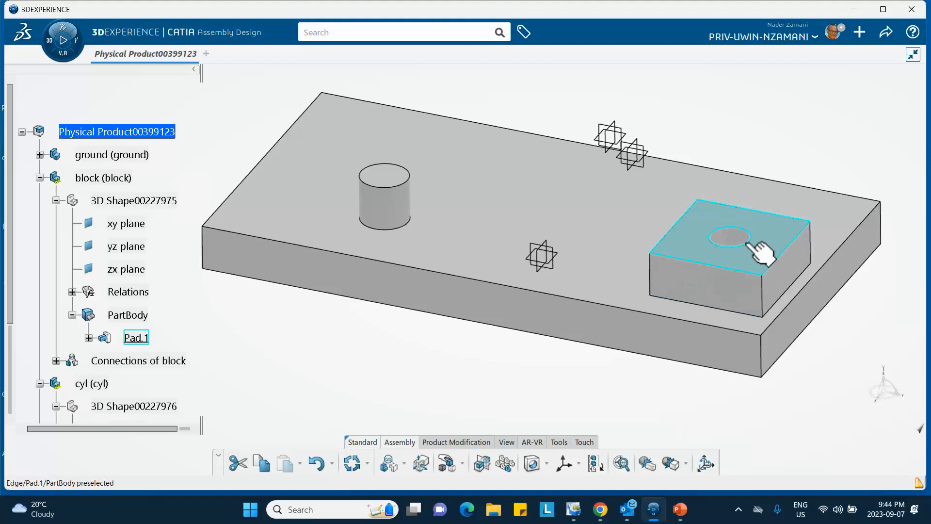
pyautogui.scroll(-3, 105, 348)
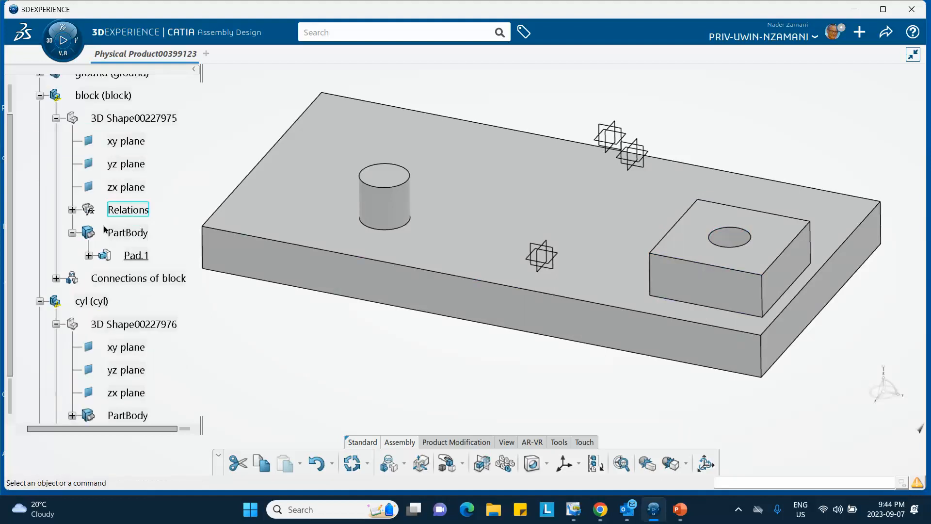
pyautogui.scroll(-3, 104, 230)
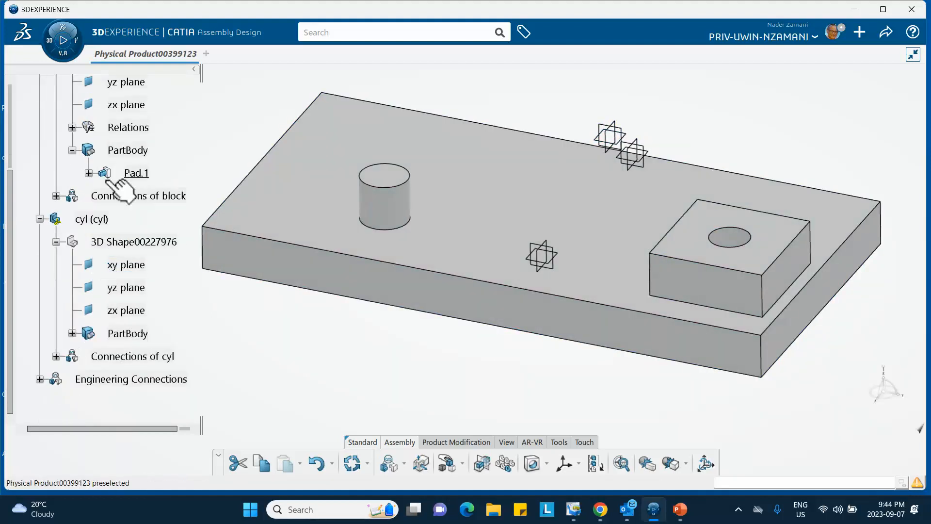
pyautogui.click(89, 174)
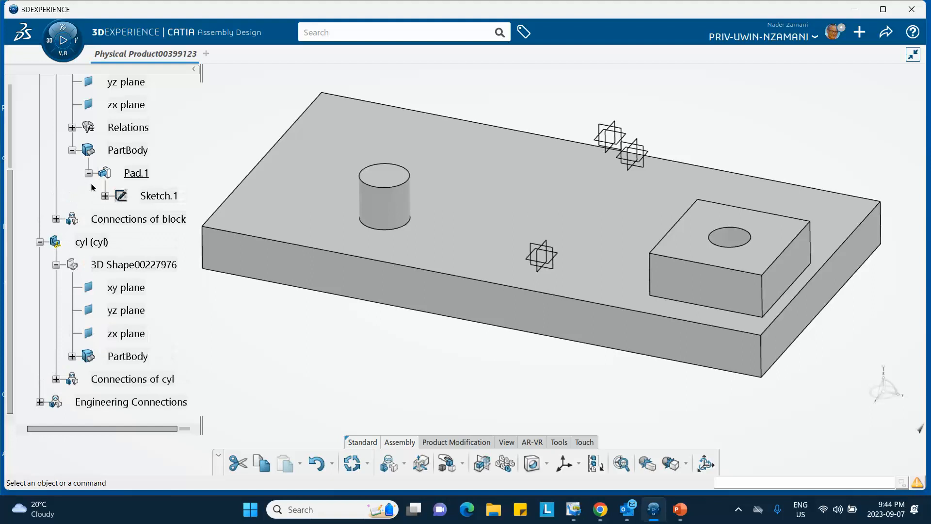
pyautogui.click(56, 219)
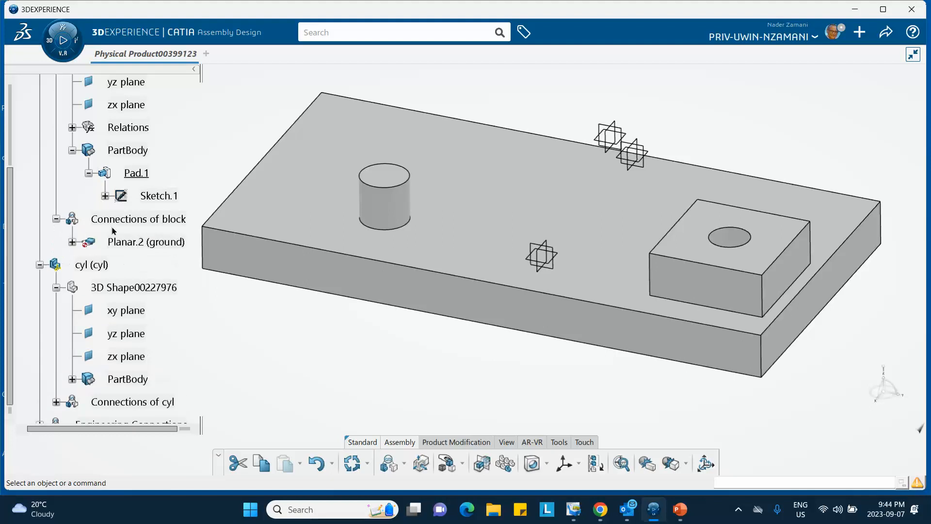
pyautogui.click(72, 241)
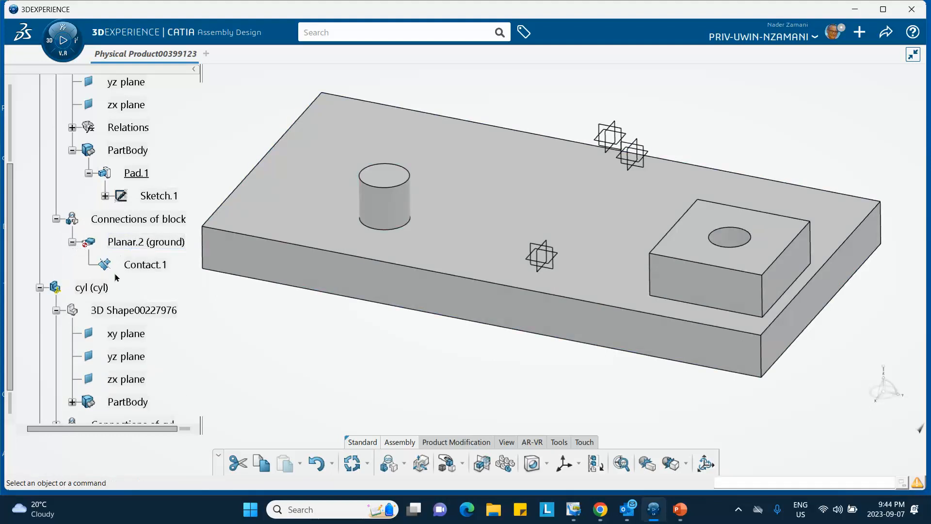
pyautogui.click(72, 242)
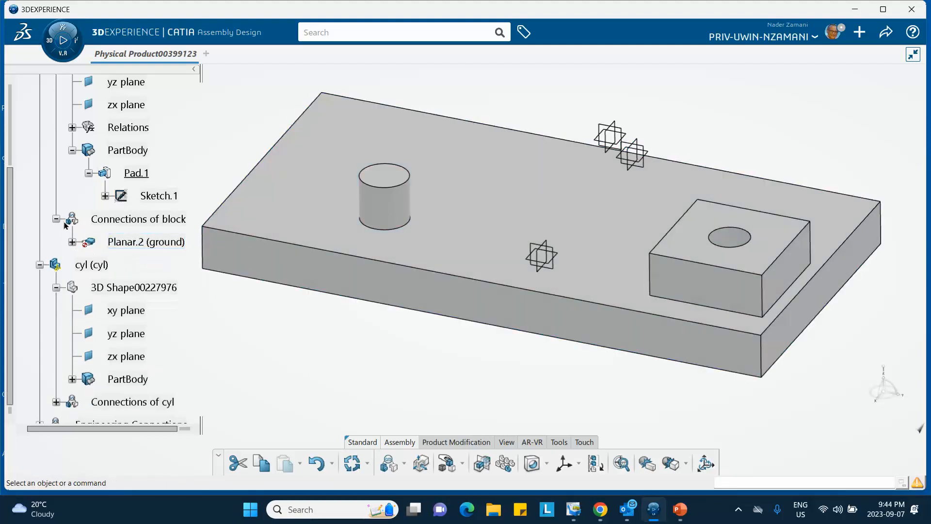
pyautogui.click(56, 218)
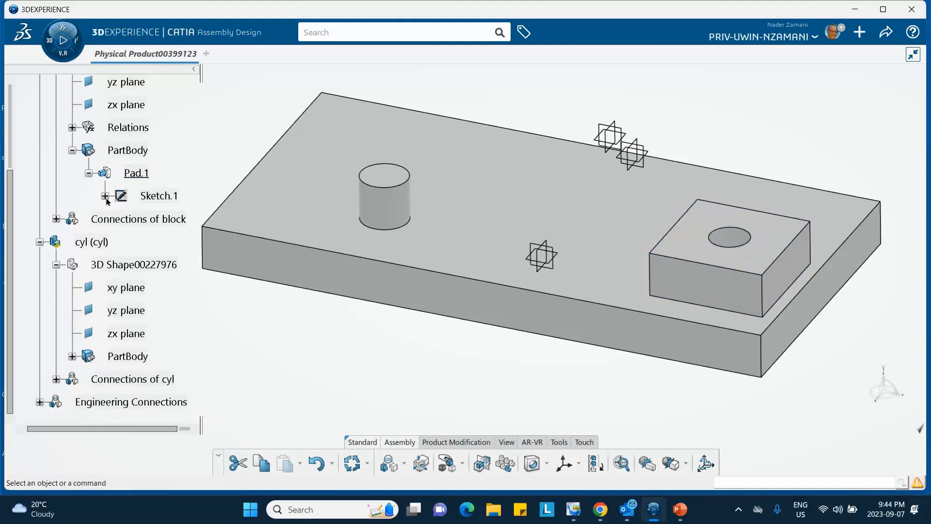
# - Look through the block and cylinder branches of the tree and examine the formula under the block's relations
pyautogui.scroll(3, 108, 192)
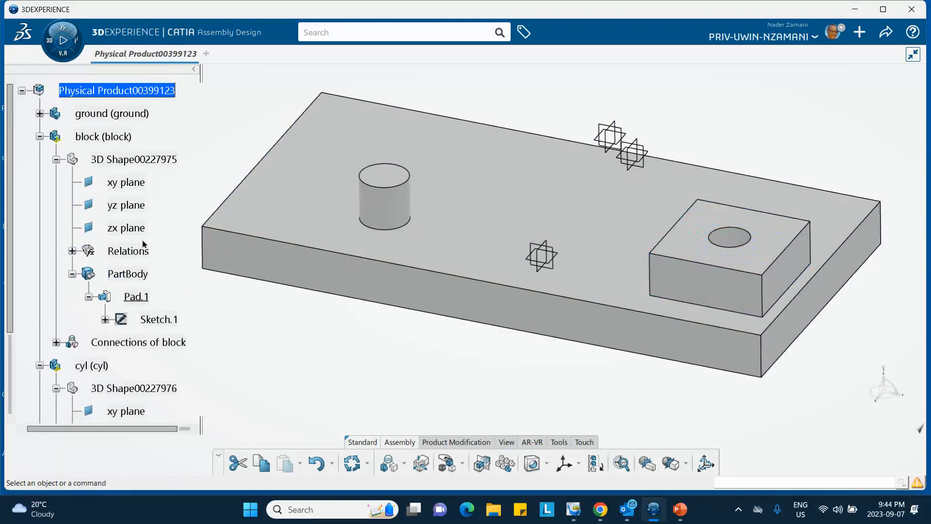
pyautogui.scroll(-3, 158, 250)
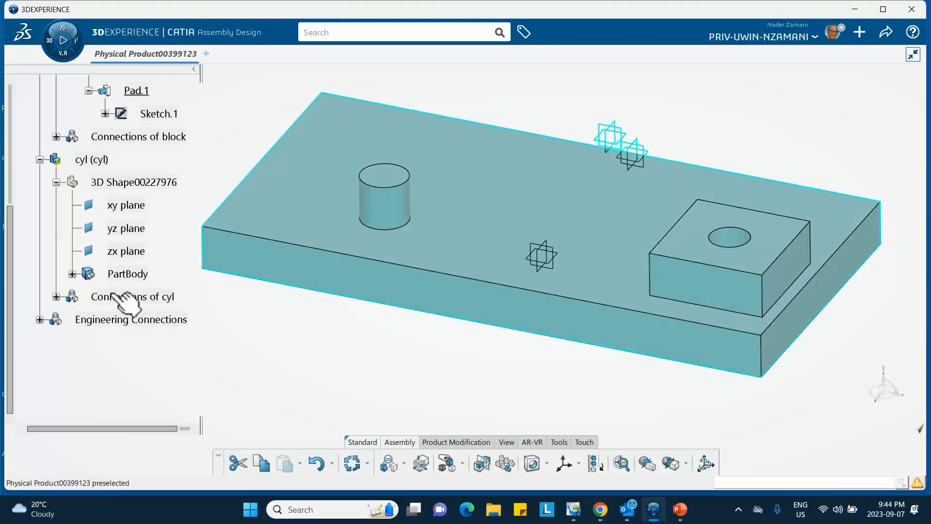
pyautogui.scroll(1, 129, 296)
pyautogui.scroll(2, 126, 270)
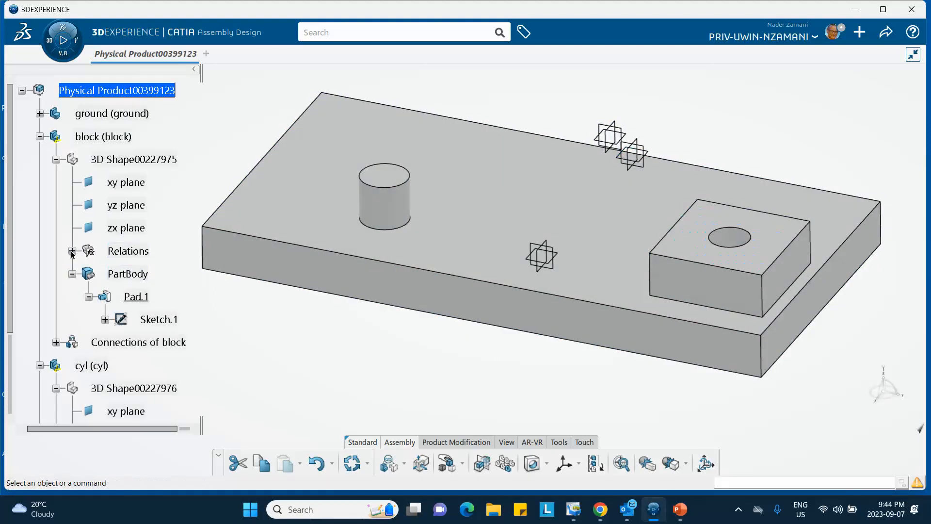
pyautogui.click(73, 251)
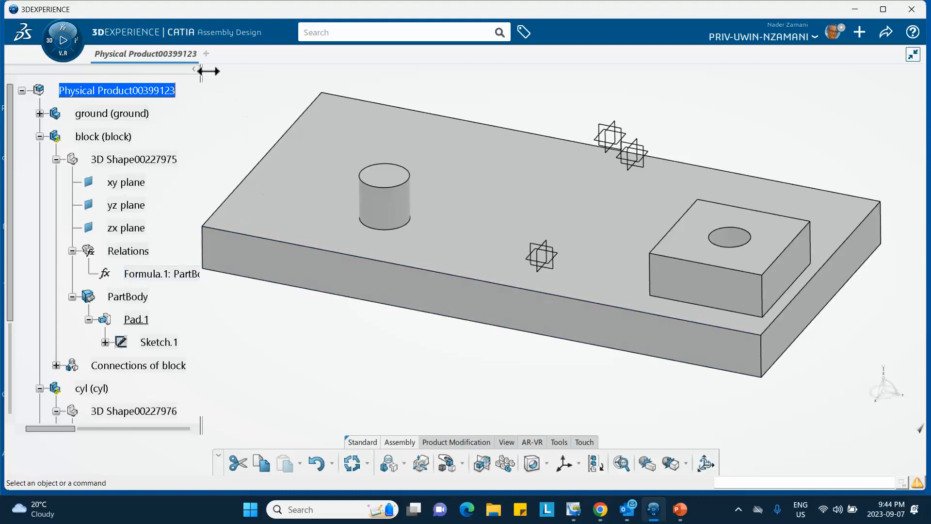
pyautogui.moveTo(209, 71); pyautogui.dragTo(200, 125)
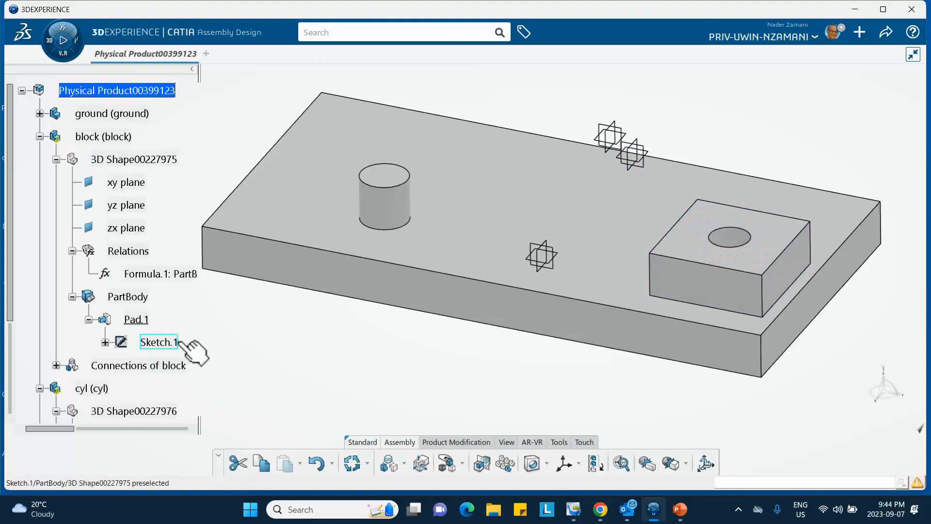
pyautogui.moveTo(357, 348); pyautogui.dragTo(376, 370, button='middle')
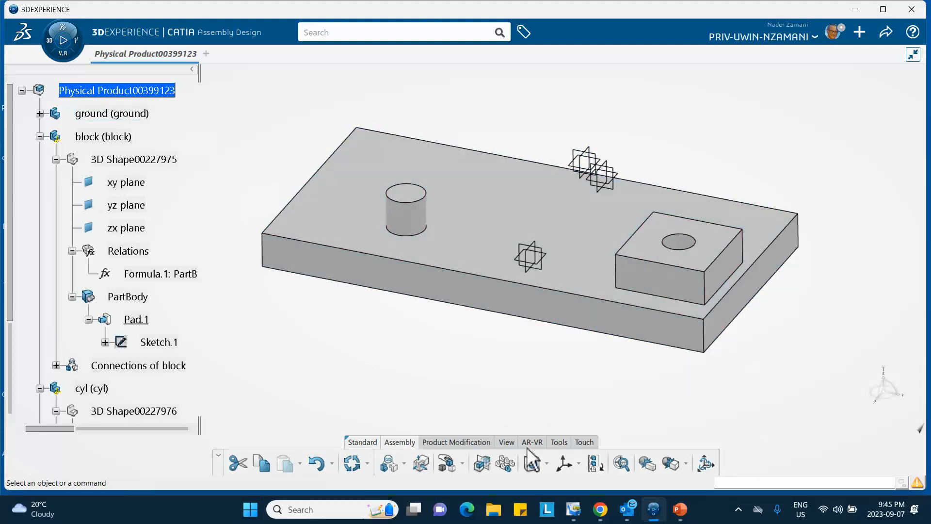
# - Try to create a single-value Length parameter for the physical product in the Formulas editor
pyautogui.click(559, 442)
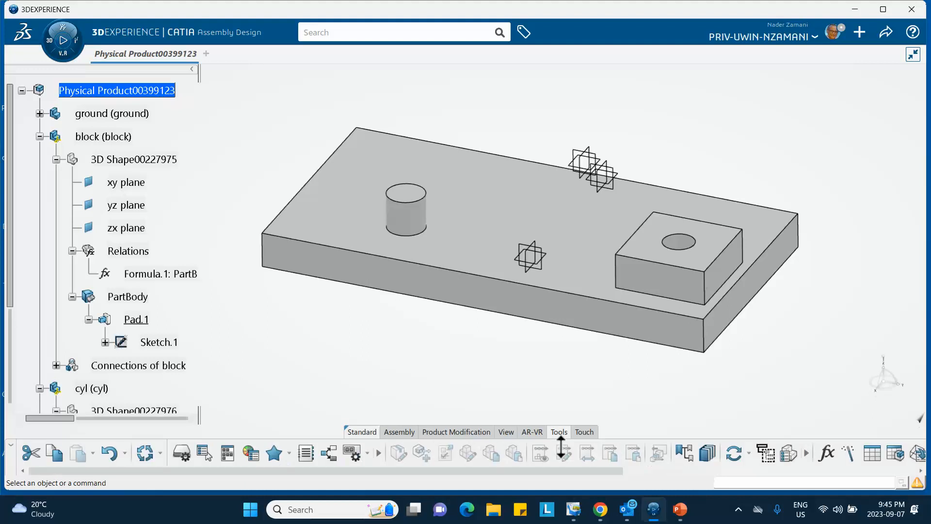
pyautogui.click(826, 453)
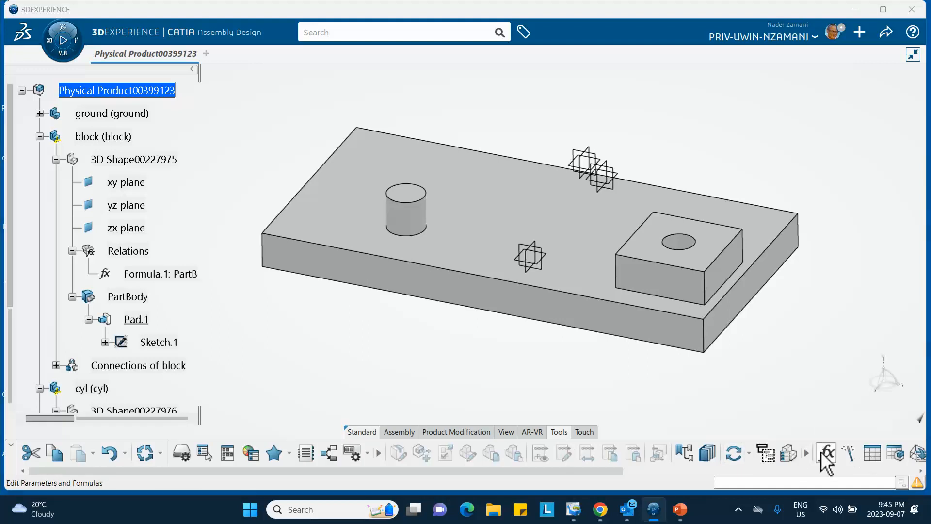
pyautogui.moveTo(396, 302); pyautogui.dragTo(348, 308, button='middle')
pyautogui.click(322, 266)
pyautogui.click(338, 279)
pyautogui.moveTo(321, 283); pyautogui.dragTo(260, 266, button='middle')
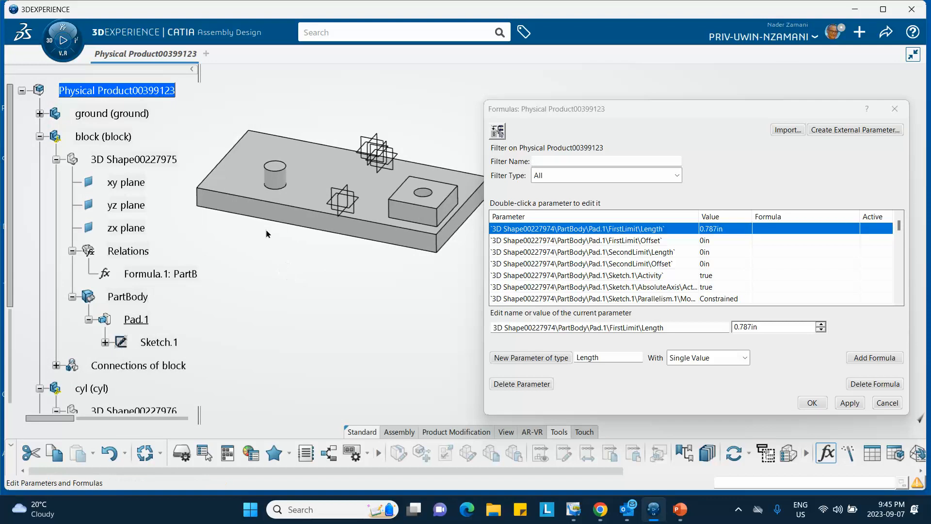
pyautogui.click(532, 359)
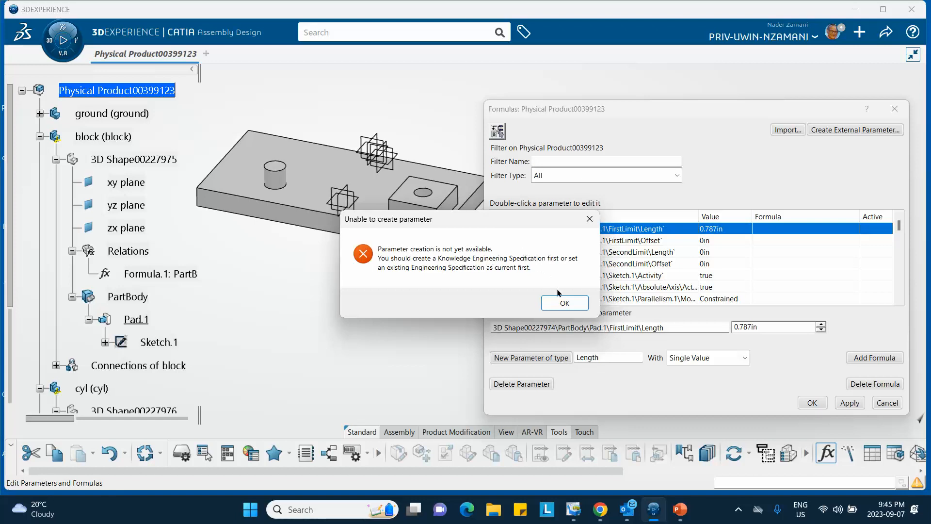
pyautogui.click(564, 303)
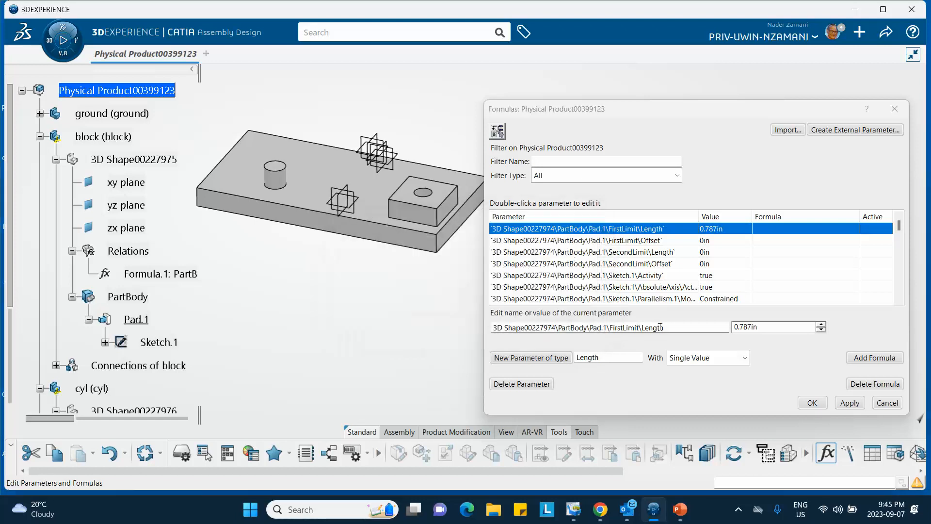
pyautogui.click(887, 402)
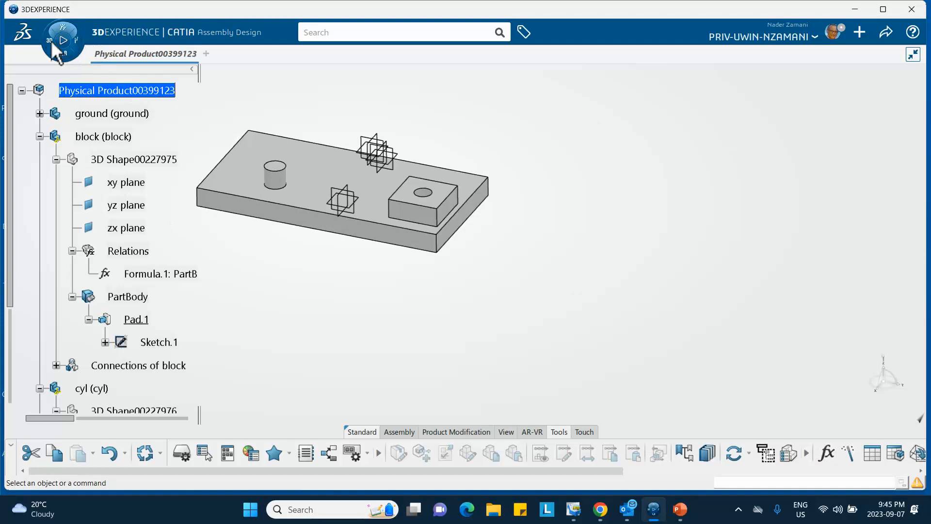
# - Switch to the Engineering Rules Capture app and insert a Knowledge Engineering Specification with its default title under the physical product
pyautogui.click(54, 47)
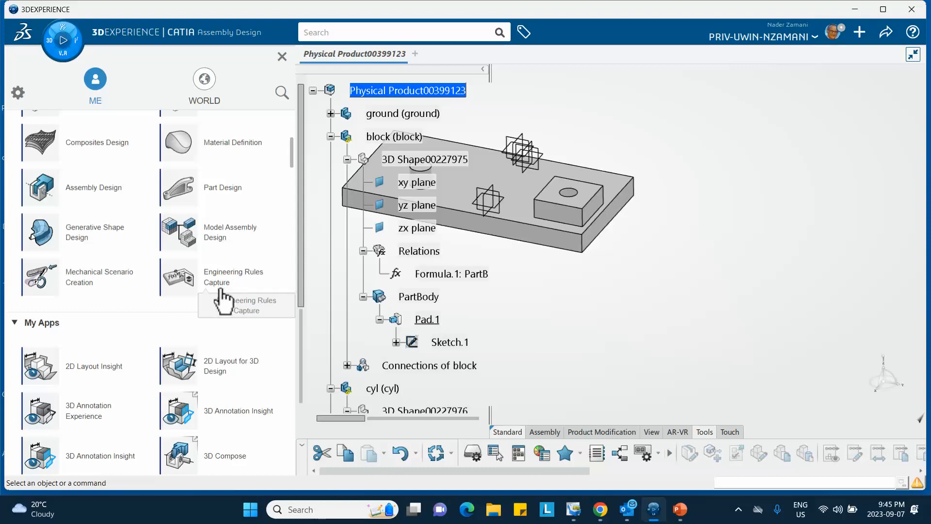
pyautogui.click(220, 290)
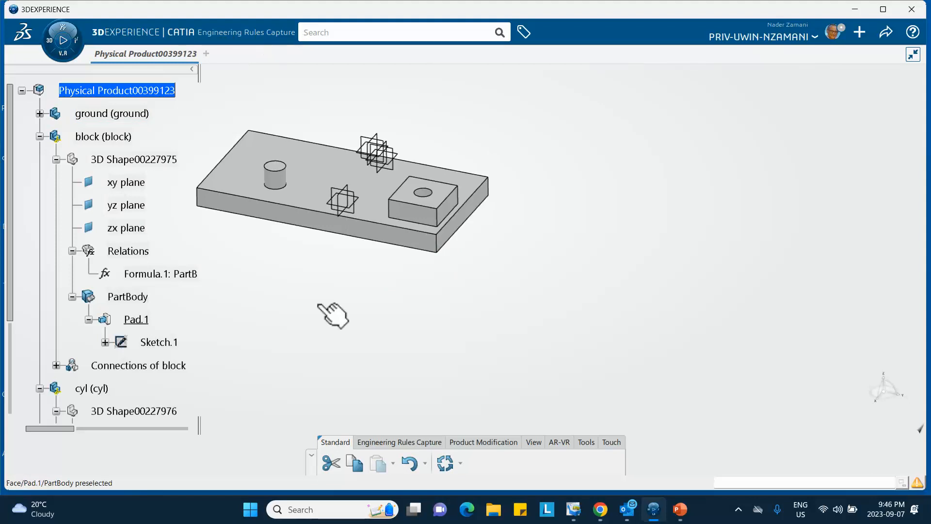
pyautogui.click(386, 443)
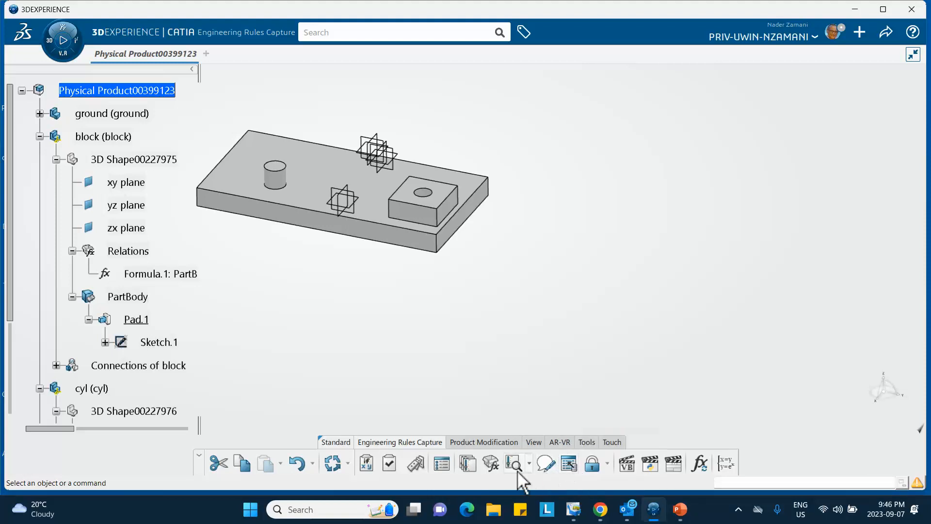
pyautogui.click(491, 461)
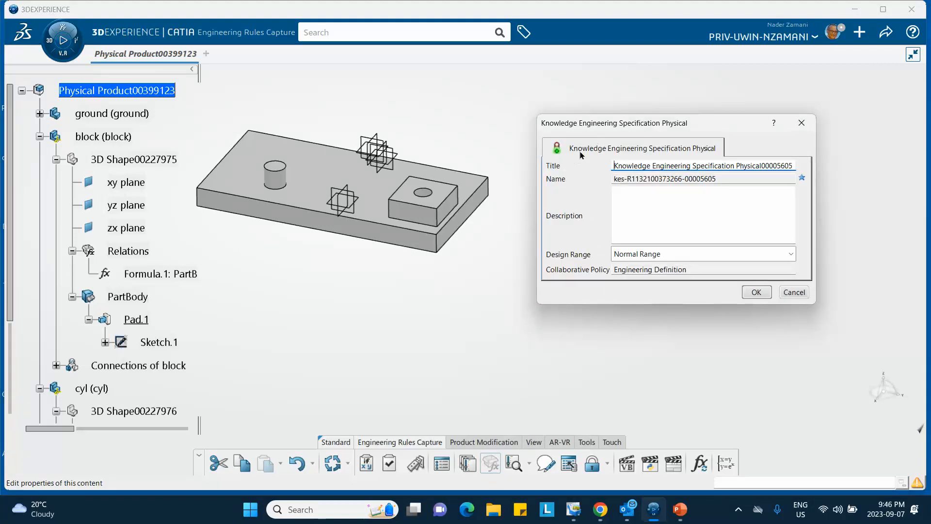
pyautogui.click(756, 292)
pyautogui.click(40, 113)
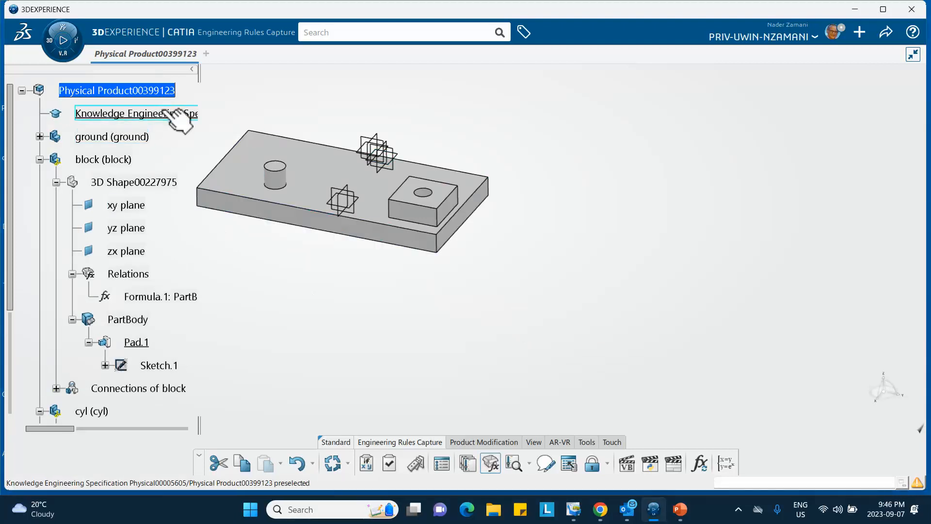
# - Create a single-value Length parameter for the physical product in the Formulas editor, named L-block with a value of 1 in
pyautogui.click(584, 442)
pyautogui.click(827, 453)
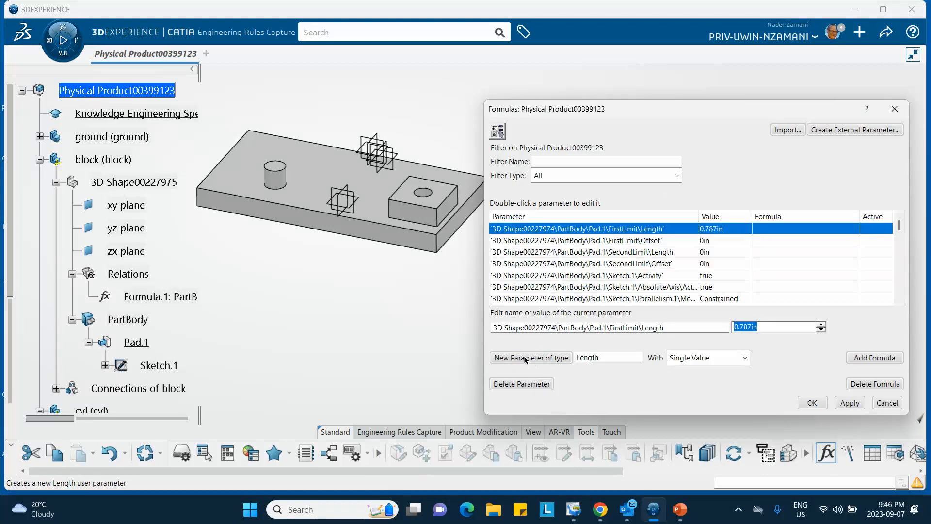
pyautogui.click(529, 360)
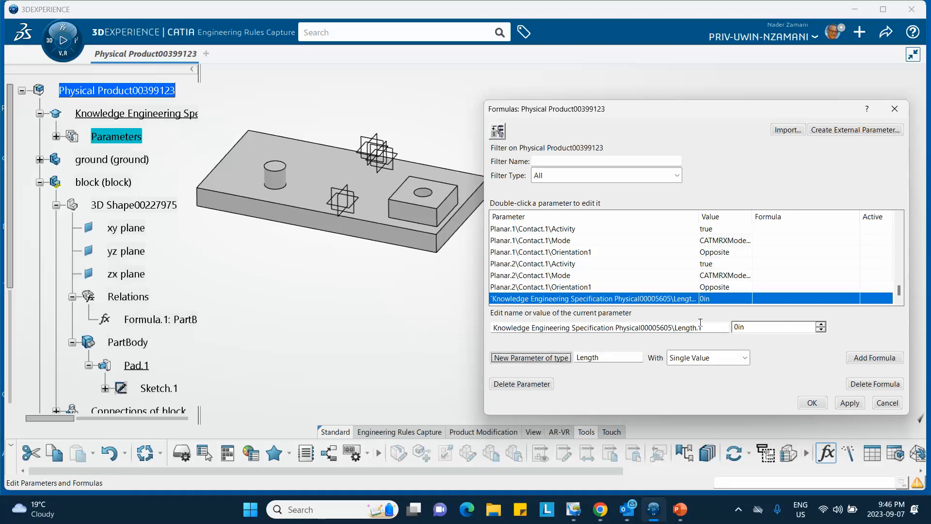
pyautogui.moveTo(712, 328); pyautogui.dragTo(412, 331)
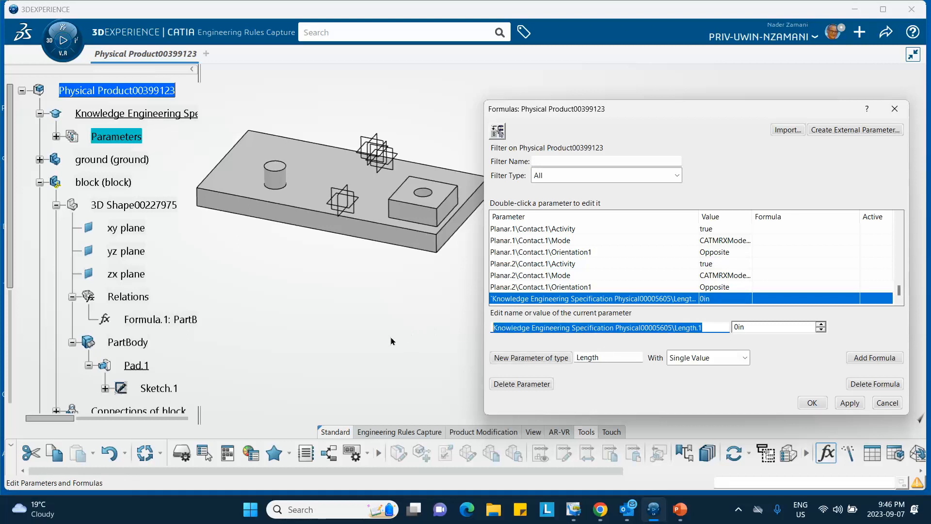
pyautogui.write('R')
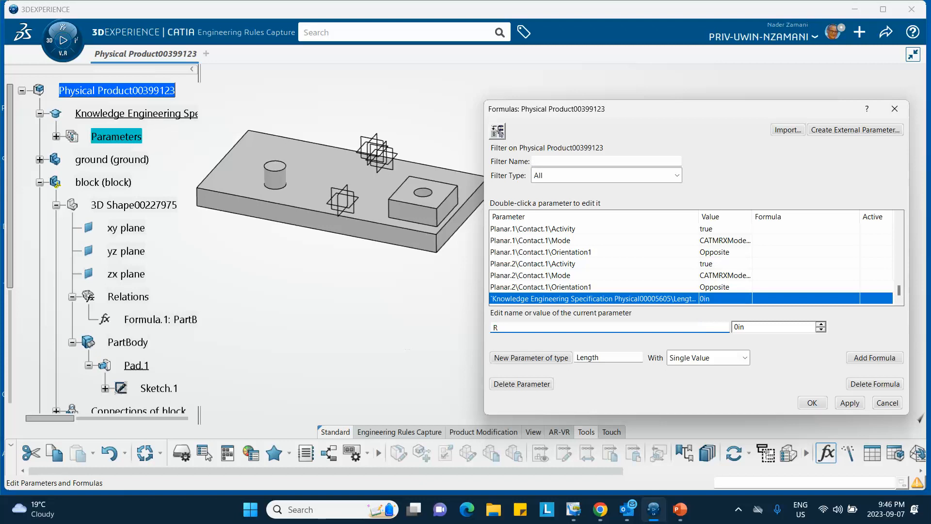
pyautogui.write('-block')
pyautogui.click(742, 327)
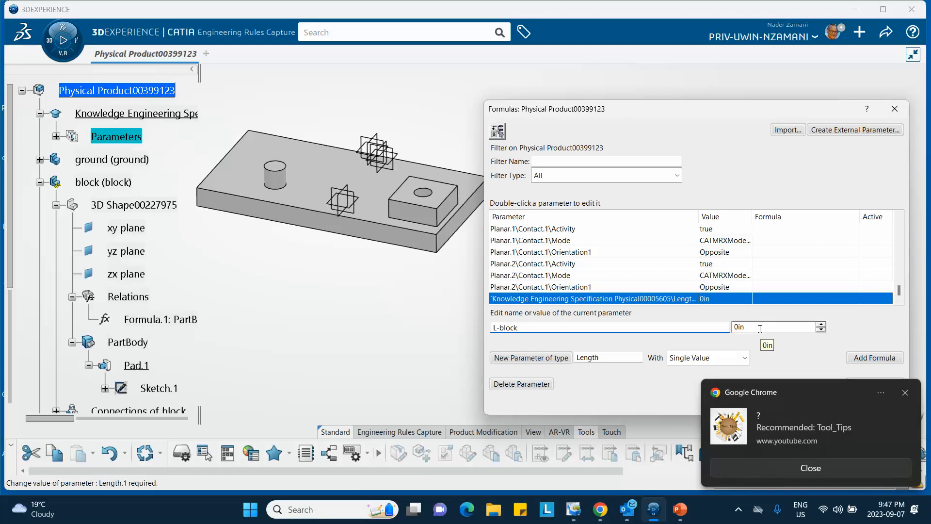
pyautogui.click(752, 327)
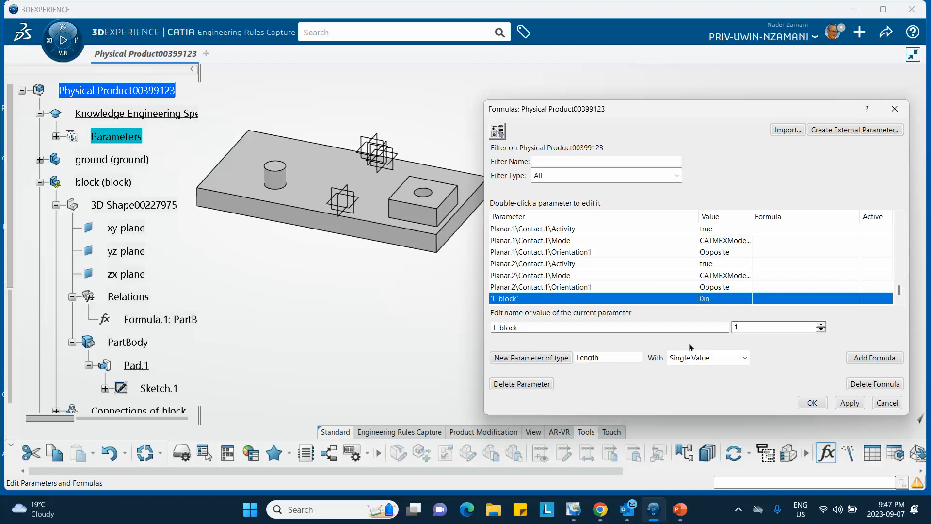
# - Add a second single-value Length parameter named R-block and set it to 0.25 in
pyautogui.click(530, 358)
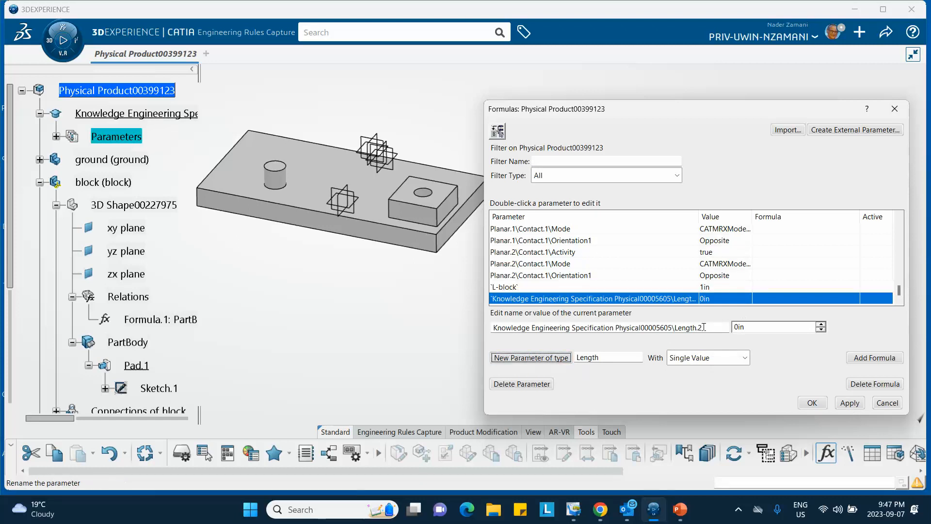
pyautogui.moveTo(707, 328); pyautogui.dragTo(407, 327)
pyautogui.write('R')
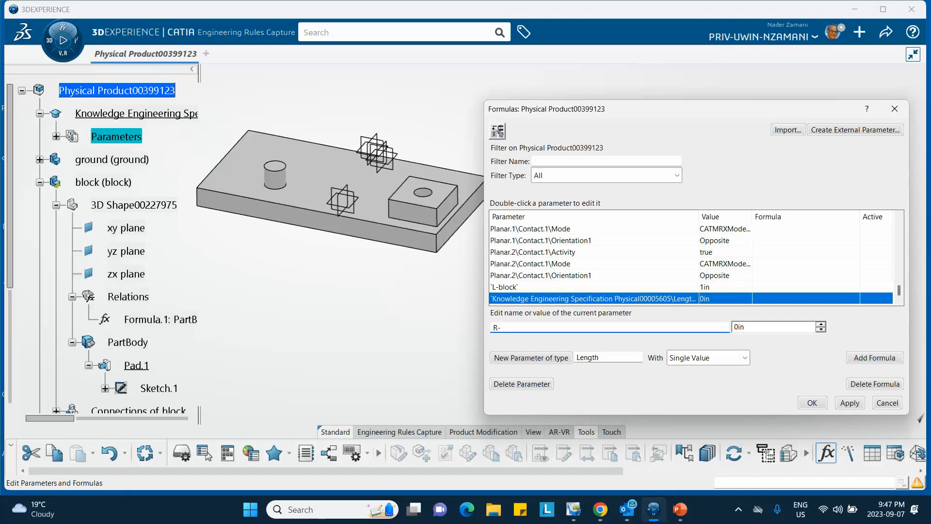
pyautogui.write('-block')
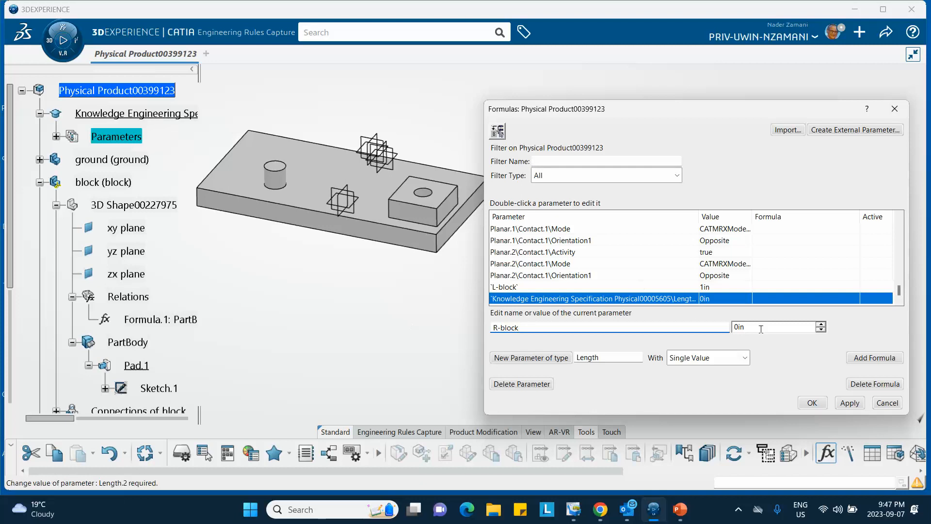
pyautogui.press('Tab')
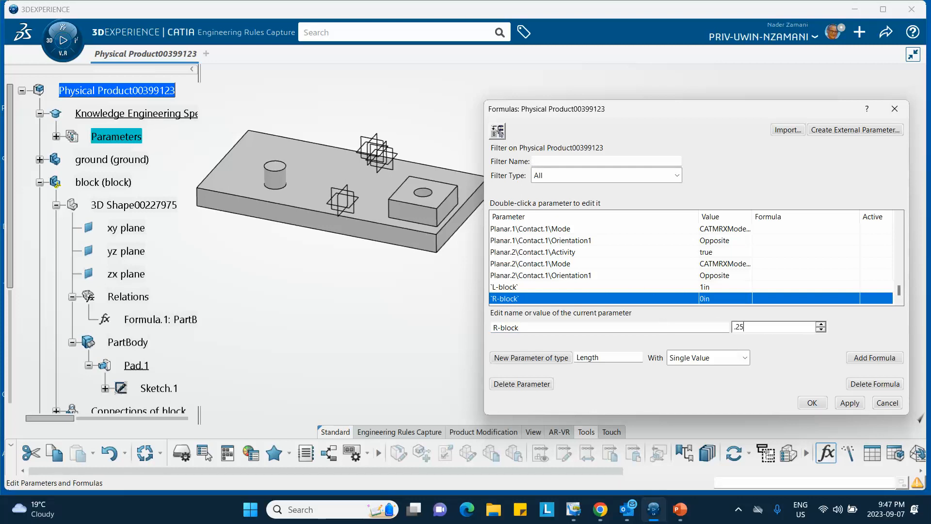
# - Add a third single-value Length parameter named R-cyl, set it to 0.5 in and apply the parameter definitions
pyautogui.click(548, 359)
pyautogui.moveTo(707, 327); pyautogui.dragTo(491, 328)
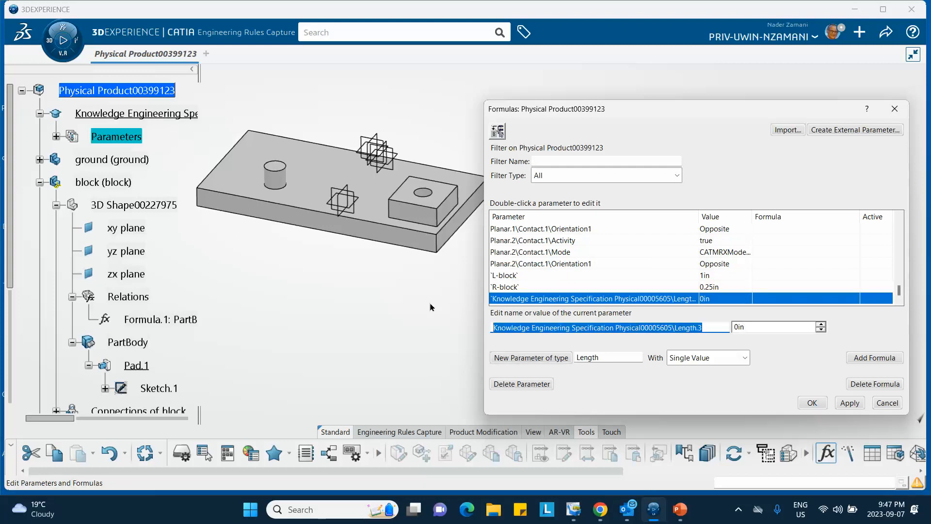
pyautogui.write('R-cyl')
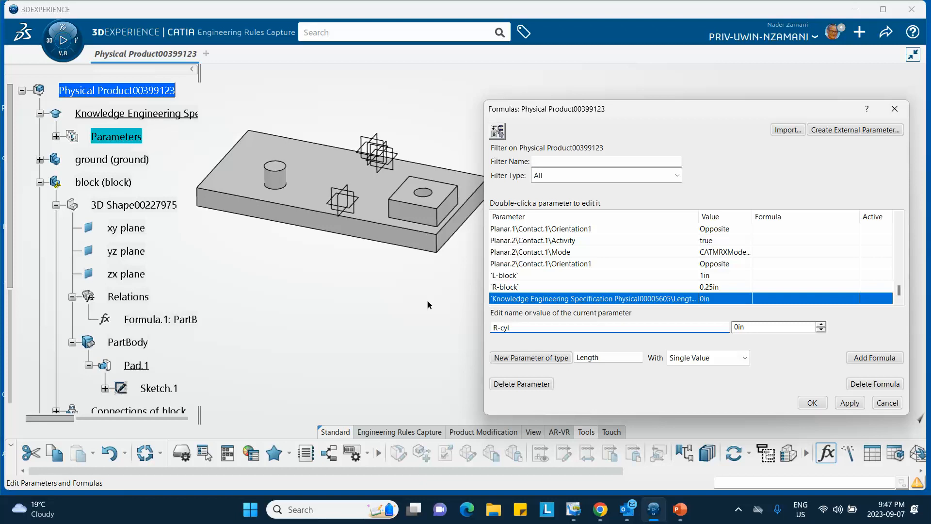
pyautogui.press('Tab')
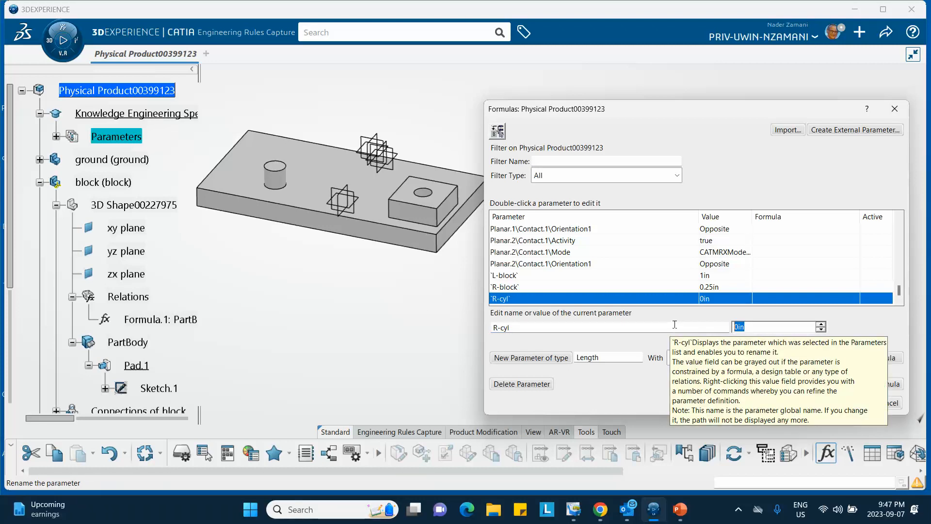
pyautogui.write('.')
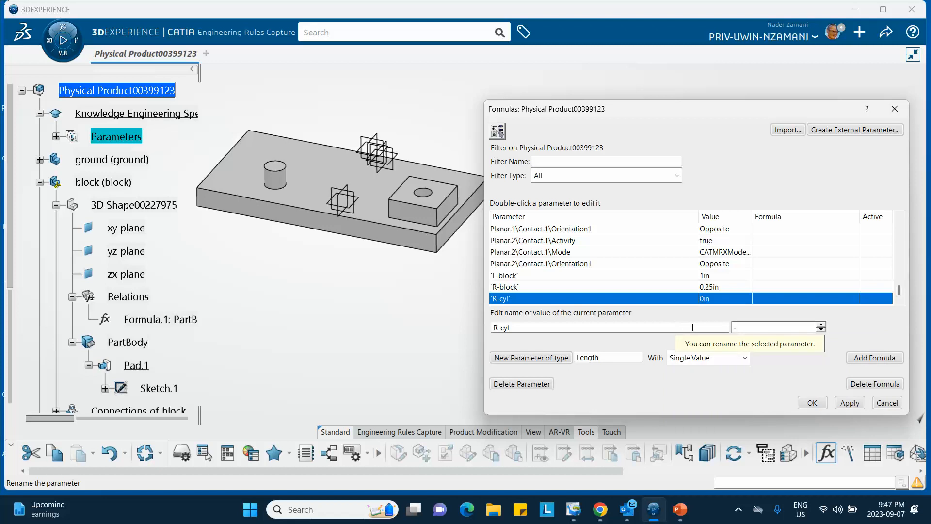
pyautogui.write('5')
pyautogui.click(844, 404)
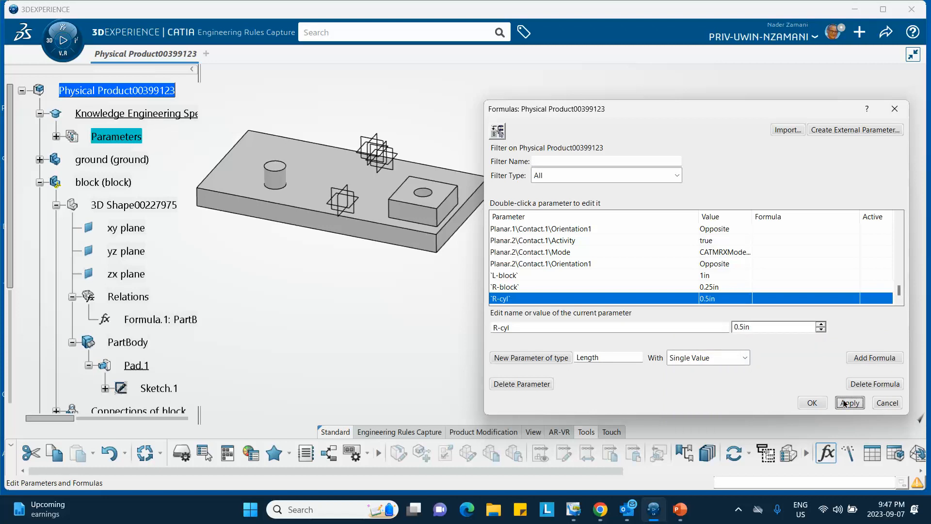
# - Filter the parameter list to renamed parameters to check the new lengths, and accept the Formulas editor
pyautogui.click(678, 176)
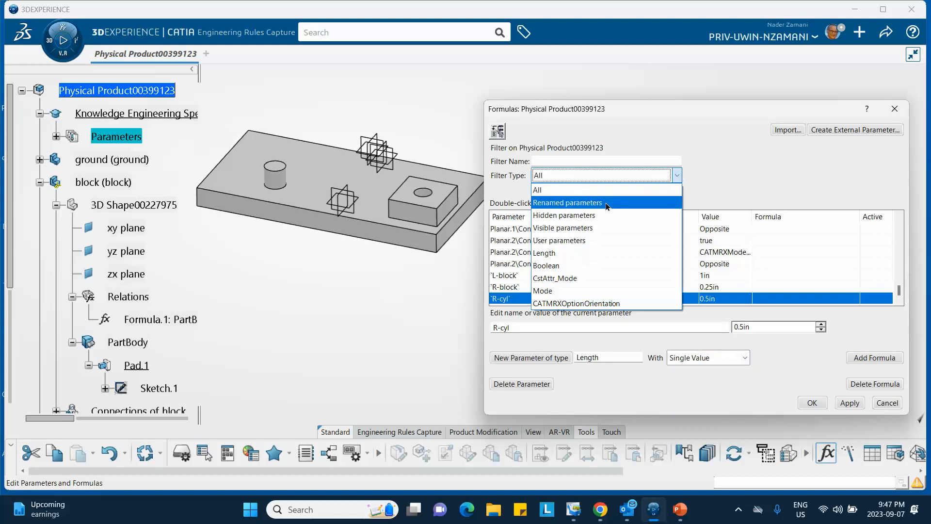
pyautogui.click(606, 206)
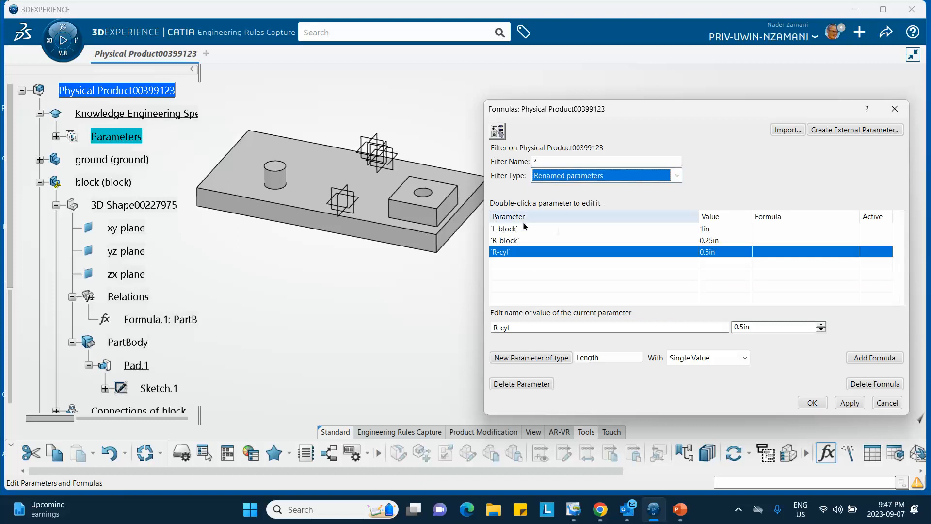
pyautogui.click(520, 253)
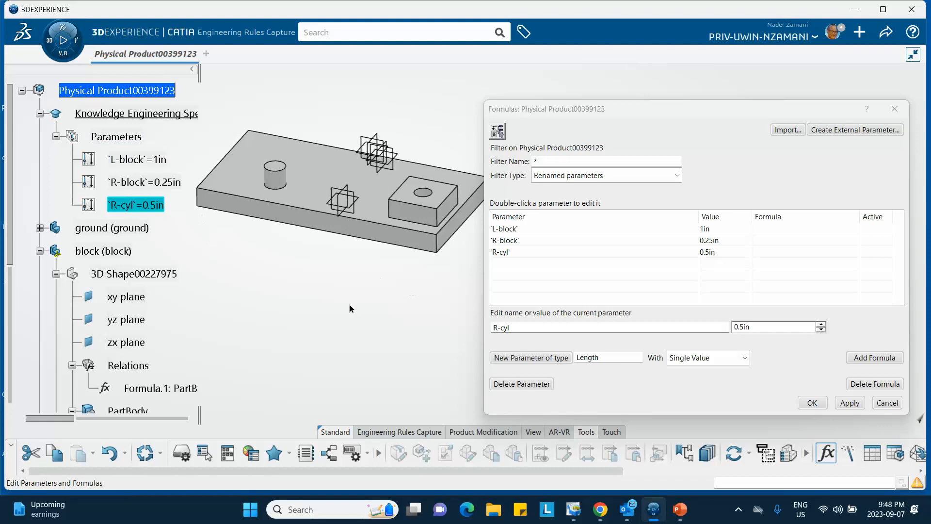
pyautogui.moveTo(351, 308); pyautogui.dragTo(326, 290, button='middle')
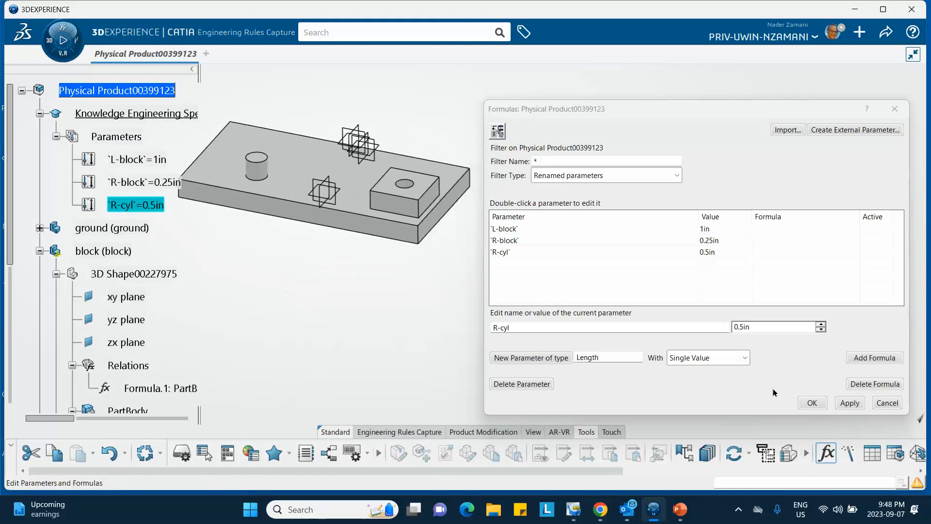
pyautogui.click(811, 403)
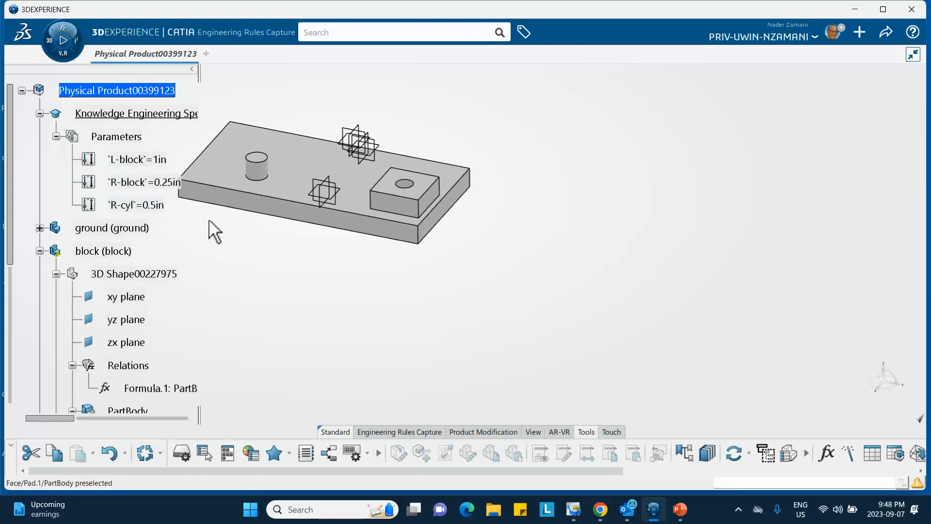
pyautogui.moveTo(242, 259); pyautogui.dragTo(274, 276, button='middle')
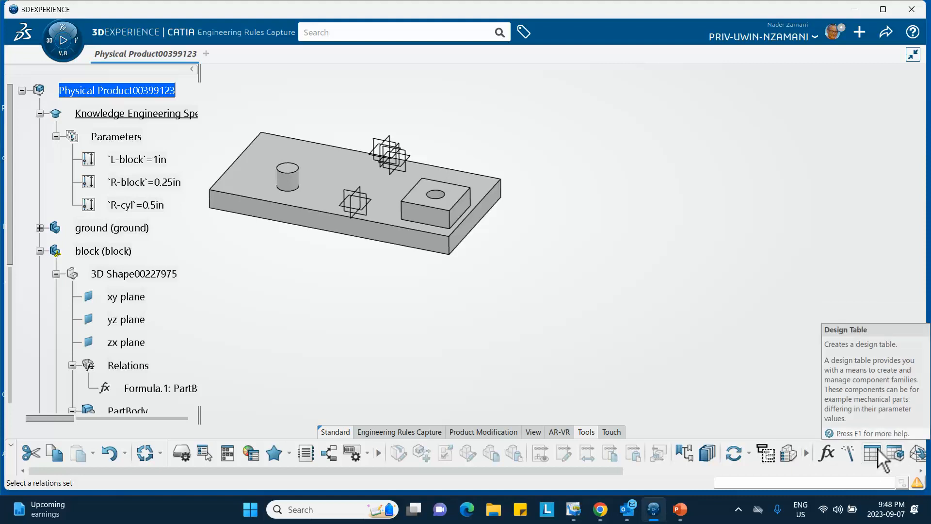
# - Create a product table as an Excel sheet, keeping the default properties of its engineering document
pyautogui.click(895, 454)
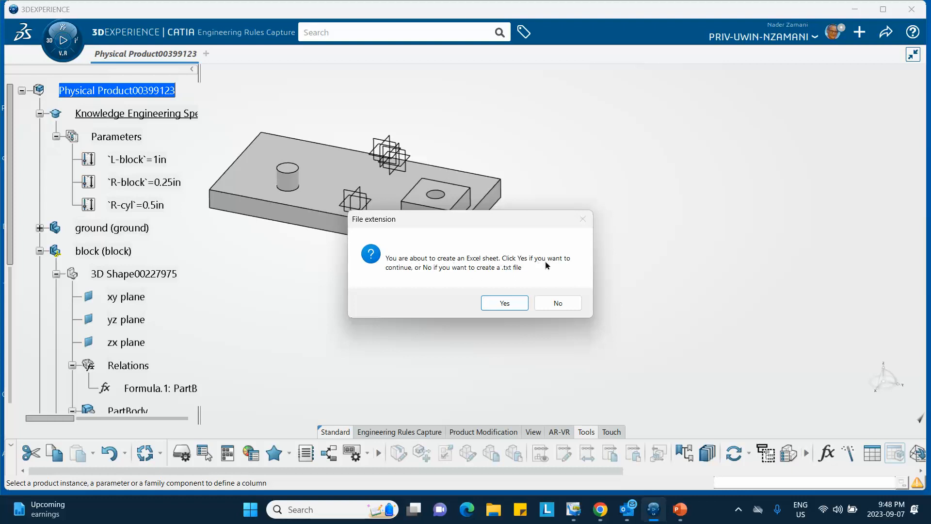
pyautogui.click(504, 304)
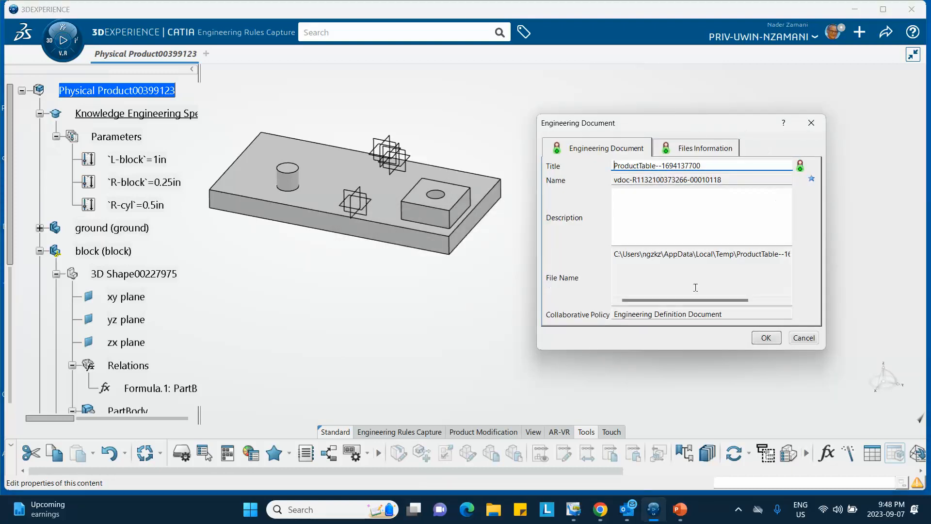
pyautogui.click(766, 341)
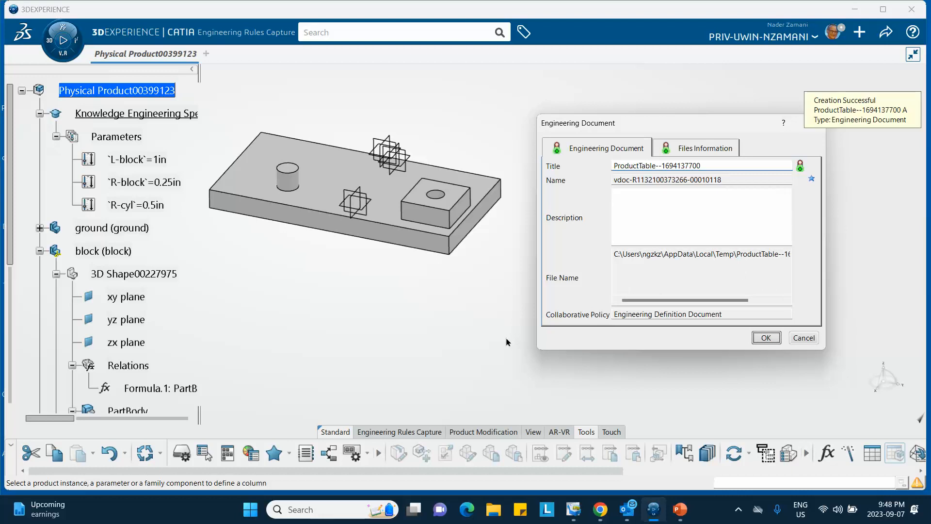
pyautogui.click(766, 338)
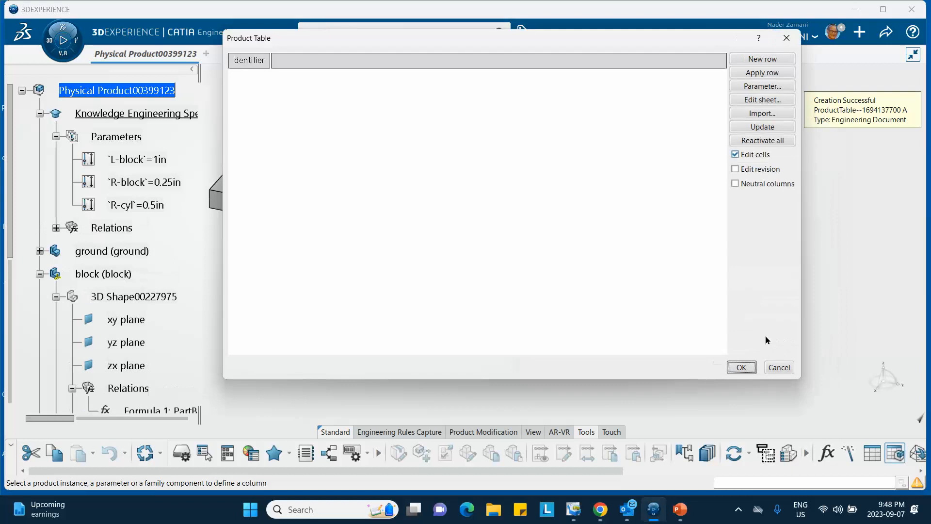
# - Reposition the Product Table window so the specification tree stays accessible, and add a new row to the table
pyautogui.moveTo(583, 46); pyautogui.dragTo(719, 133)
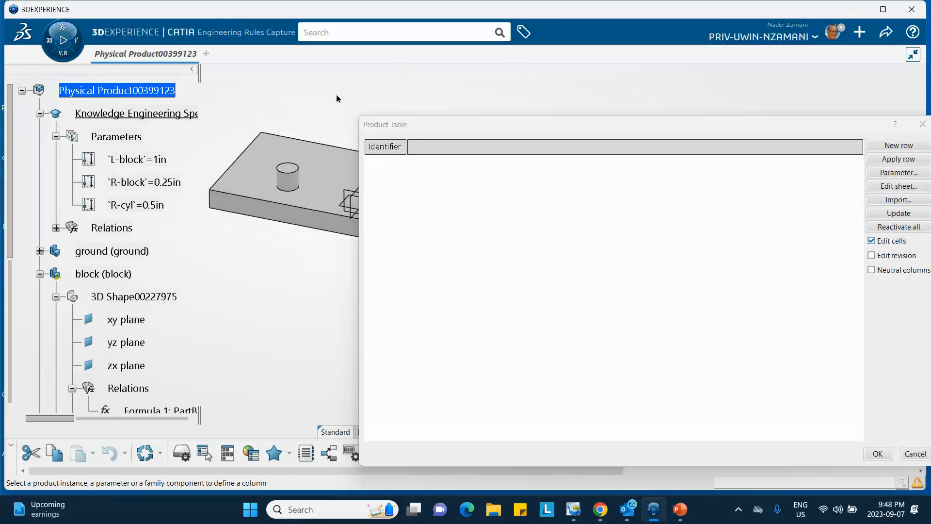
pyautogui.moveTo(336, 98); pyautogui.dragTo(263, 73, button='middle')
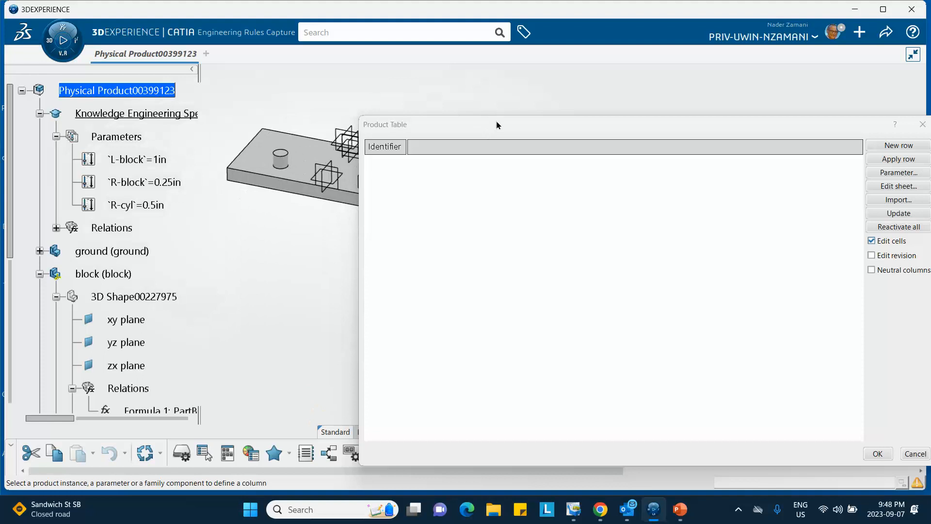
pyautogui.moveTo(497, 125); pyautogui.dragTo(538, 79)
pyautogui.moveTo(372, 94)
pyautogui.mouseDown(button='middle')
pyautogui.moveTo(333, 114)
pyautogui.moveTo(381, 93)
pyautogui.mouseUp(button='middle')
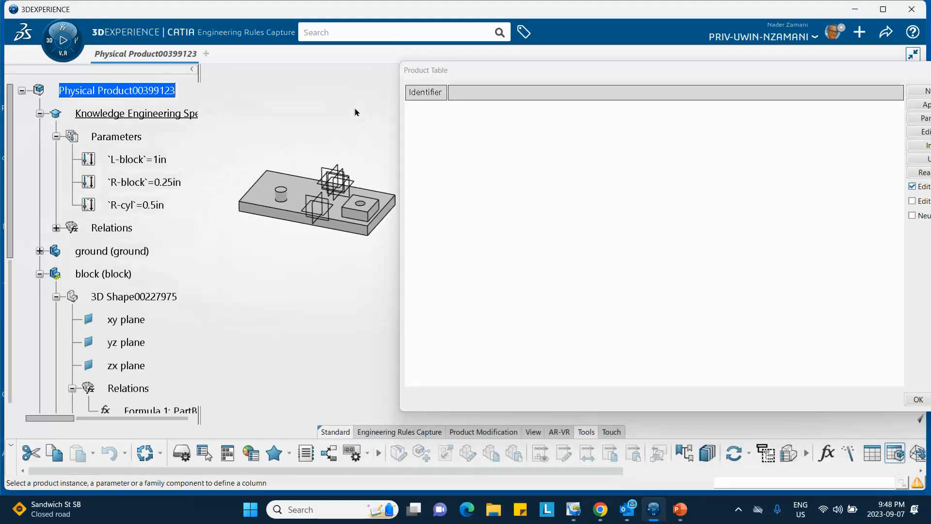
pyautogui.moveTo(564, 73); pyautogui.dragTo(470, 66)
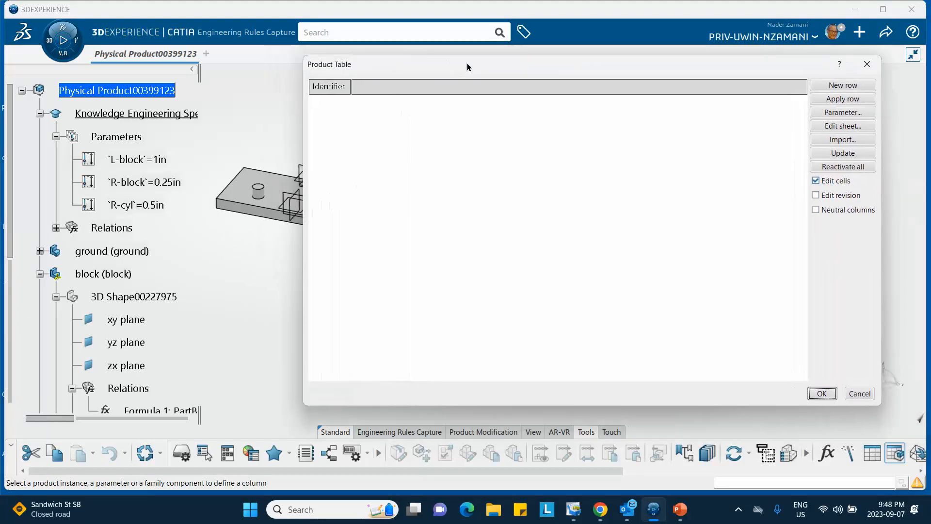
pyautogui.click(845, 86)
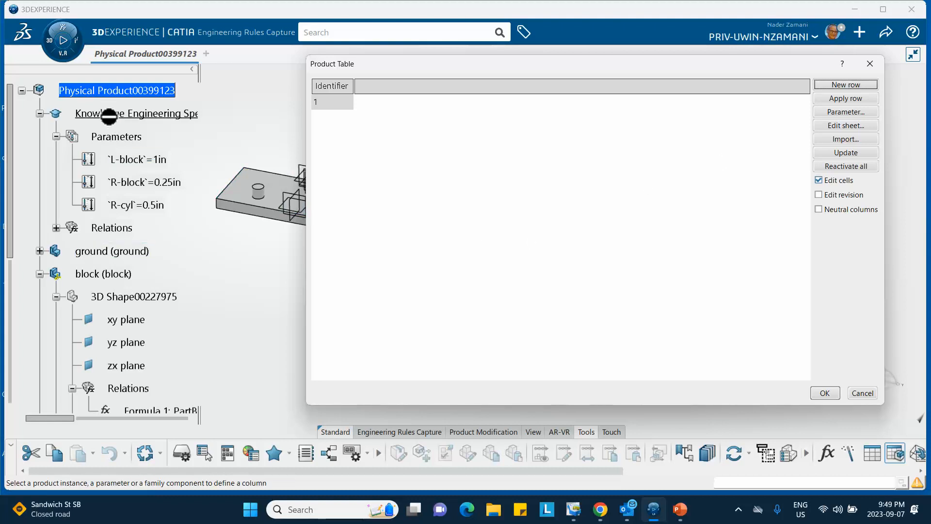
# - Add the ground, block and cyl product instances from the specification tree as columns of the product table
pyautogui.scroll(-2, 102, 225)
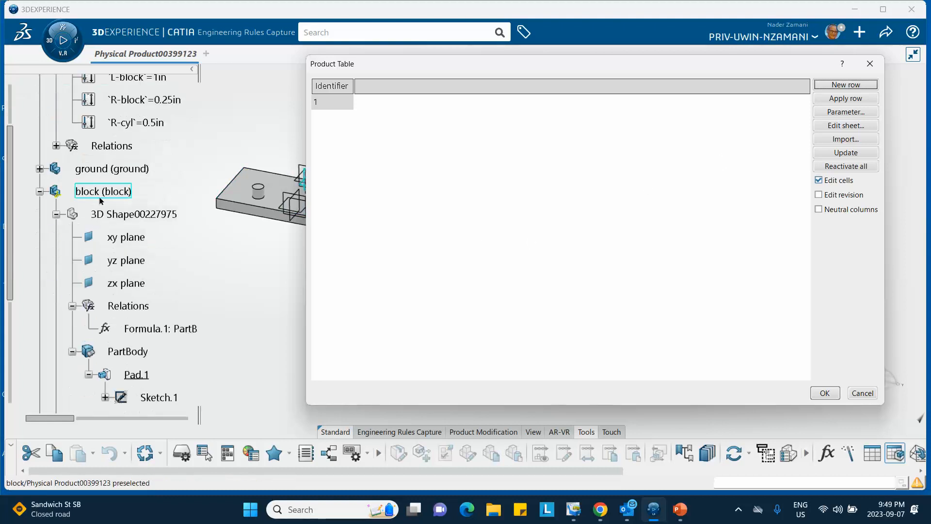
pyautogui.click(114, 170)
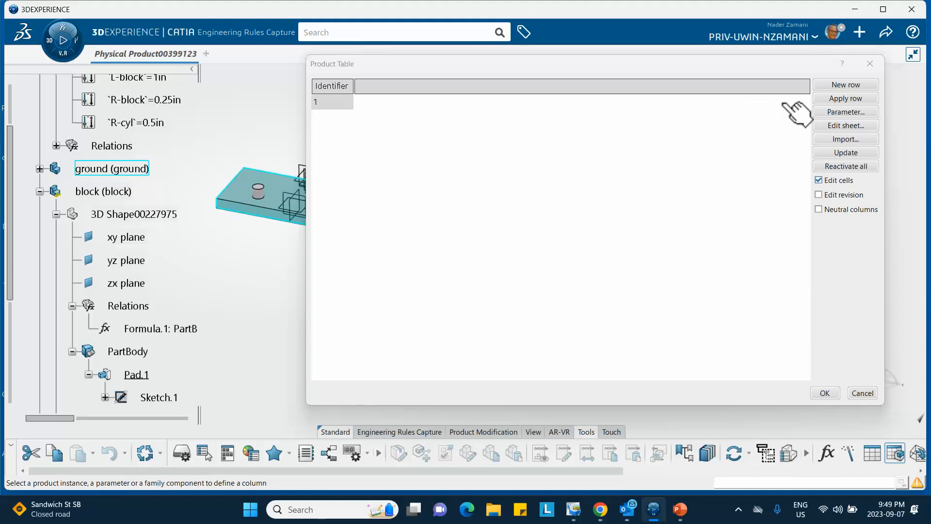
pyautogui.click(378, 102)
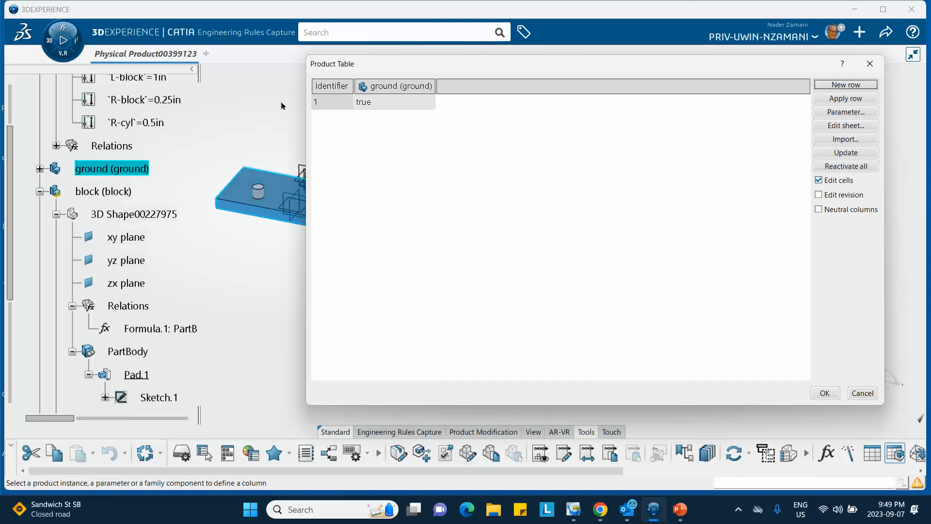
pyautogui.click(113, 191)
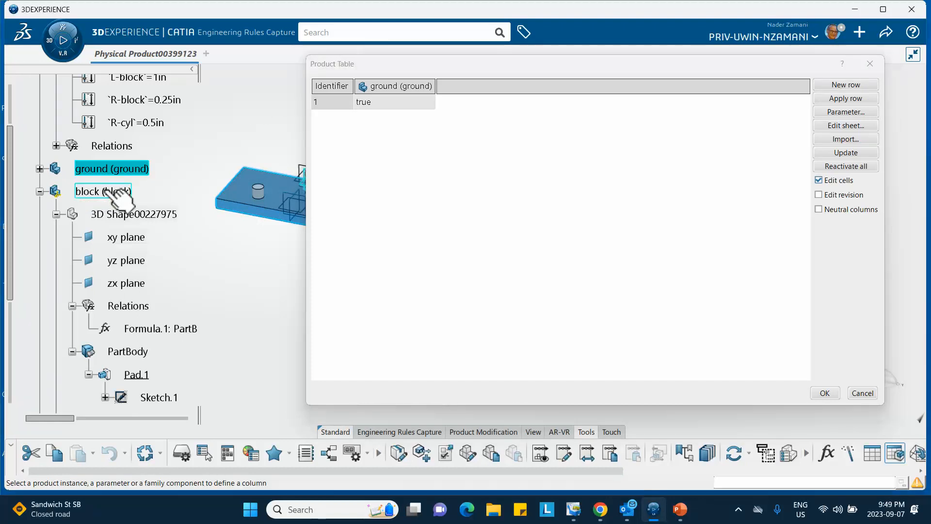
pyautogui.click(111, 189)
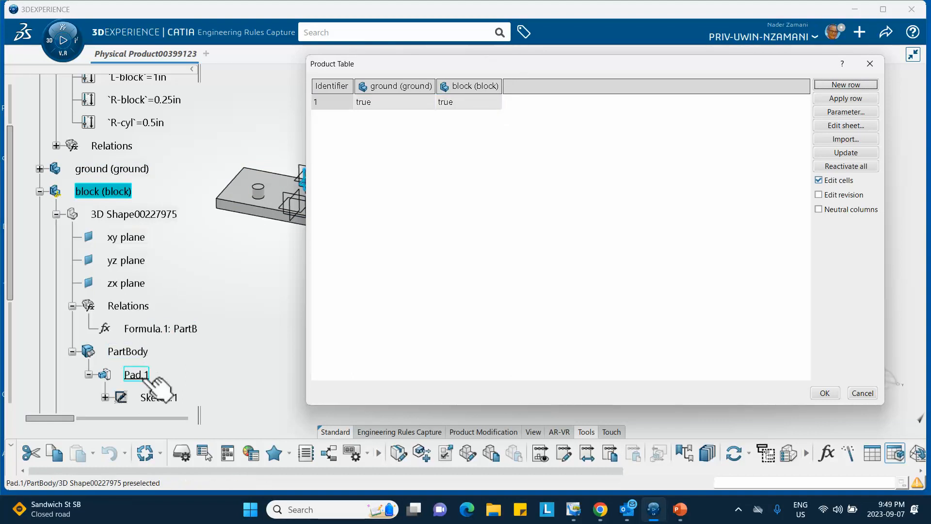
pyautogui.scroll(-3, 192, 239)
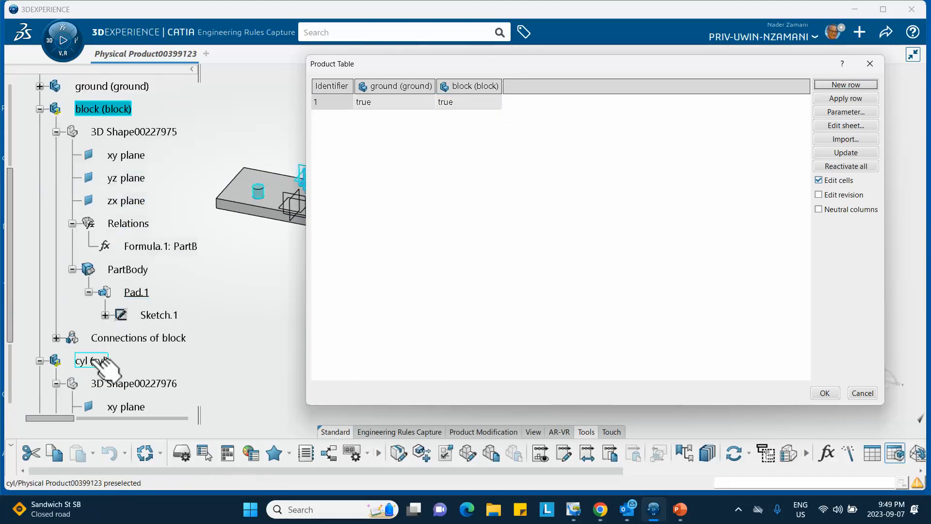
pyautogui.click(101, 360)
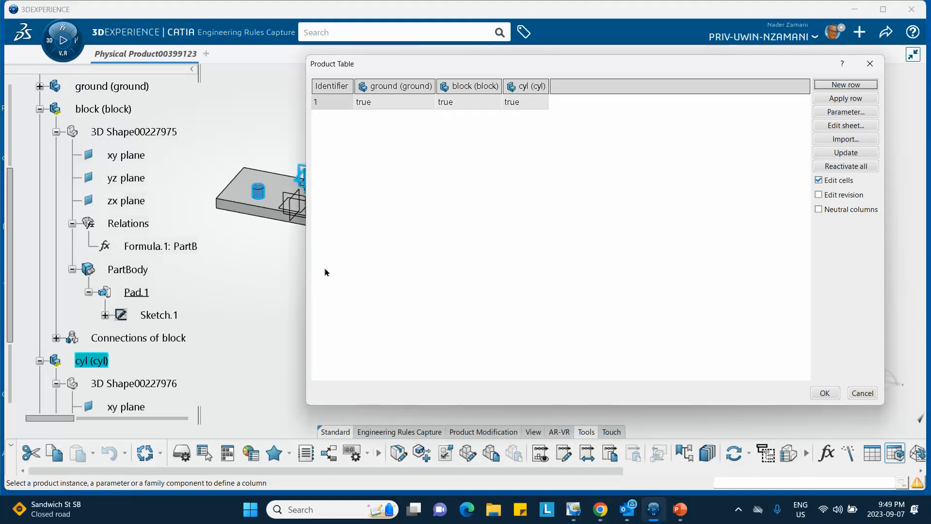
# - Add the L-block parameter as a product table column, choosing it from the parameters filtered to renamed ones
pyautogui.moveTo(556, 67); pyautogui.dragTo(588, 63)
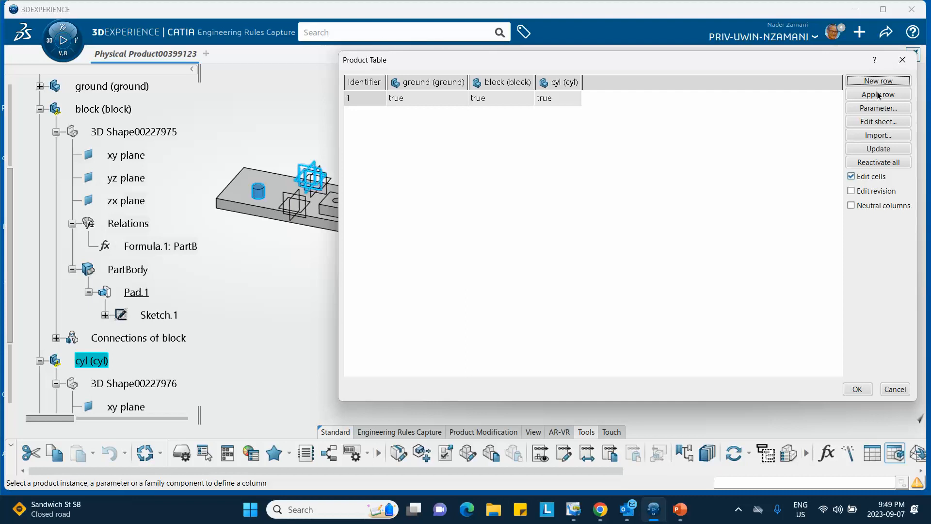
pyautogui.click(868, 106)
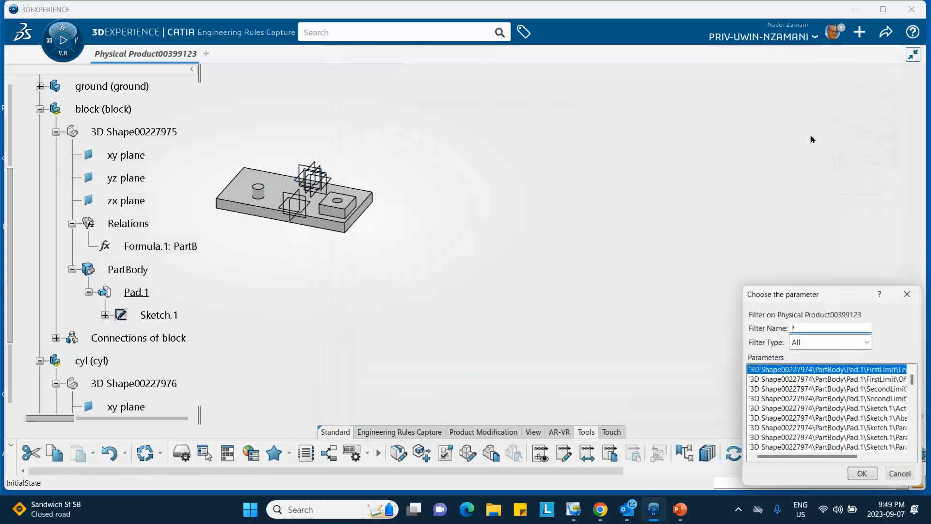
pyautogui.moveTo(823, 298); pyautogui.dragTo(772, 146)
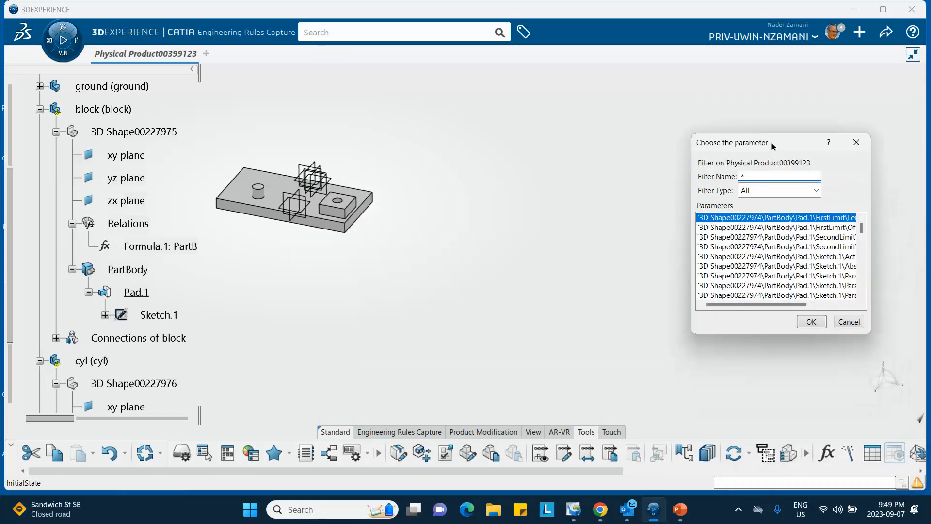
pyautogui.click(815, 190)
pyautogui.click(785, 217)
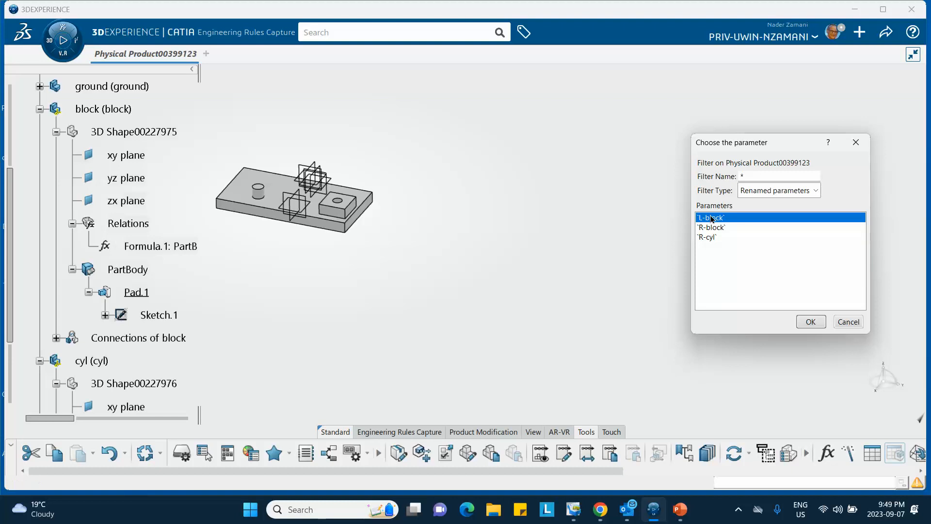
pyautogui.click(807, 322)
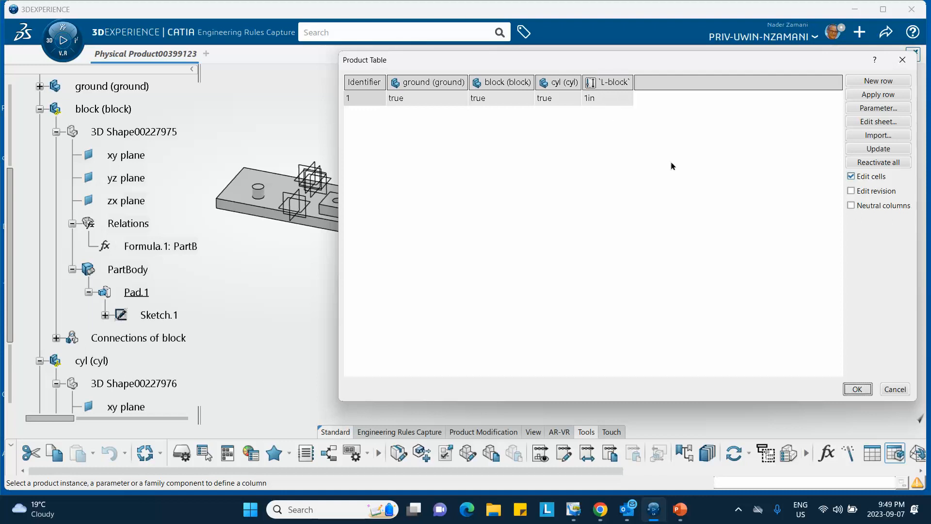
# - Add R-block as the next parameter column of the product table, again filtering to renamed parameters
pyautogui.click(868, 108)
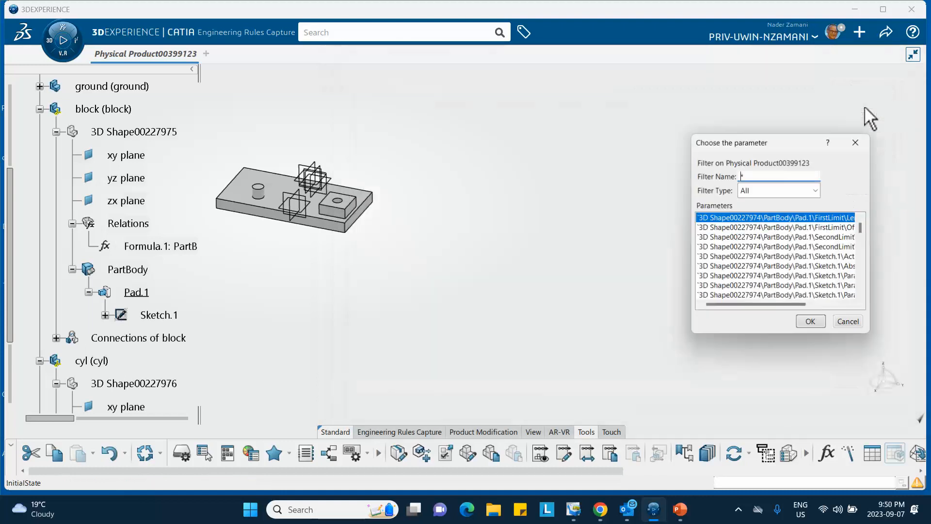
pyautogui.click(776, 189)
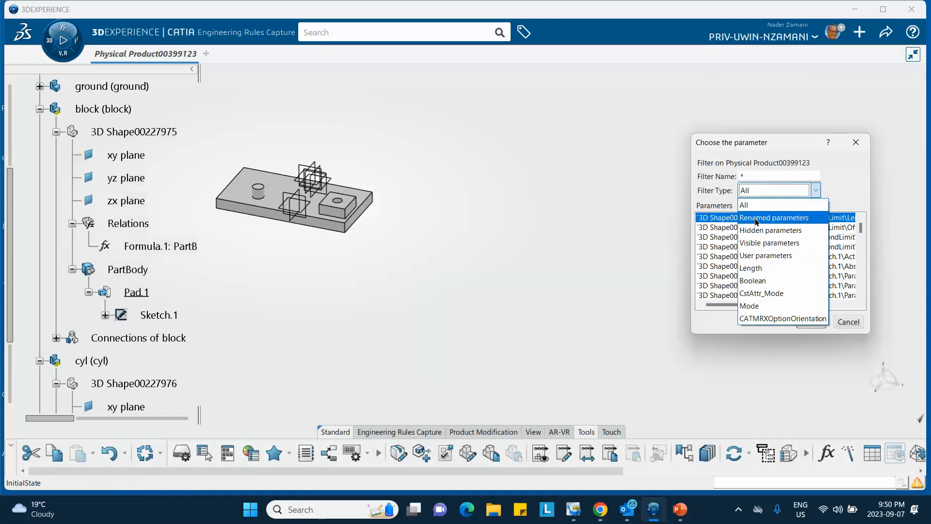
pyautogui.click(758, 218)
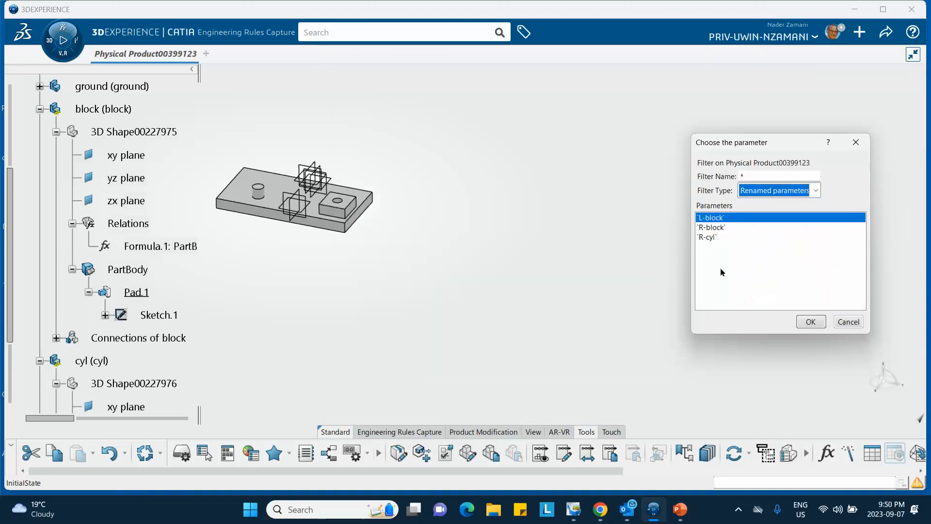
pyautogui.click(707, 228)
pyautogui.click(802, 320)
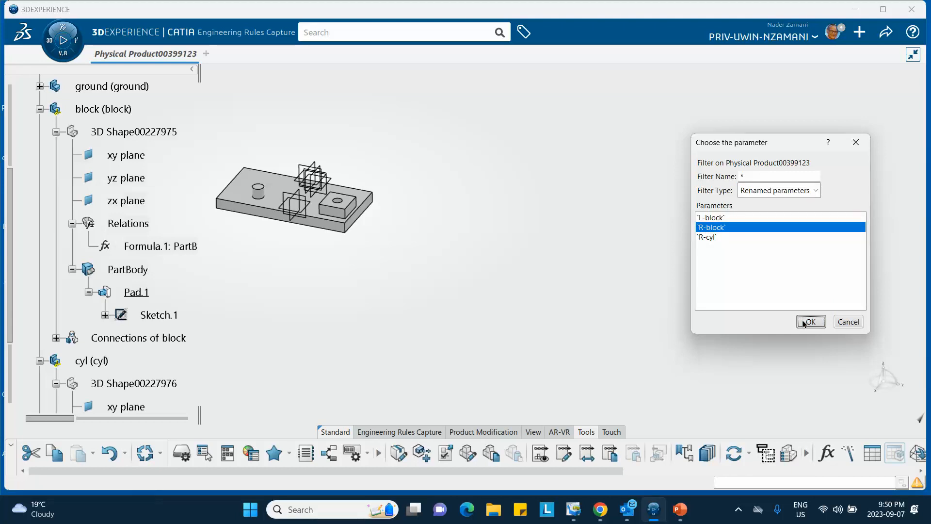
pyautogui.click(803, 322)
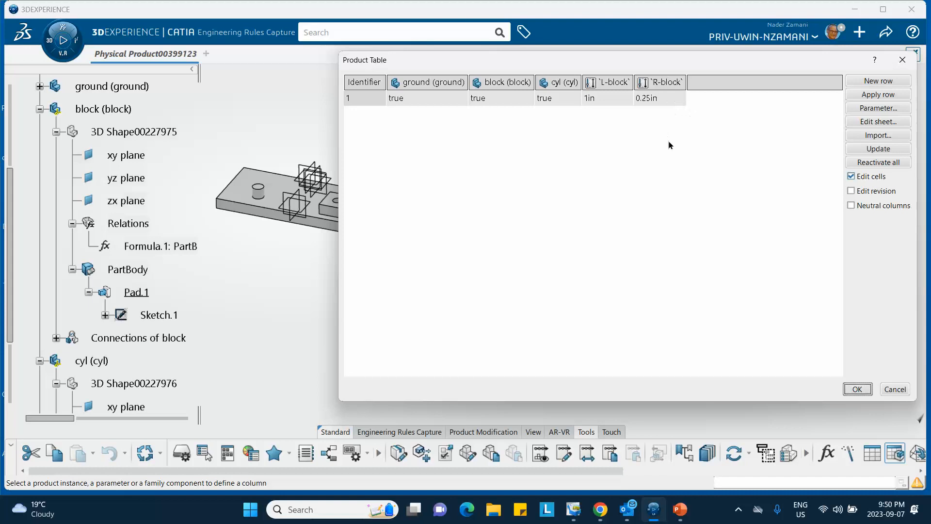
# - Add the R-cyl renamed parameter as the last column of the product table
pyautogui.click(864, 109)
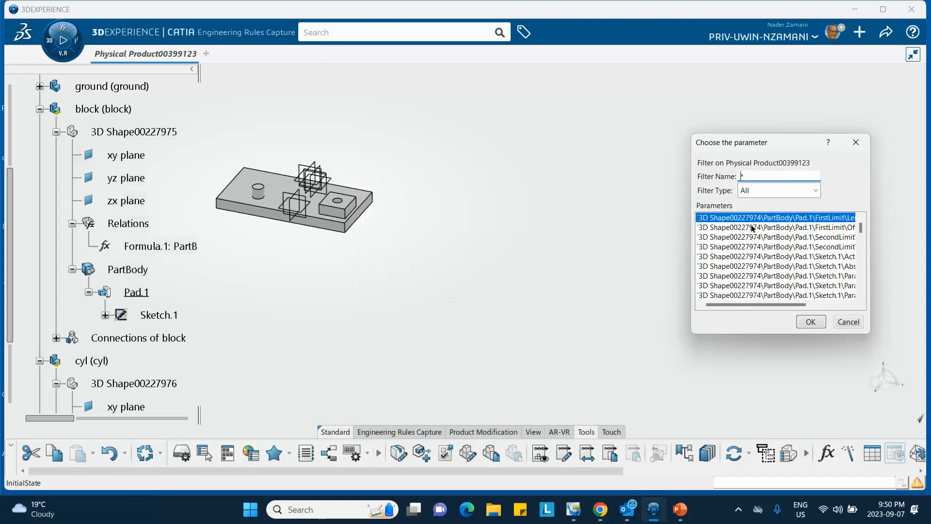
pyautogui.click(799, 189)
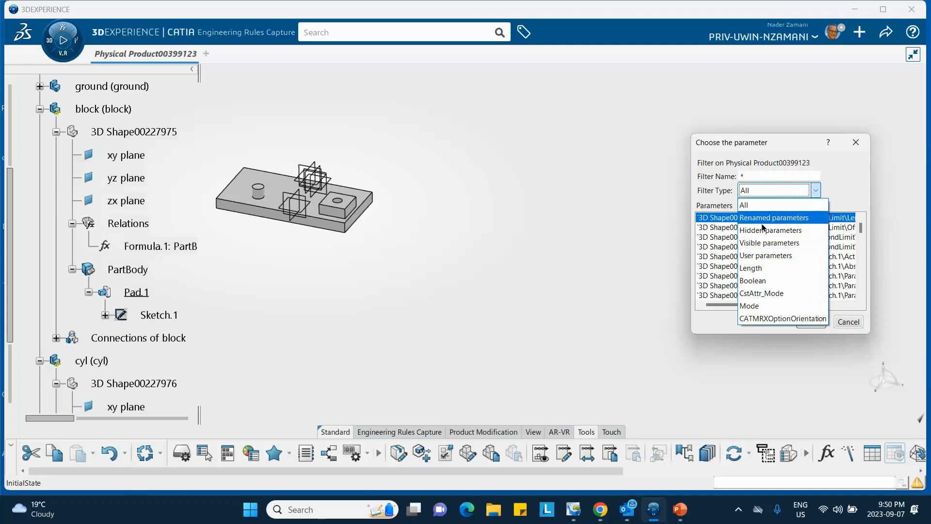
pyautogui.click(762, 222)
pyautogui.click(712, 236)
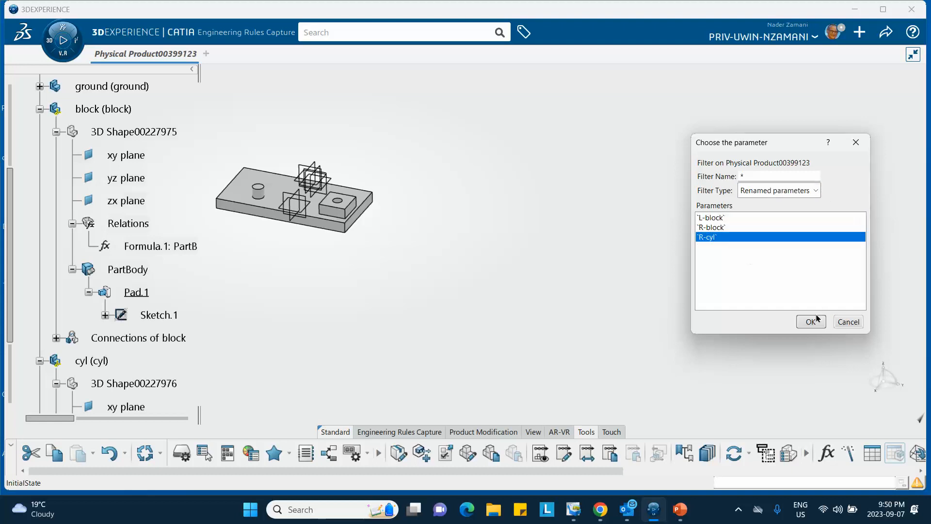
pyautogui.click(805, 324)
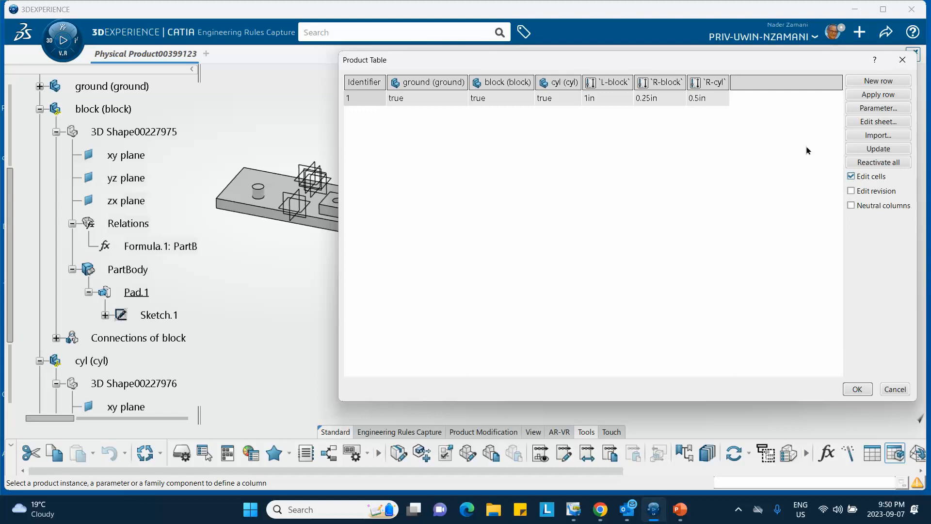
pyautogui.click(712, 99)
pyautogui.click(707, 98)
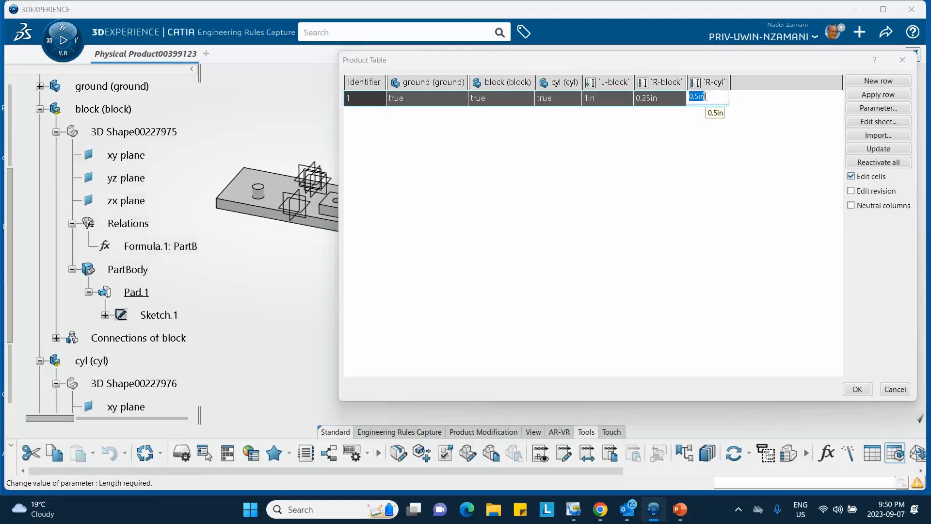
pyautogui.press('Return')
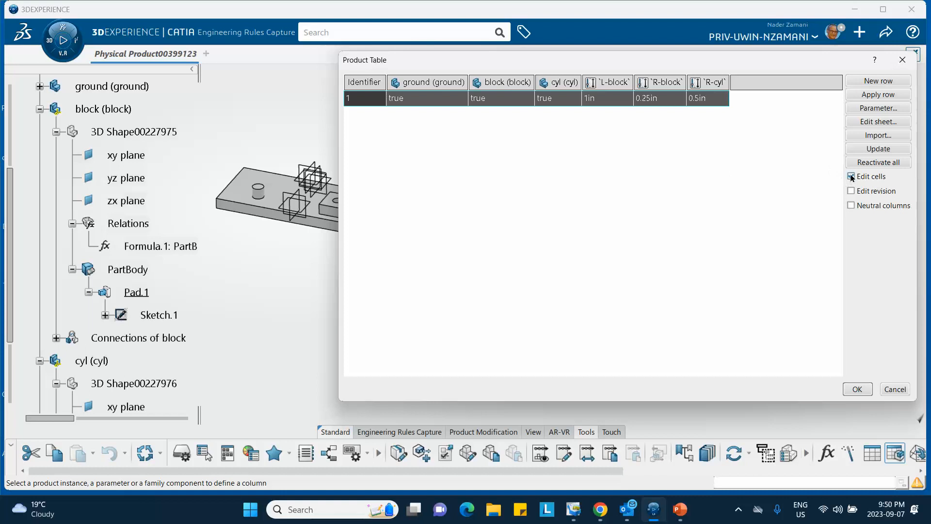
# - Turn off cell editing in the product table and open its sheet in Excel for editing
pyautogui.click(852, 176)
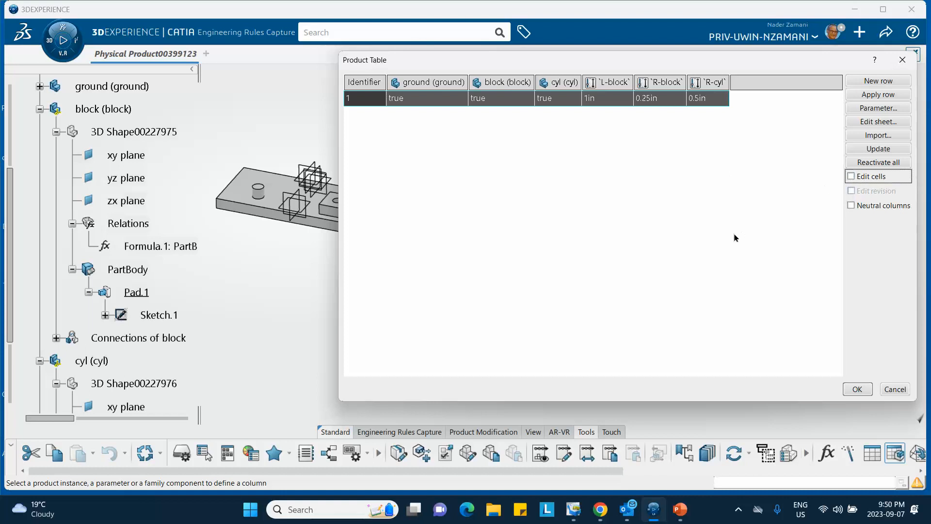
pyautogui.click(868, 123)
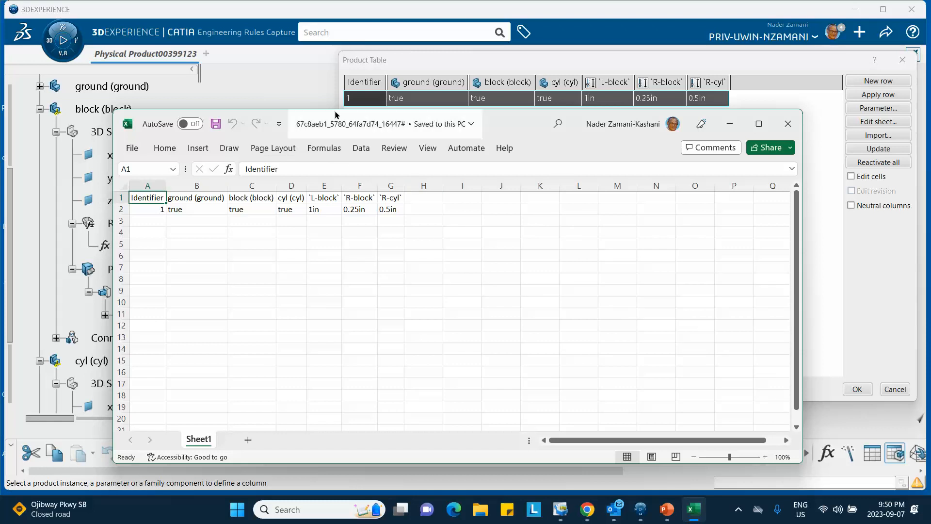
pyautogui.moveTo(335, 114); pyautogui.dragTo(353, 66)
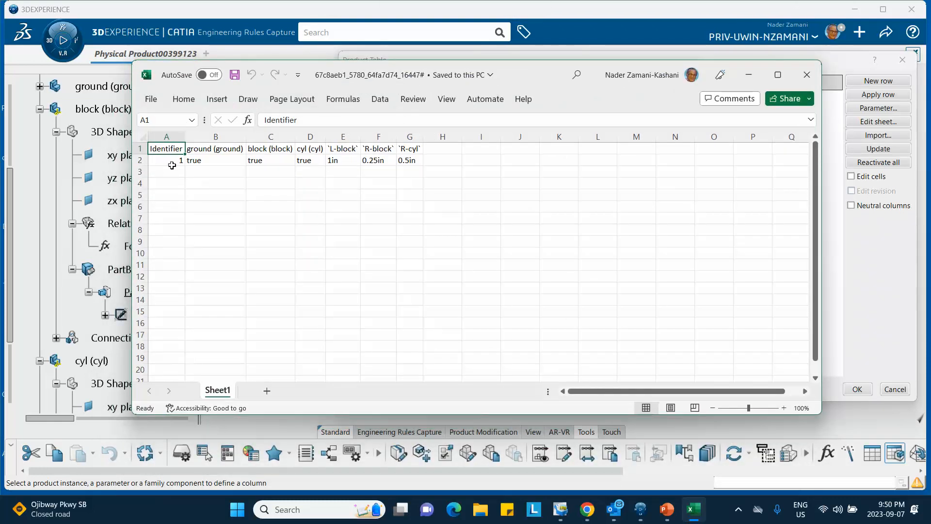
# - Fill the configuration row down to identifiers 2, 3 and 4, and set block to false for identifier 3
pyautogui.moveTo(172, 166); pyautogui.dragTo(425, 199)
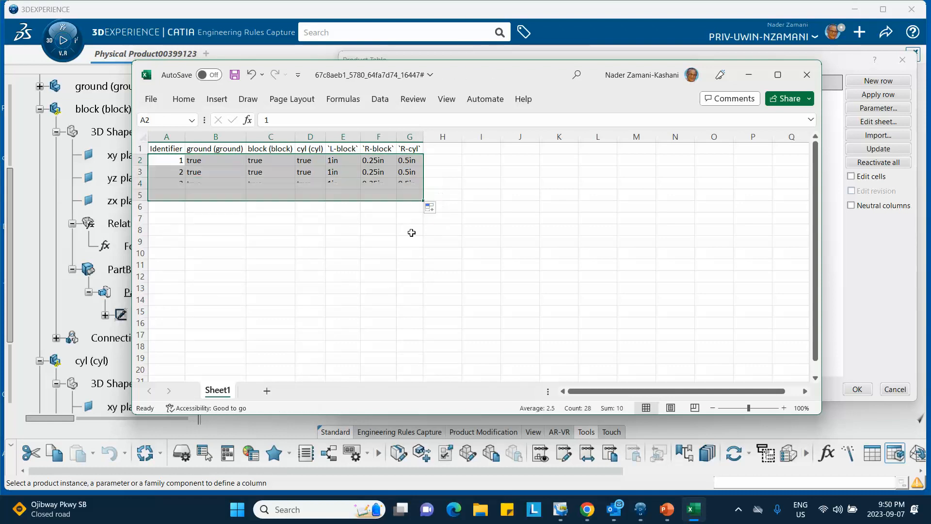
pyautogui.click(407, 265)
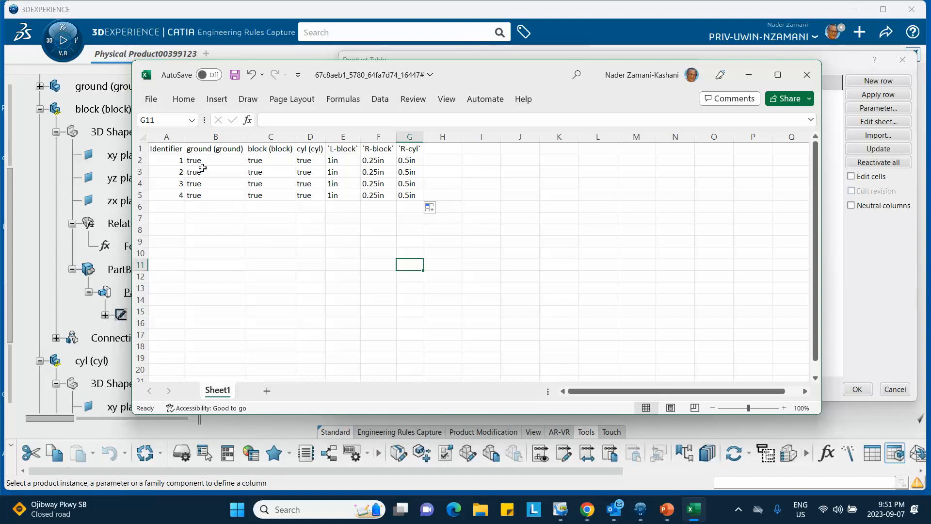
pyautogui.click(262, 186)
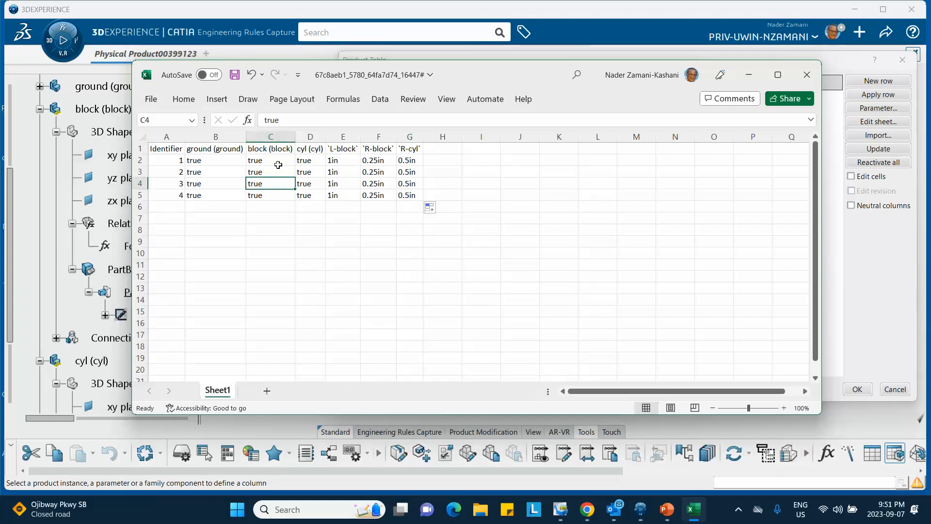
pyautogui.moveTo(283, 120); pyautogui.dragTo(238, 117)
pyautogui.write('false')
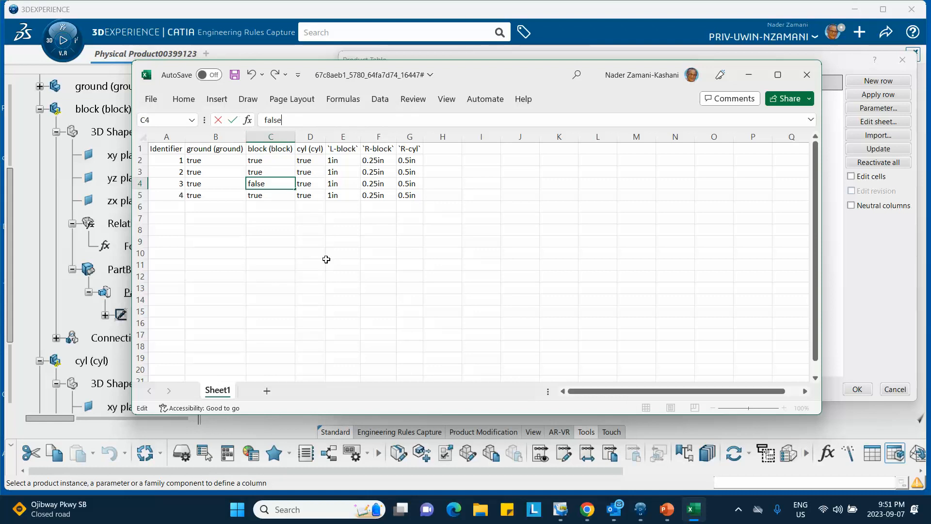
pyautogui.click(281, 255)
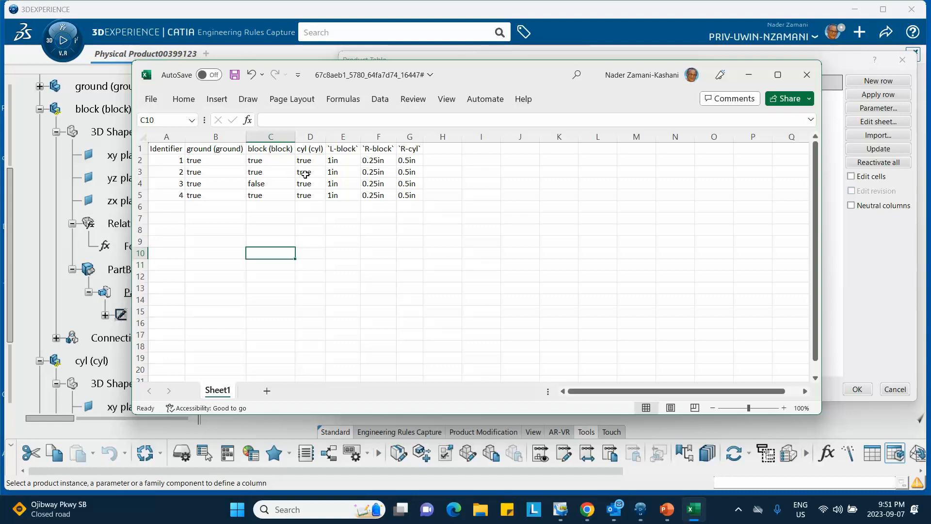
# - Set the cyl value of identifier 4 to false
pyautogui.click(254, 197)
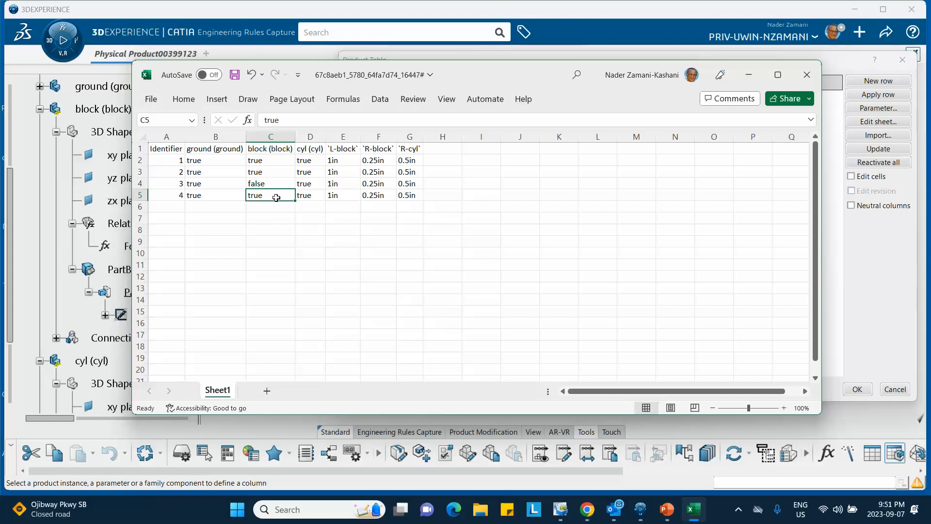
pyautogui.click(312, 197)
pyautogui.moveTo(304, 123); pyautogui.dragTo(243, 114)
pyautogui.write('c')
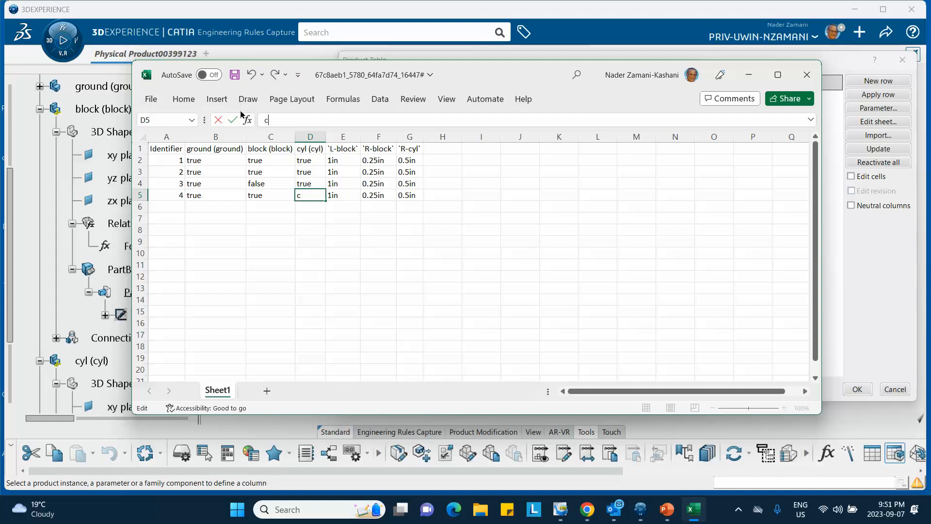
pyautogui.press('BackSpace')
pyautogui.click(362, 279)
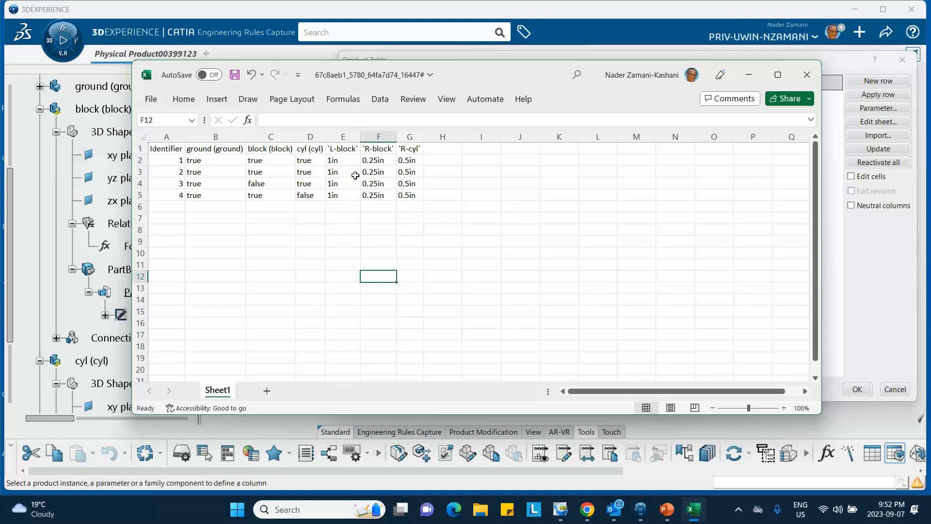
# - Change the L-block value of identifier 2 to 0.5
pyautogui.click(338, 173)
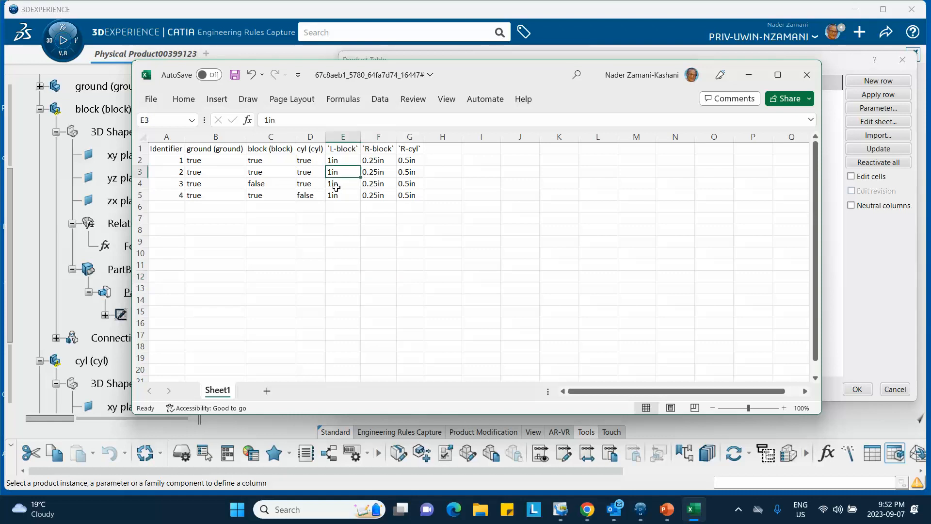
pyautogui.moveTo(275, 120); pyautogui.dragTo(257, 122)
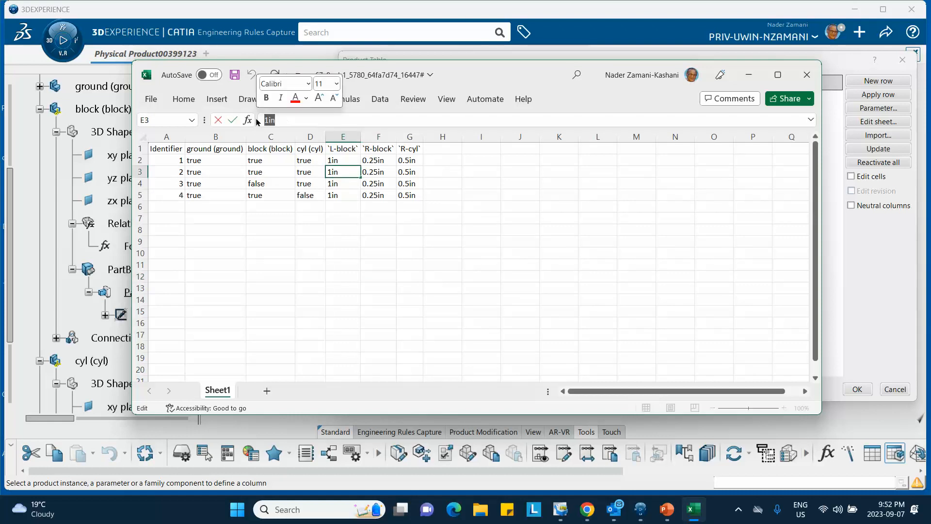
pyautogui.write('0.5')
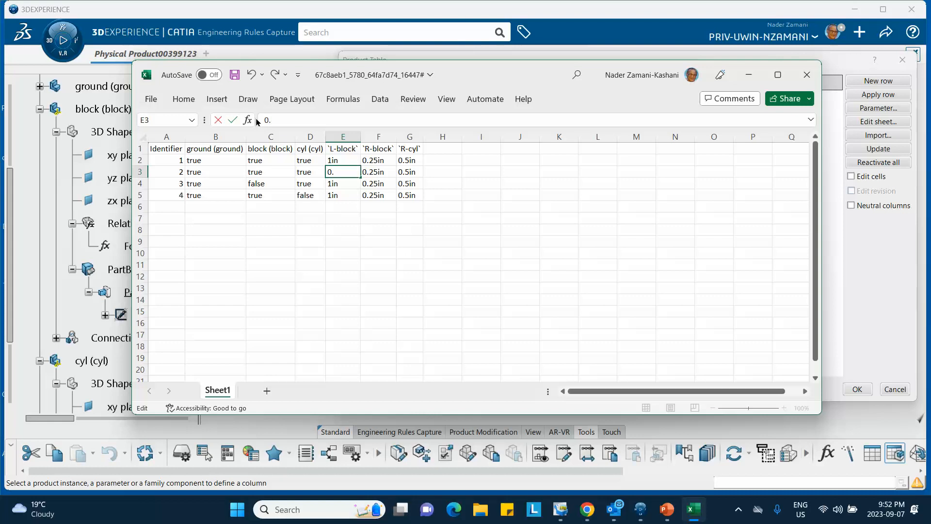
# - Change the R-block value of identifier 2 to 0.1, using a decimal point rather than a comma
pyautogui.click(371, 176)
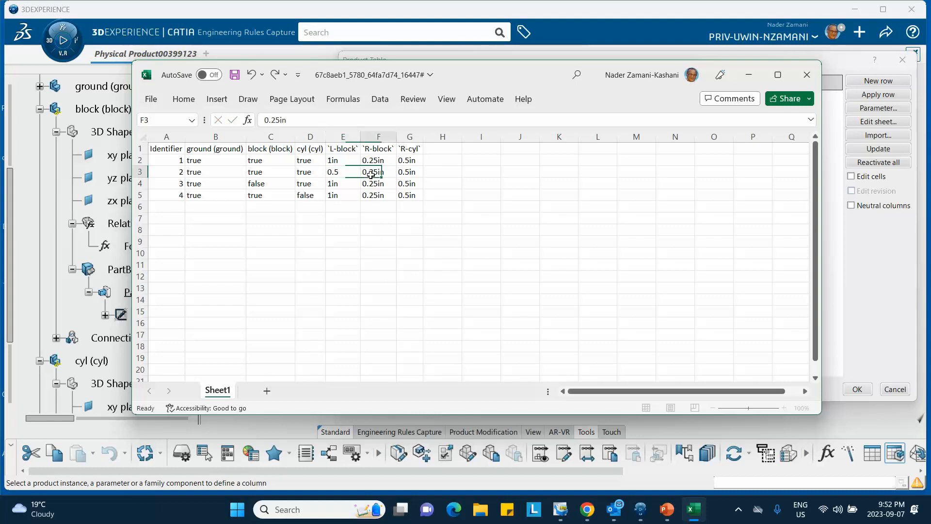
pyautogui.doubleClick(310, 121)
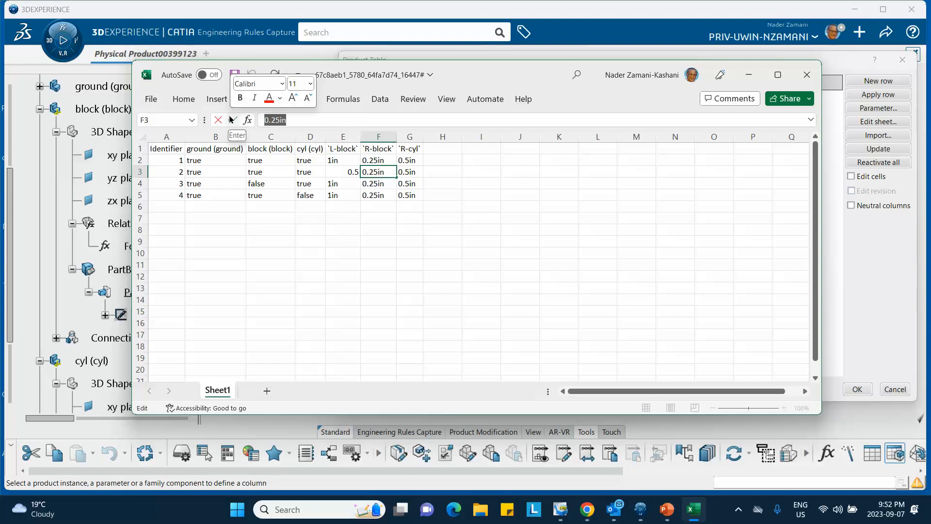
pyautogui.write(',1')
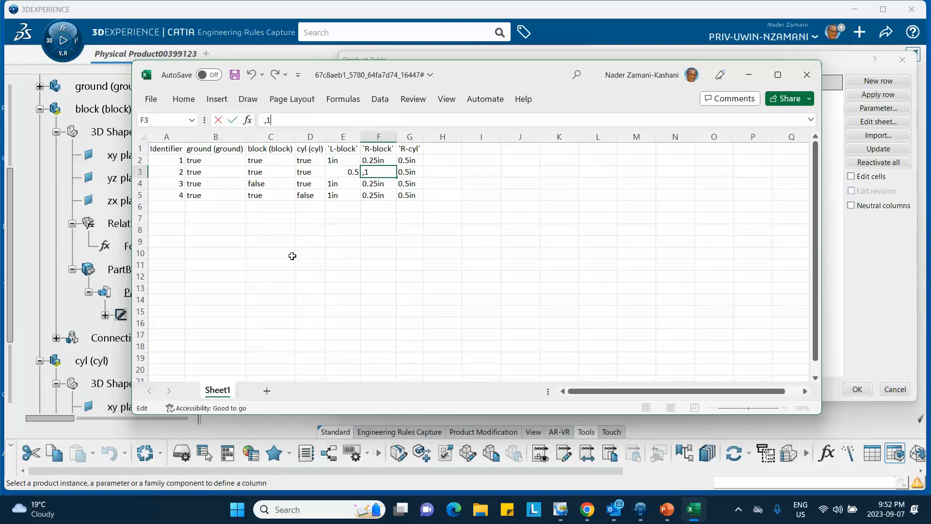
pyautogui.click(343, 276)
pyautogui.click(383, 173)
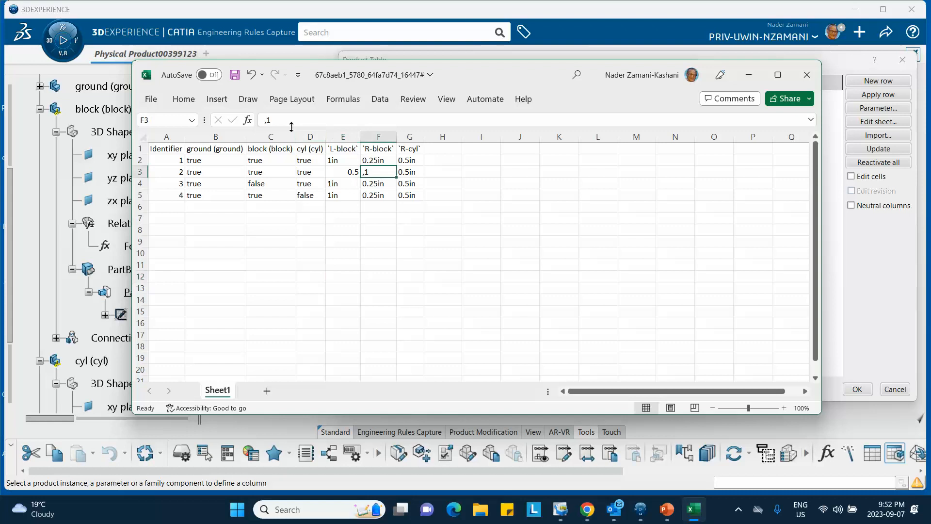
pyautogui.doubleClick(266, 121)
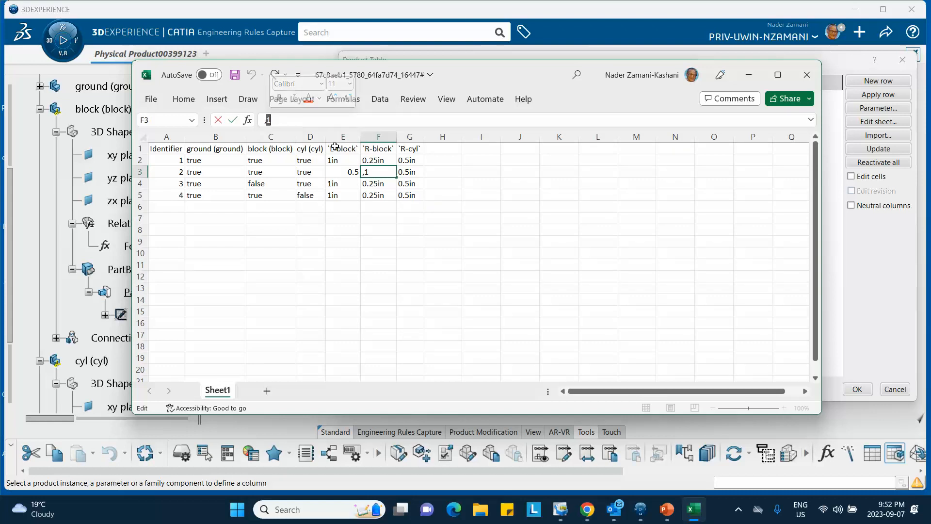
pyautogui.press('BackSpace')
pyautogui.press('BackSpace')
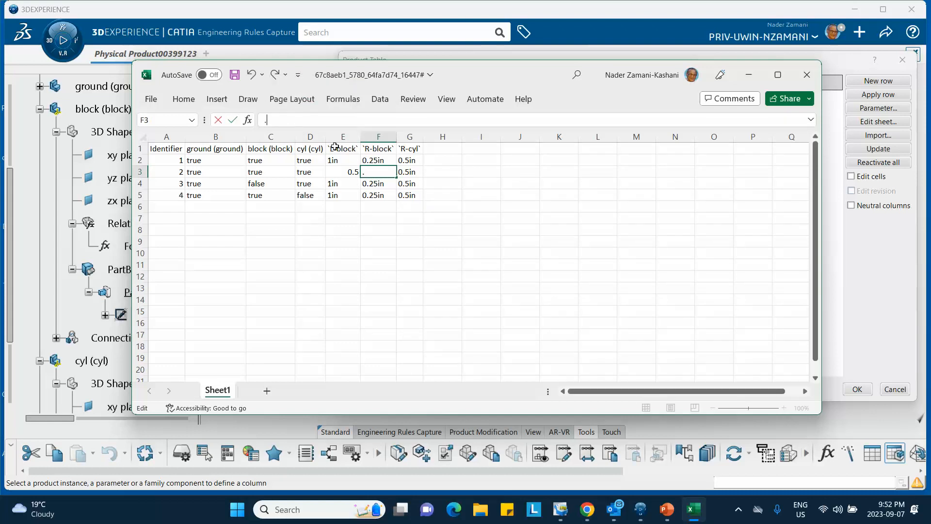
pyautogui.write('.1')
# - Change the R-cyl value of identifier 2 to 0.1
pyautogui.click(410, 173)
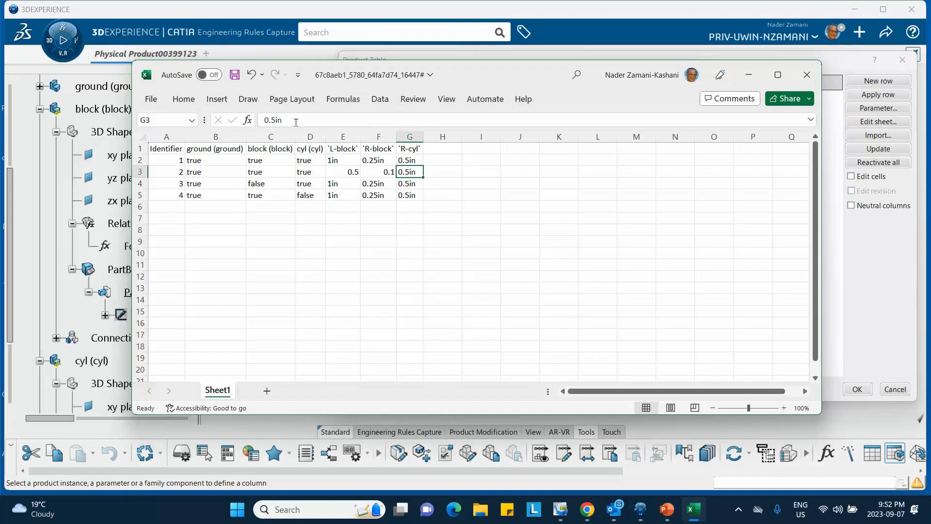
pyautogui.moveTo(288, 119); pyautogui.dragTo(218, 119)
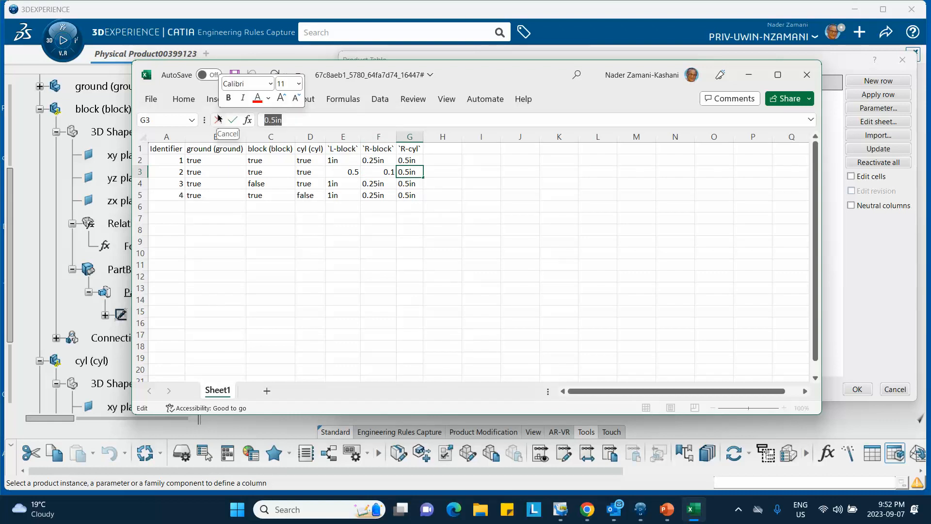
pyautogui.write('.1')
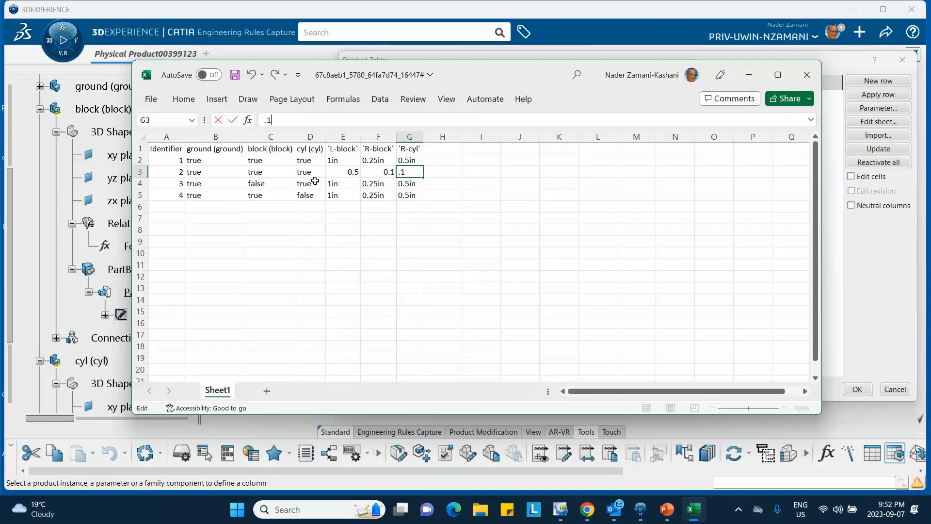
pyautogui.click(365, 230)
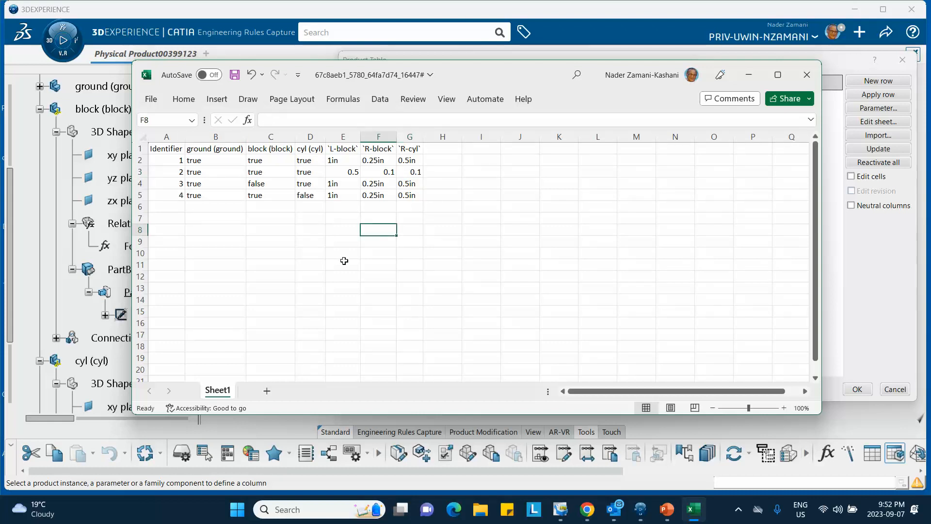
pyautogui.click(279, 254)
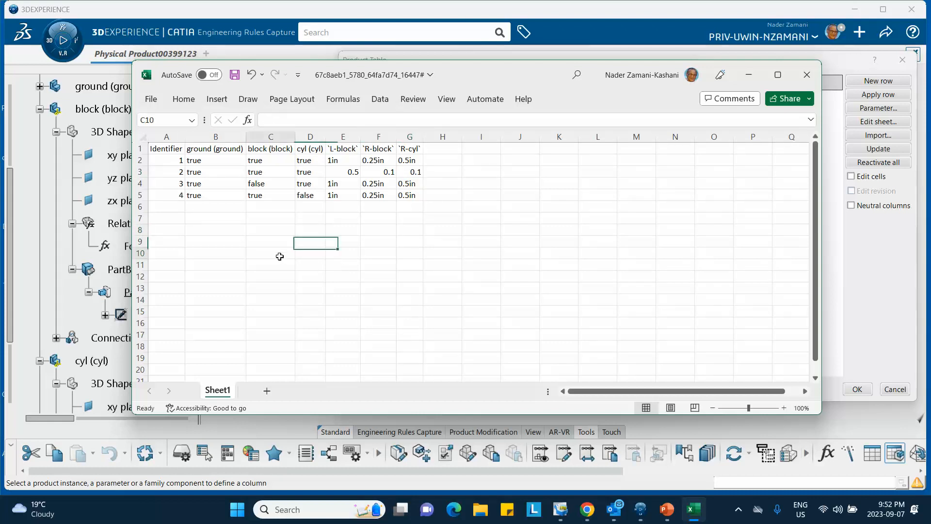
# - Append the inch unit to identifier 2's parameters: L-block 0.5in, R-block 0.1in and R-cyl 0.1in
pyautogui.click(344, 173)
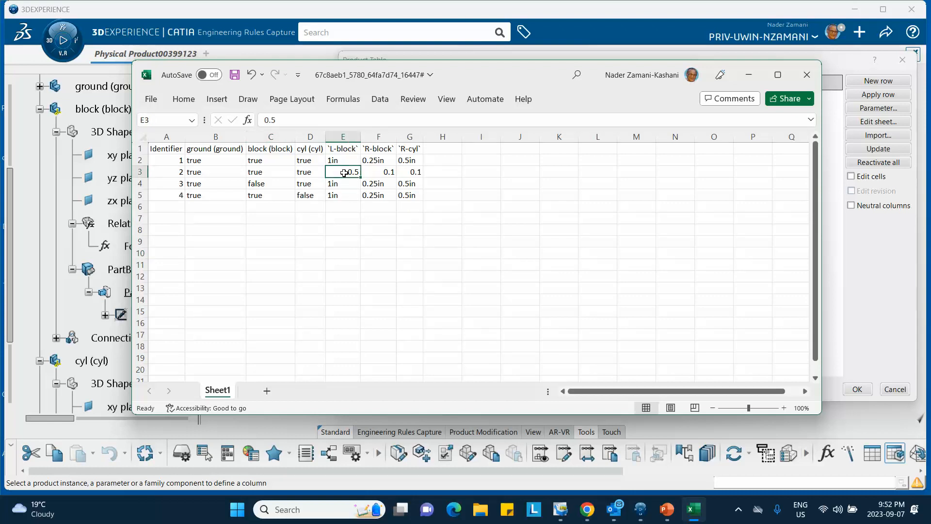
pyautogui.click(288, 119)
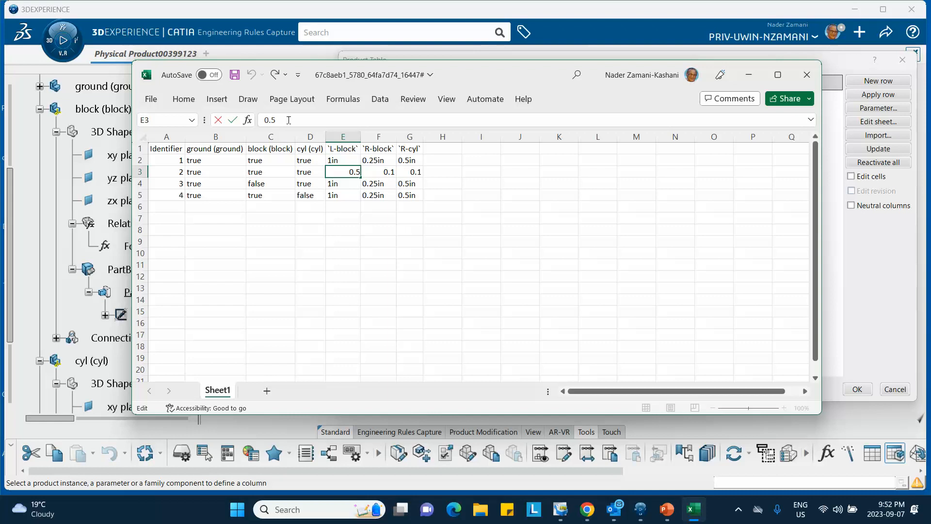
pyautogui.write('in')
pyautogui.click(388, 172)
pyautogui.click(281, 120)
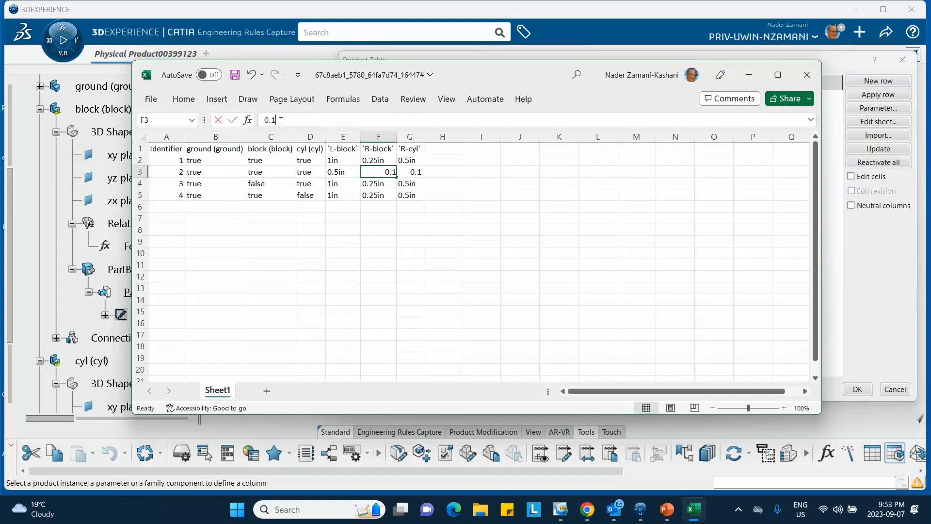
pyautogui.write('in')
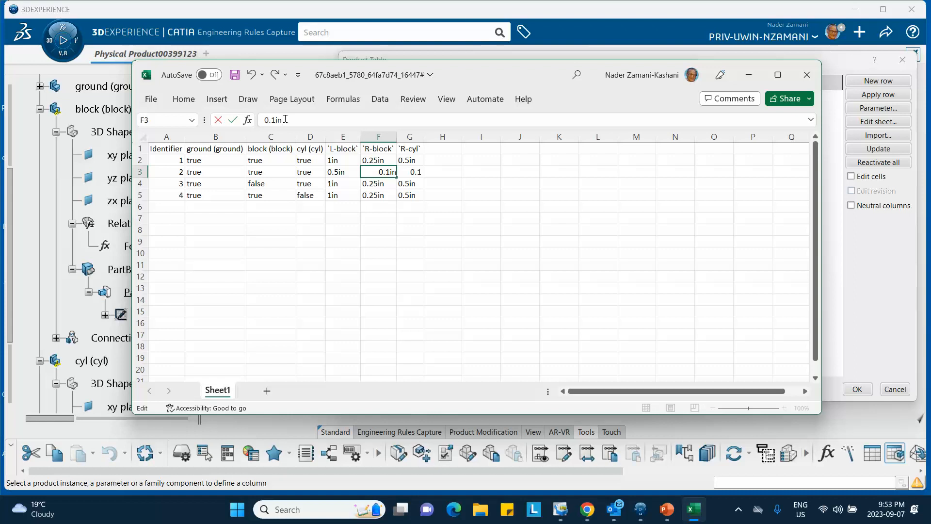
pyautogui.click(311, 224)
pyautogui.click(411, 172)
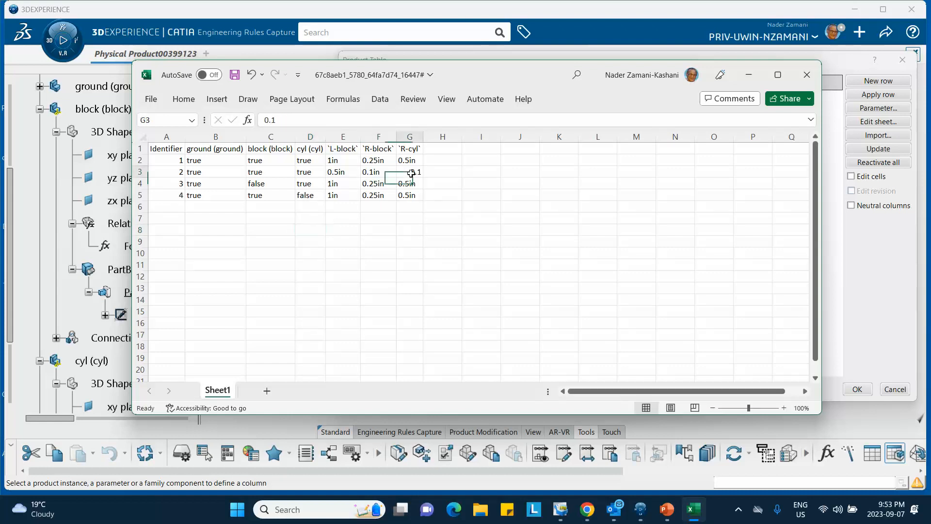
pyautogui.click(276, 119)
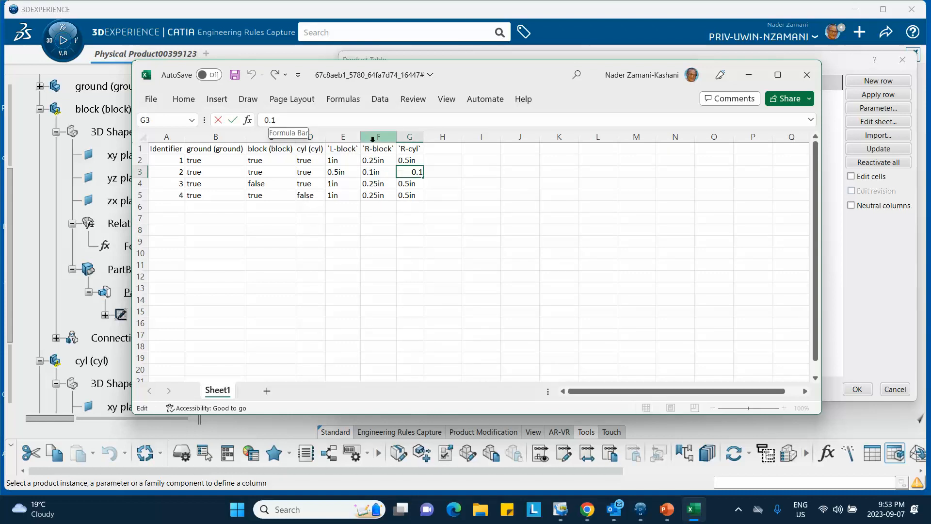
pyautogui.write('in')
pyautogui.click(338, 298)
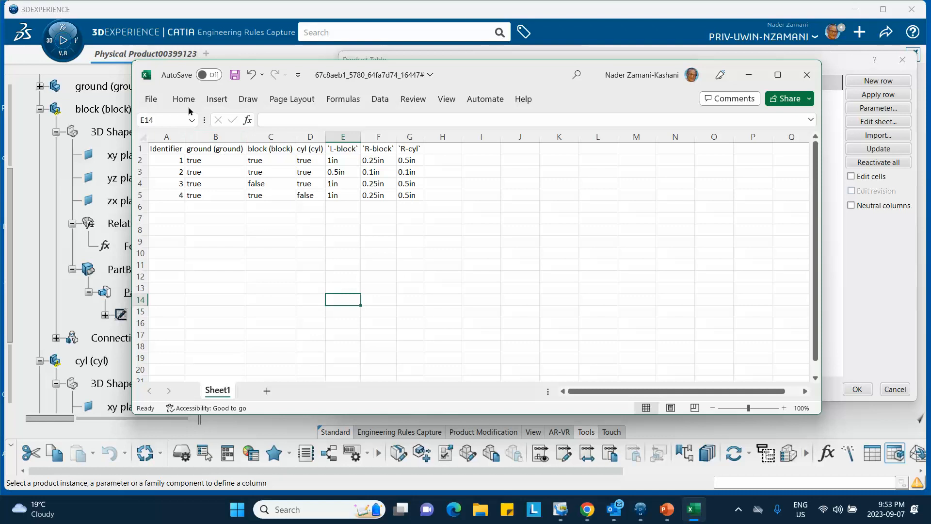
# - Save and close the Excel sheet, and narrow and move the Product Table dialog clear of the assembly
pyautogui.click(234, 75)
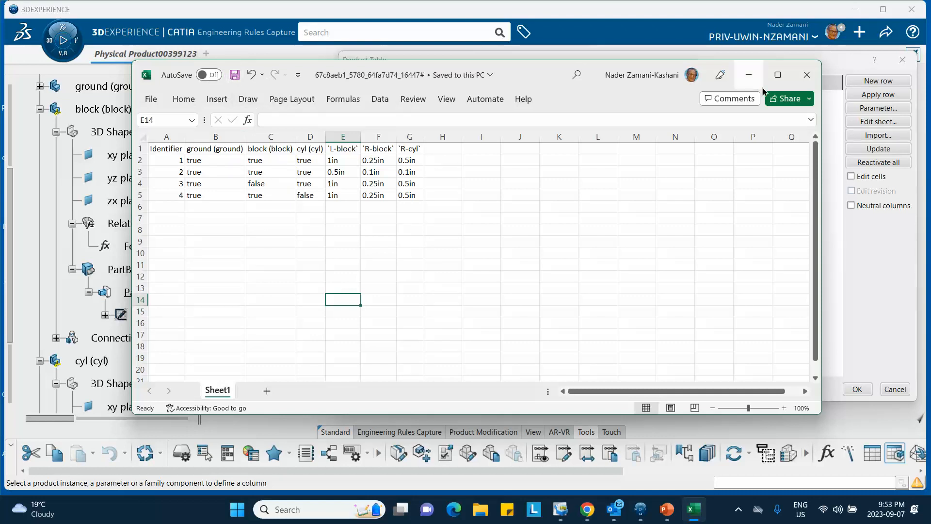
pyautogui.click(807, 75)
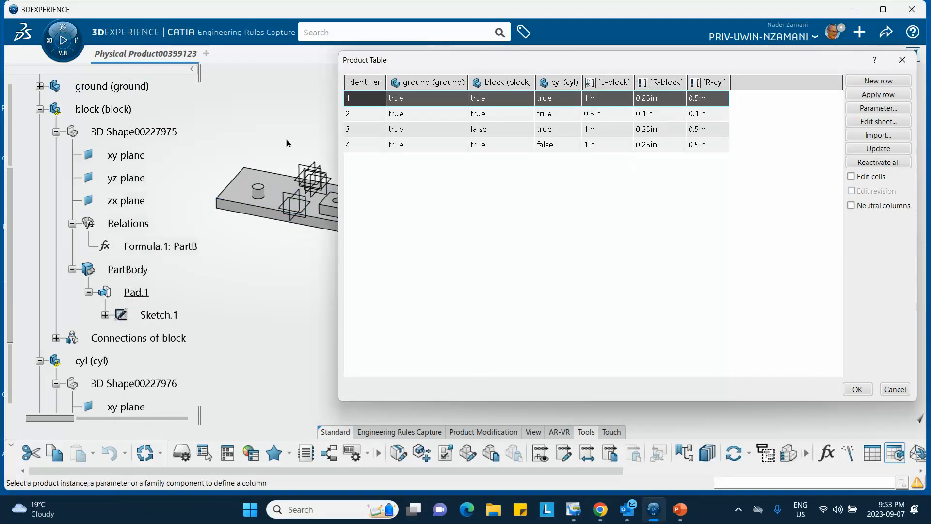
pyautogui.moveTo(542, 59); pyautogui.dragTo(515, 79)
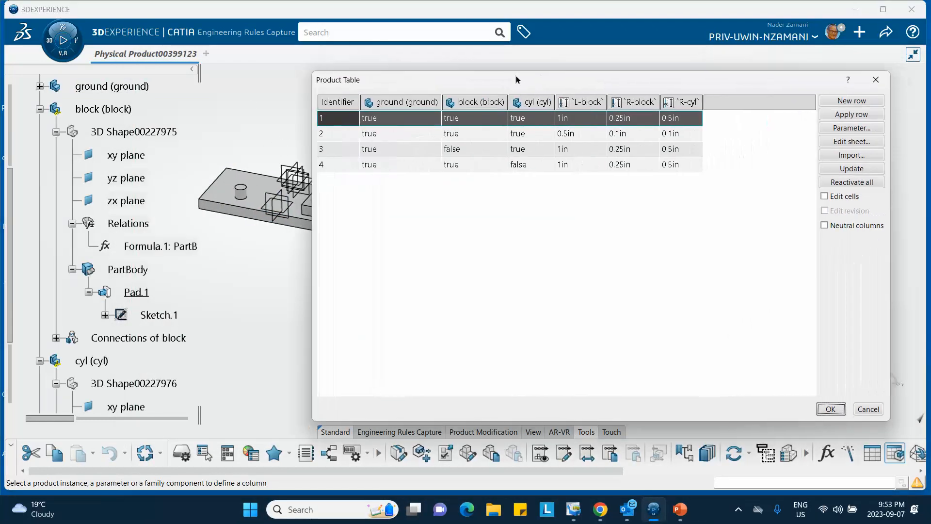
pyautogui.moveTo(889, 110); pyautogui.dragTo(790, 110)
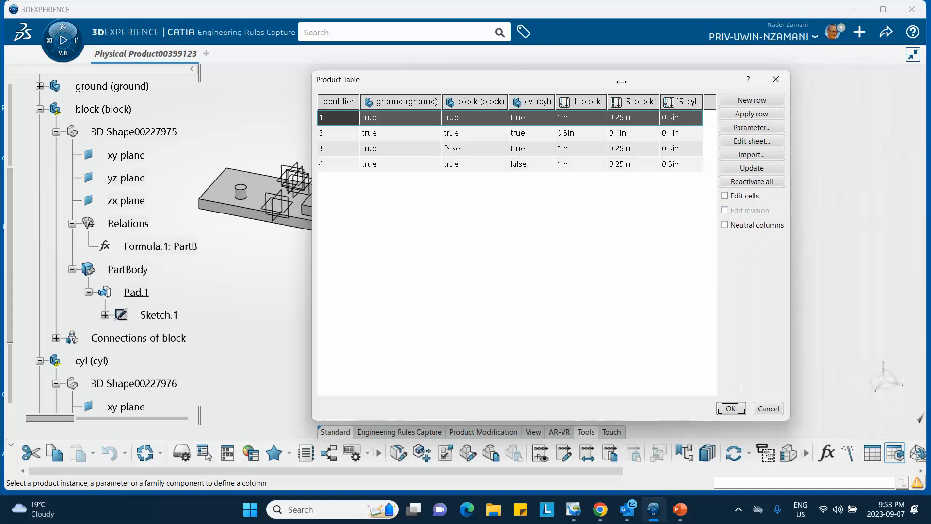
pyautogui.moveTo(601, 86); pyautogui.dragTo(717, 77)
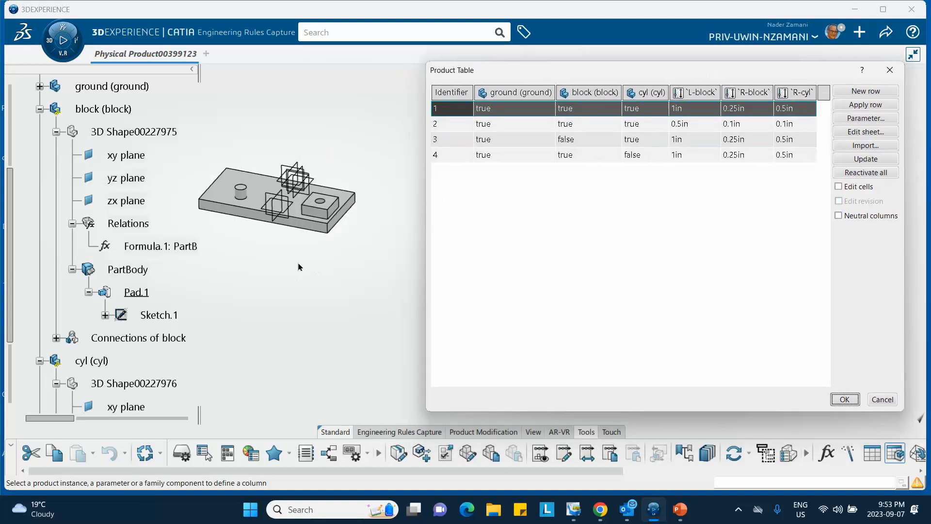
pyautogui.moveTo(320, 286); pyautogui.dragTo(353, 251, button='middle')
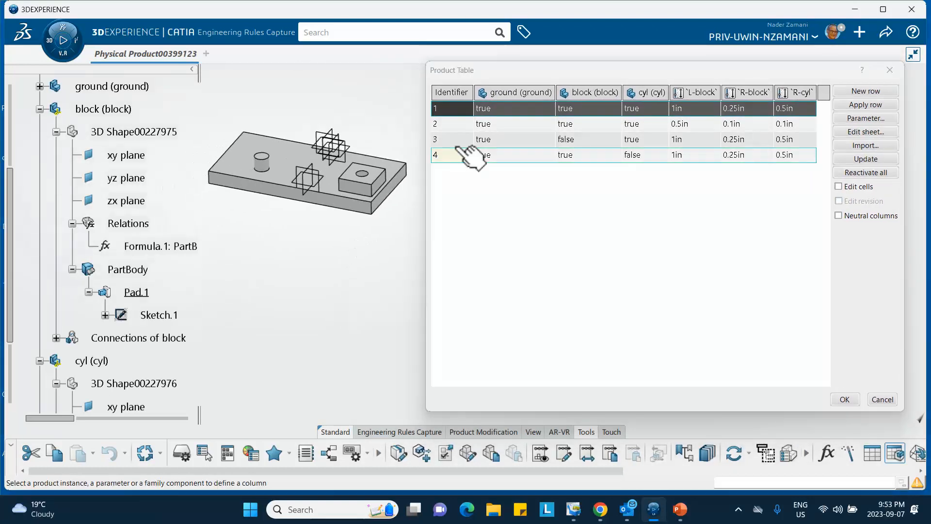
# - Apply the identifier 1 configuration from the product table to the assembly and update it
pyautogui.click(490, 141)
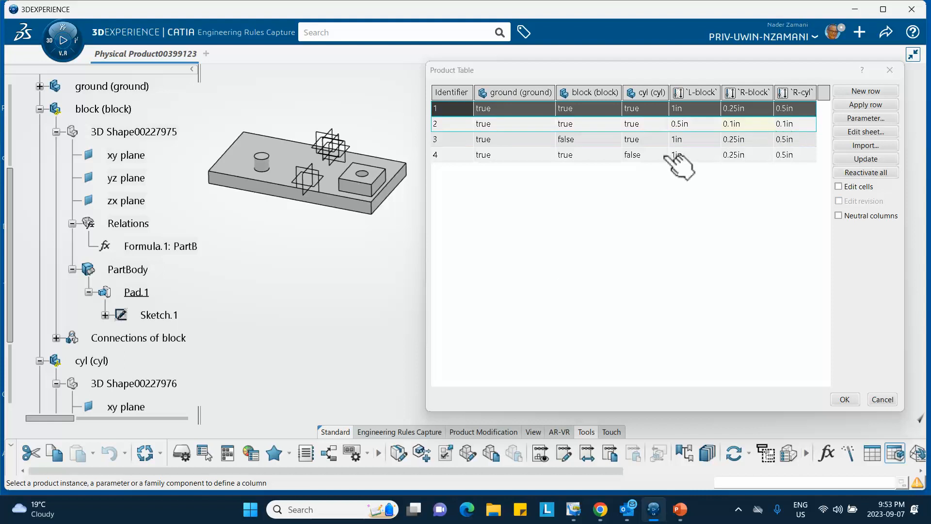
pyautogui.click(485, 124)
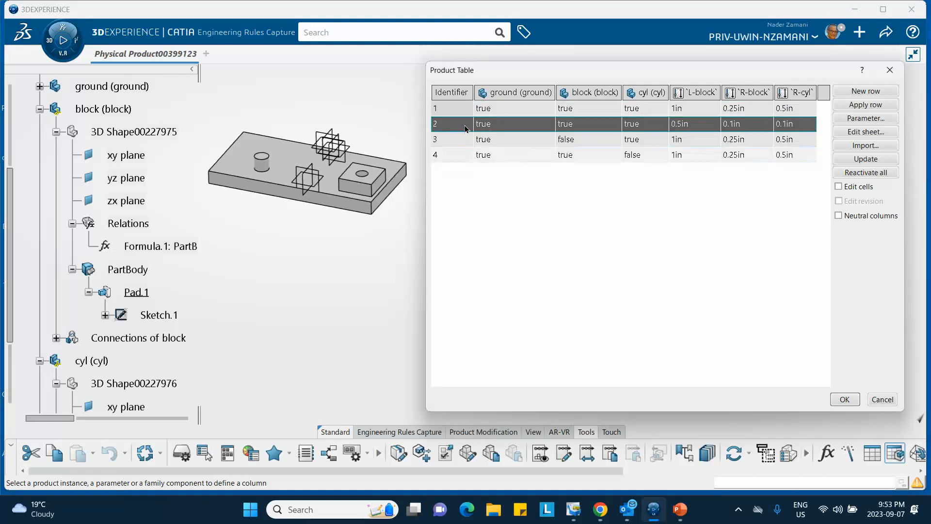
pyautogui.click(499, 111)
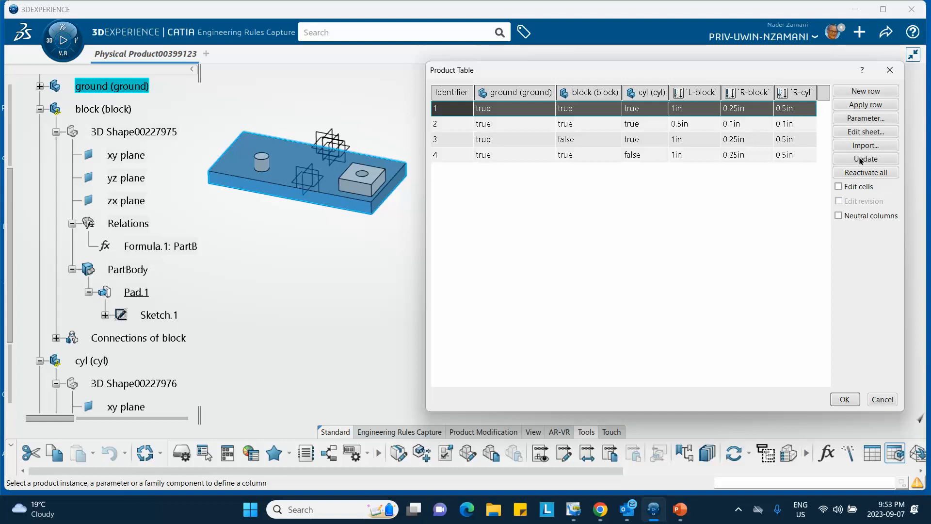
pyautogui.click(854, 110)
pyautogui.click(857, 160)
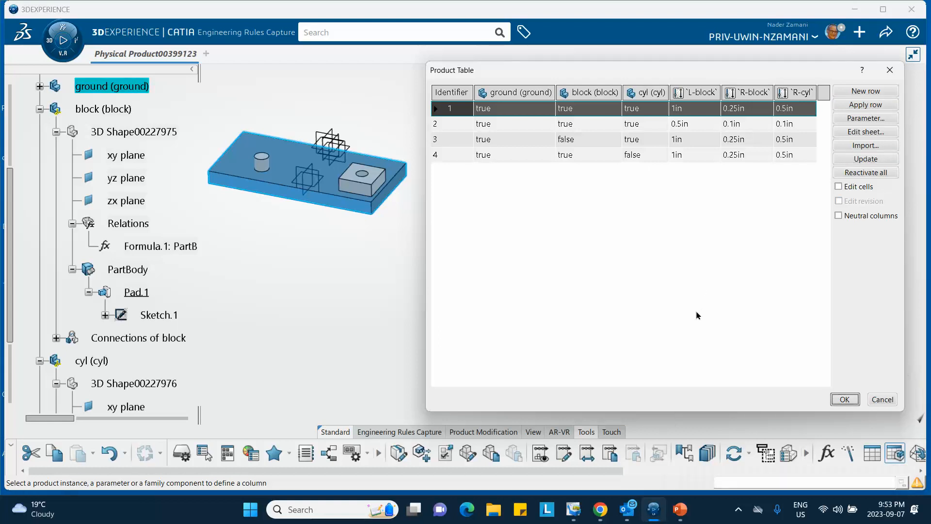
pyautogui.click(856, 400)
# - Apply the identifier 2 configuration to the assembly and update it
pyautogui.click(447, 124)
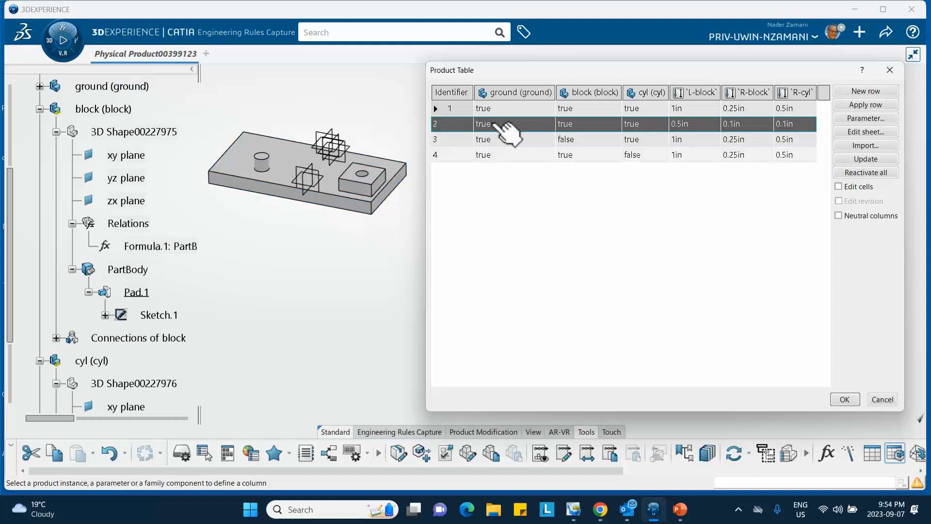
pyautogui.click(860, 105)
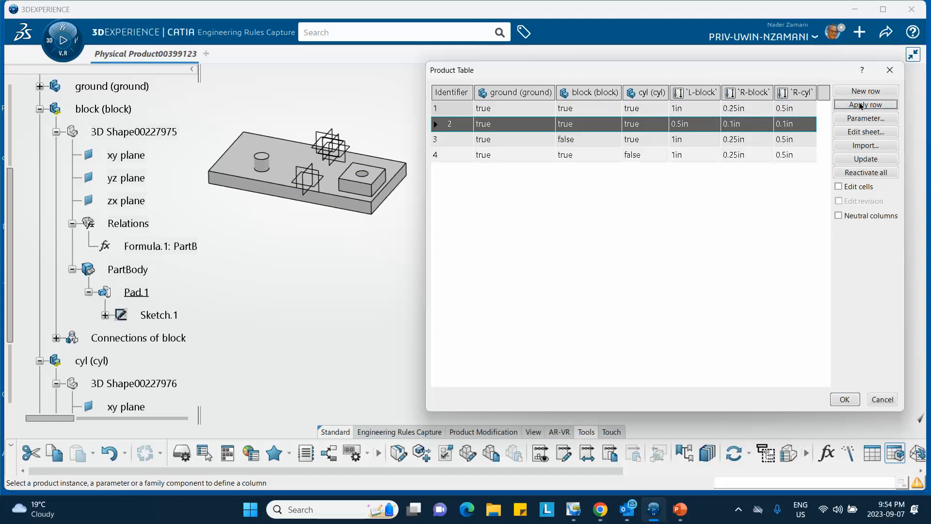
pyautogui.click(853, 159)
pyautogui.moveTo(343, 245); pyautogui.dragTo(339, 218, button='middle')
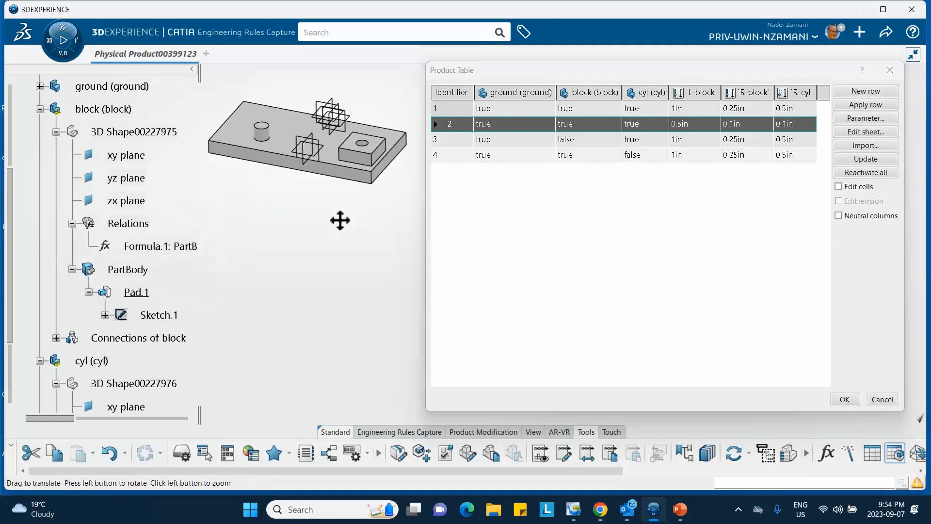
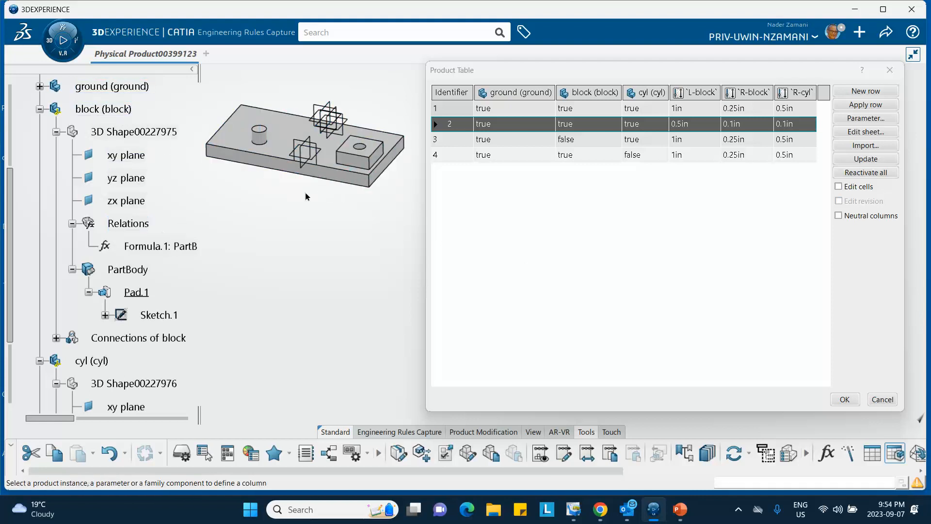
# - Accept the product table and open the Formulas dialog
pyautogui.click(844, 399)
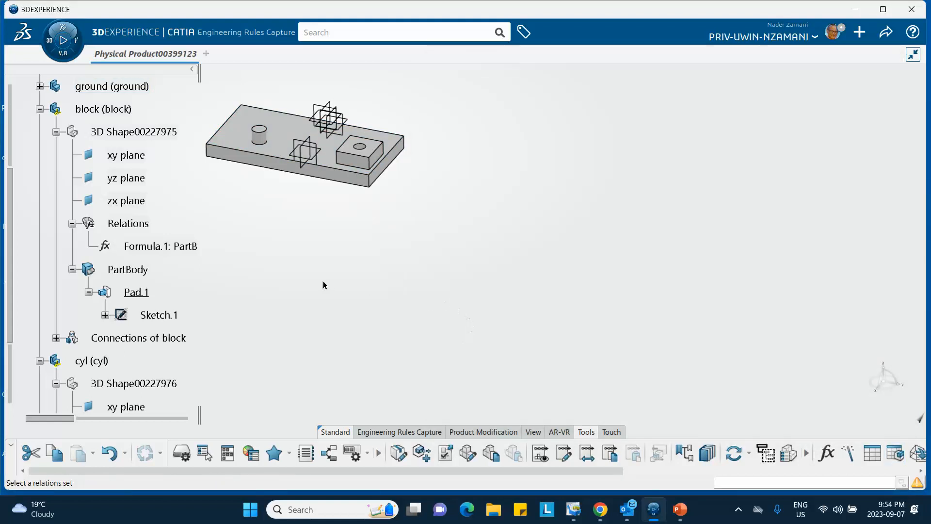
pyautogui.moveTo(324, 285); pyautogui.dragTo(329, 280, button='middle')
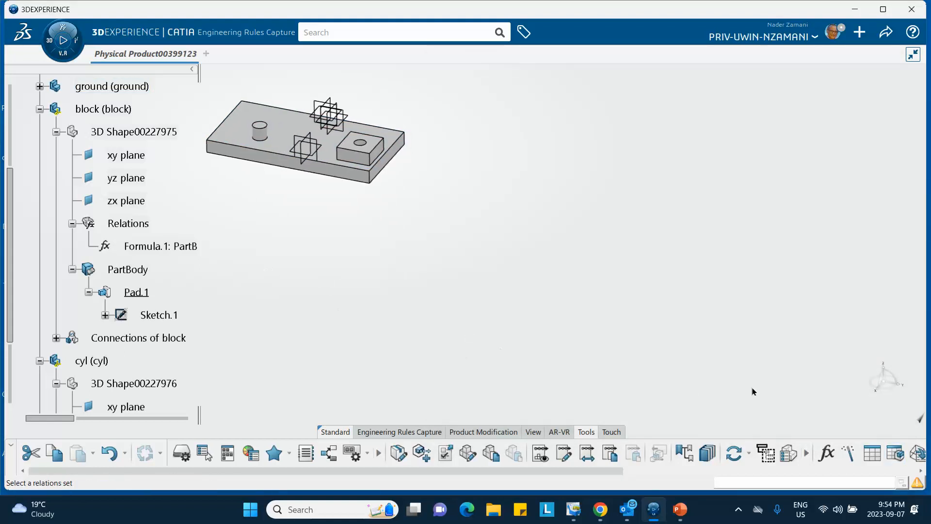
pyautogui.click(827, 453)
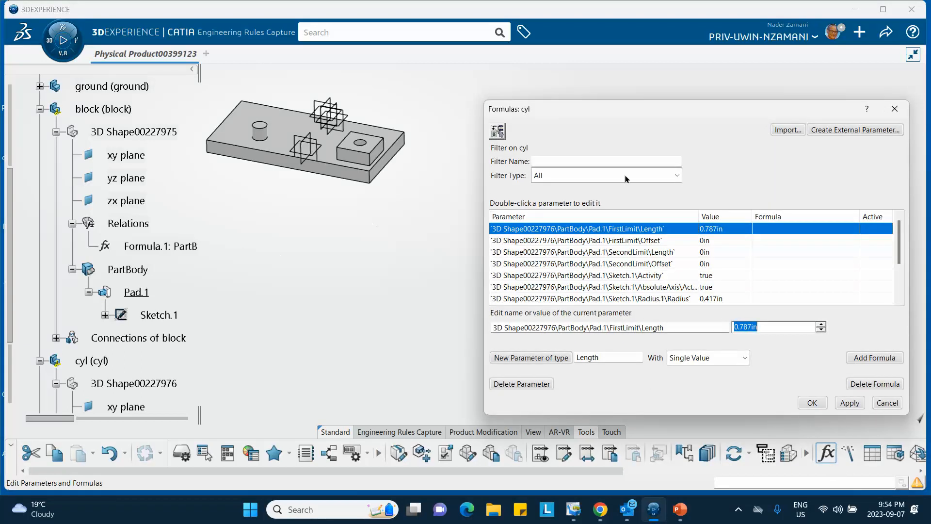
pyautogui.click(605, 175)
pyautogui.click(601, 199)
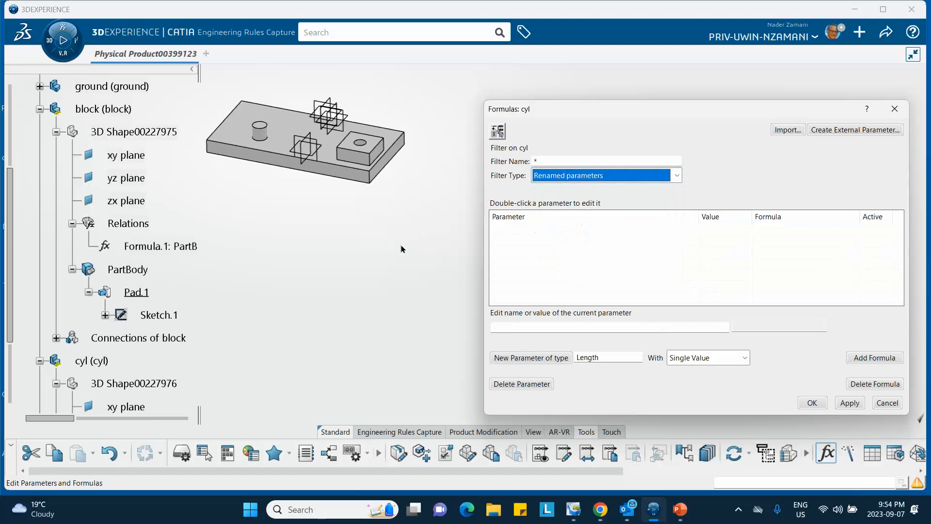
pyautogui.click(565, 175)
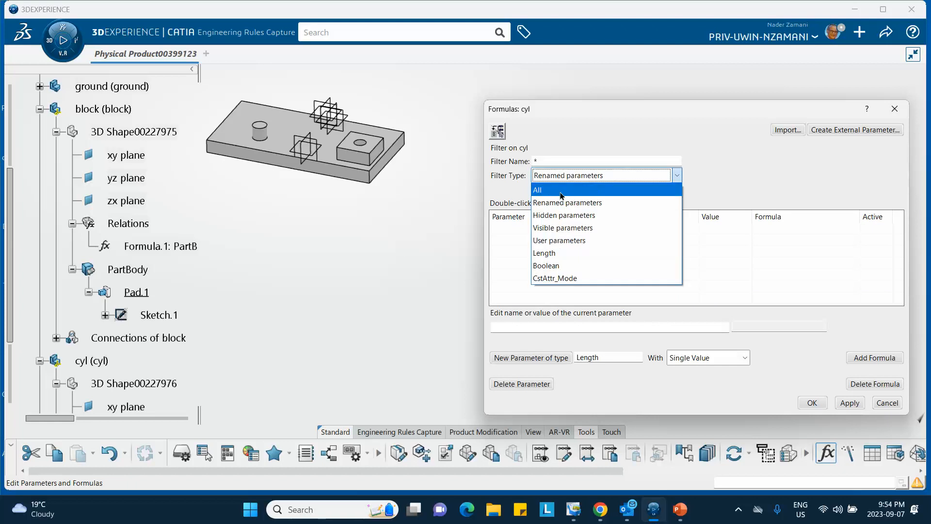
pyautogui.click(560, 190)
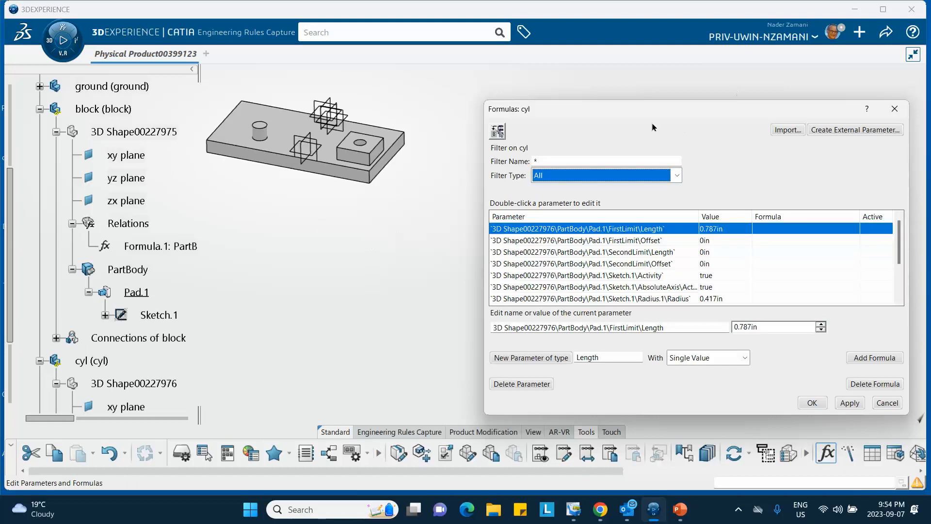
# - Show the top-level product's parameters and start a formula for the block sketch's Length.7 dimension
pyautogui.scroll(3, 158, 146)
pyautogui.click(138, 91)
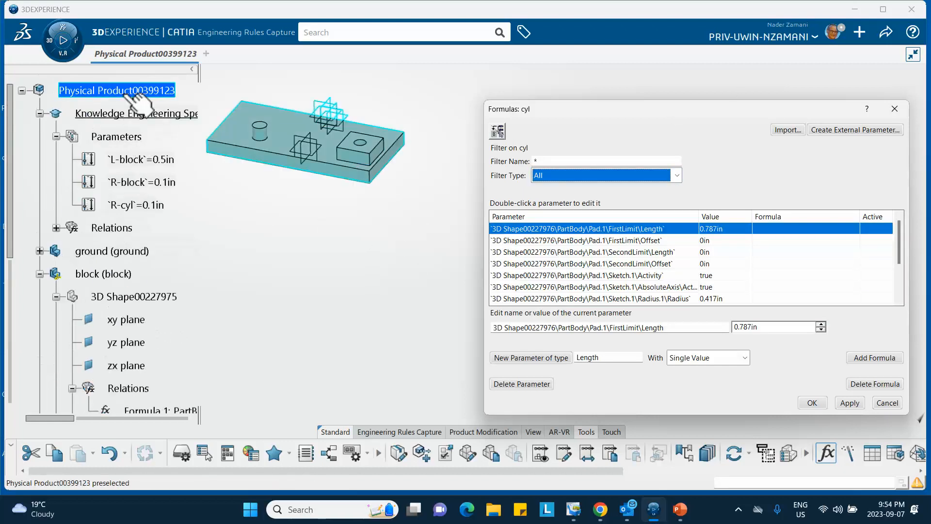
pyautogui.moveTo(293, 228); pyautogui.dragTo(301, 170, button='middle')
pyautogui.moveTo(265, 216); pyautogui.dragTo(421, 316, button='middle')
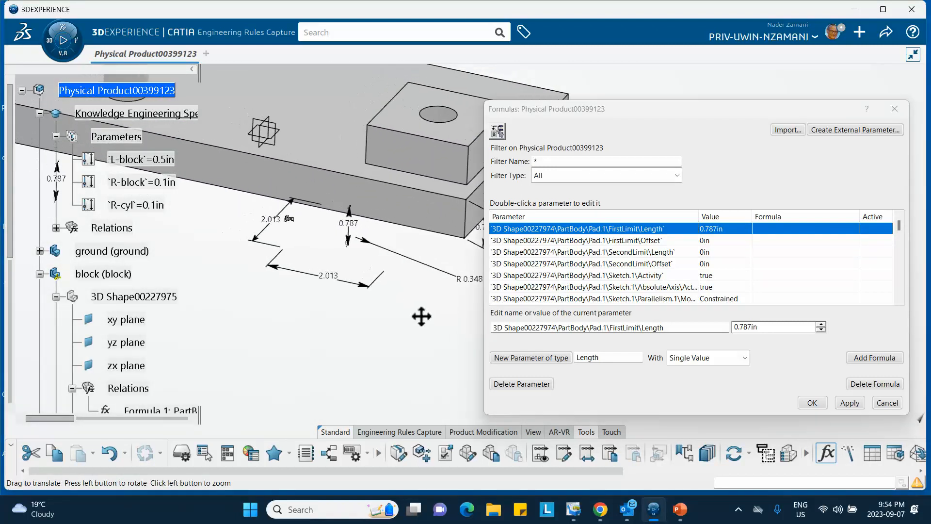
pyautogui.click(342, 282)
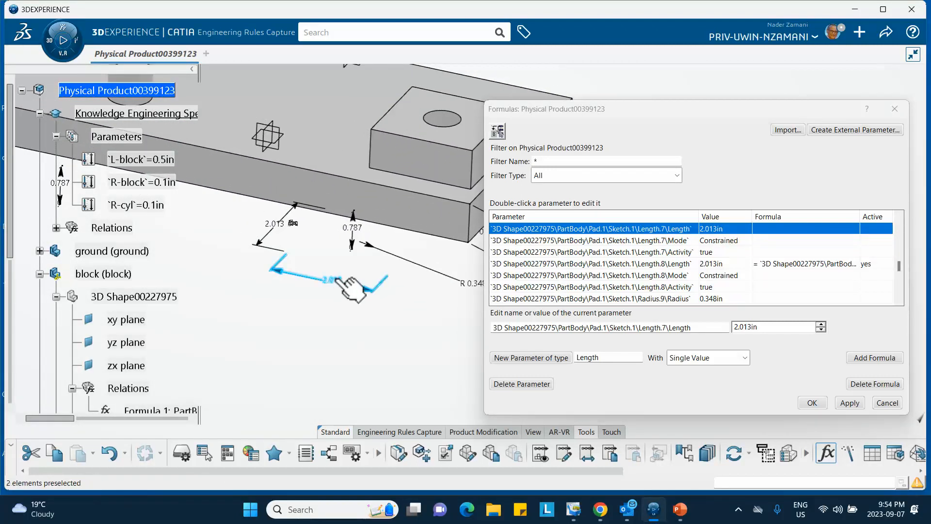
pyautogui.click(861, 359)
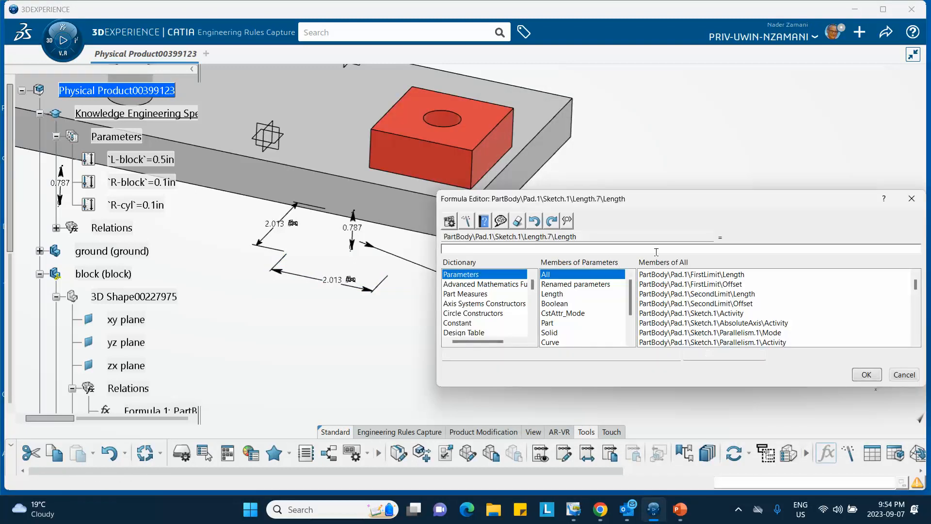
# - Look through the renamed and full parameter lists in the Formula Editor for the product-level L-block parameter
pyautogui.click(553, 286)
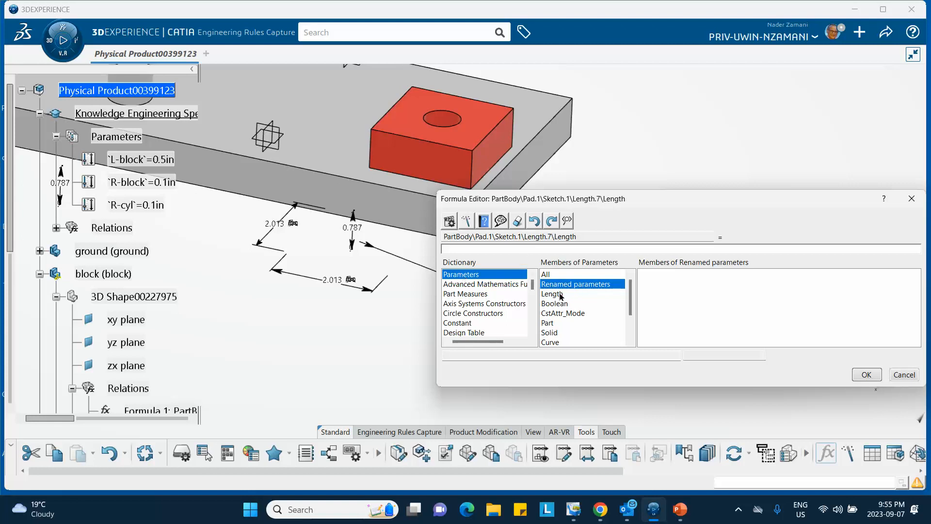
pyautogui.click(561, 275)
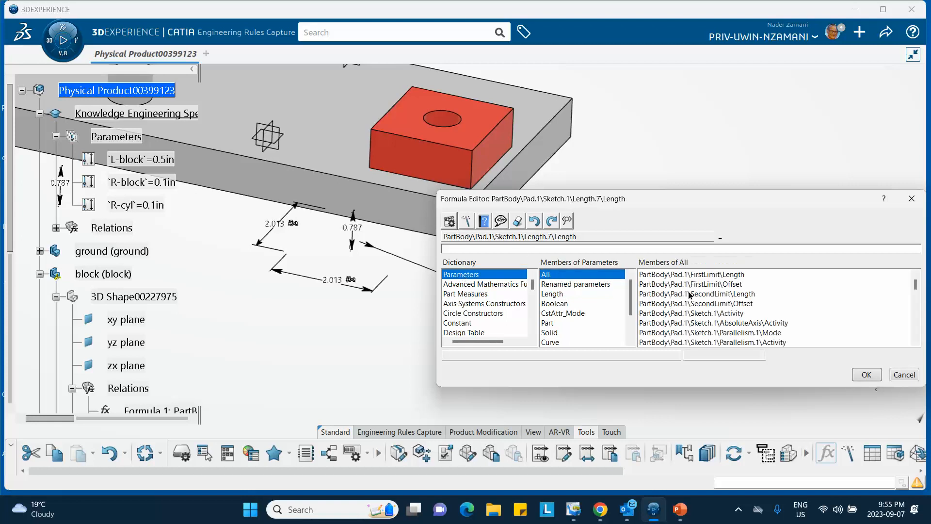
pyautogui.scroll(-10, 690, 295)
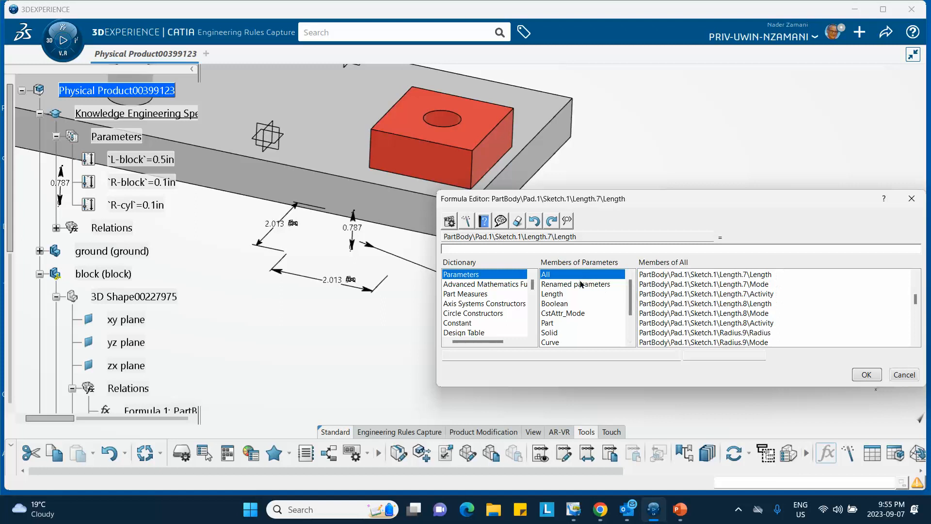
pyautogui.scroll(-6, 668, 293)
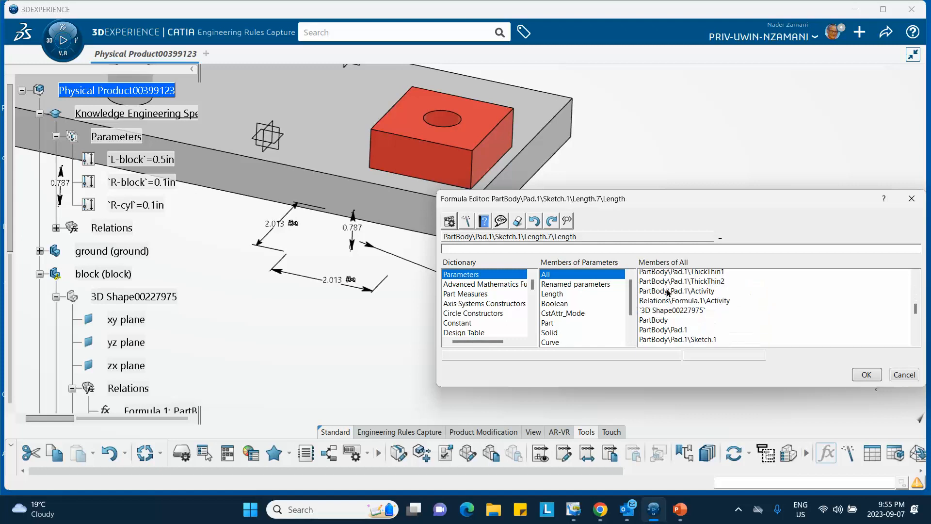
pyautogui.scroll(1, 666, 297)
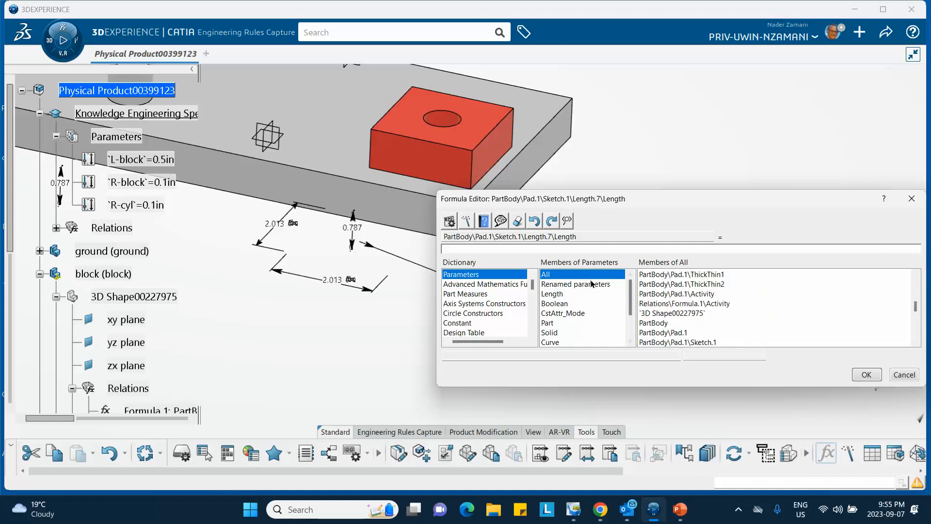
pyautogui.click(566, 274)
pyautogui.scroll(-8, 740, 303)
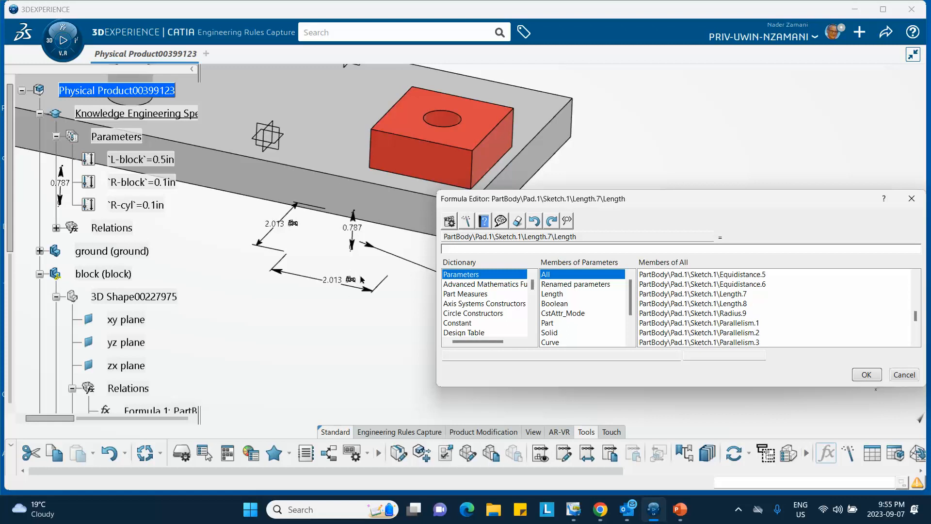
pyautogui.scroll(2, 662, 312)
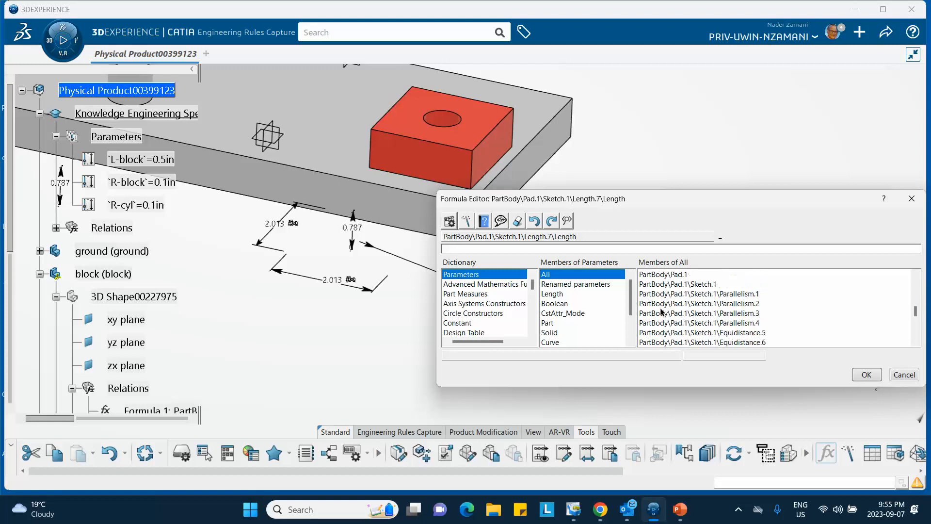
pyautogui.scroll(-3, 686, 303)
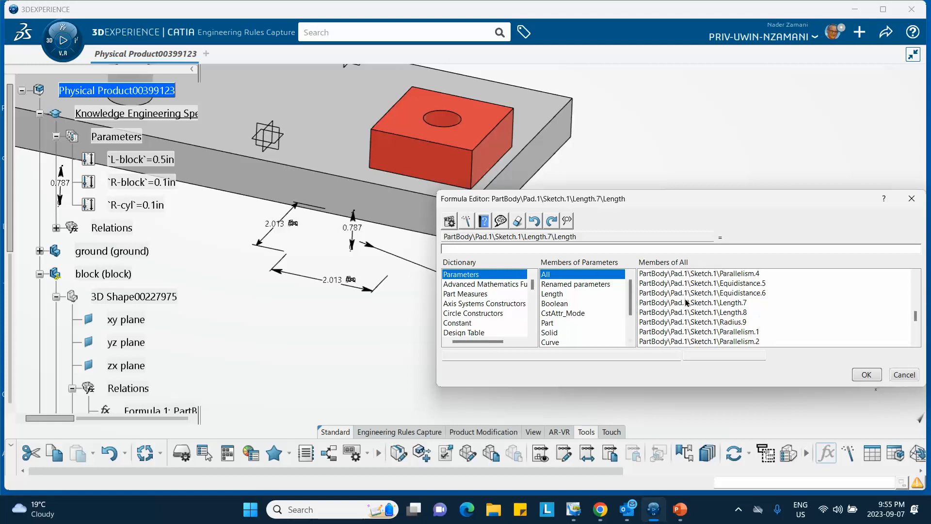
pyautogui.scroll(-2, 679, 312)
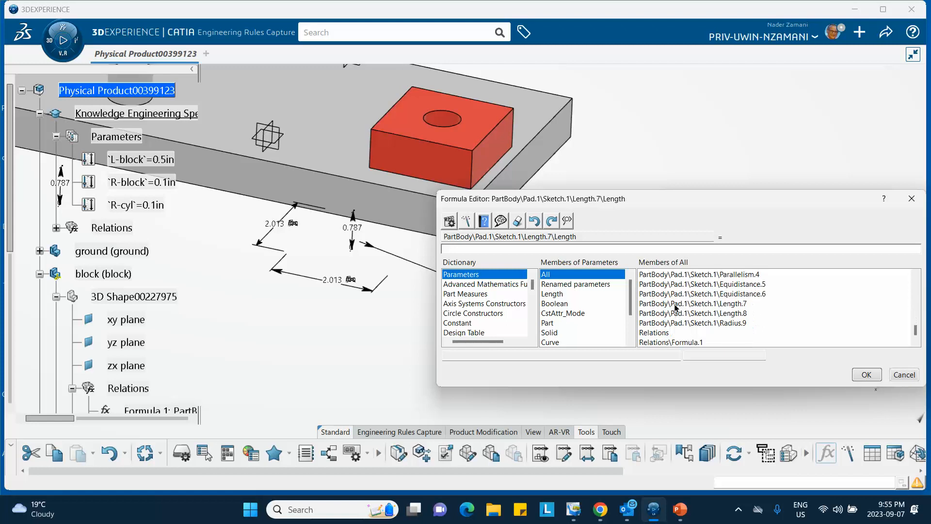
pyautogui.scroll(-1, 683, 300)
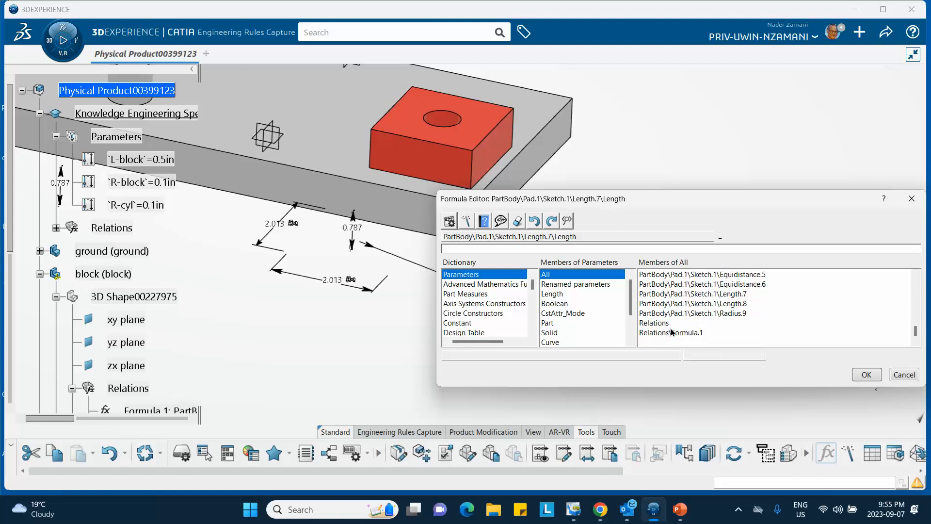
pyautogui.scroll(5, 679, 318)
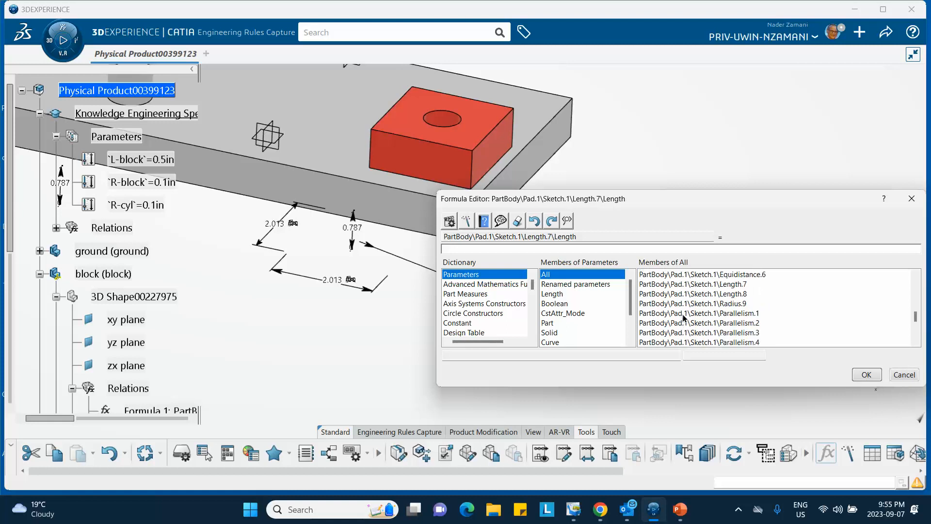
pyautogui.scroll(1, 686, 317)
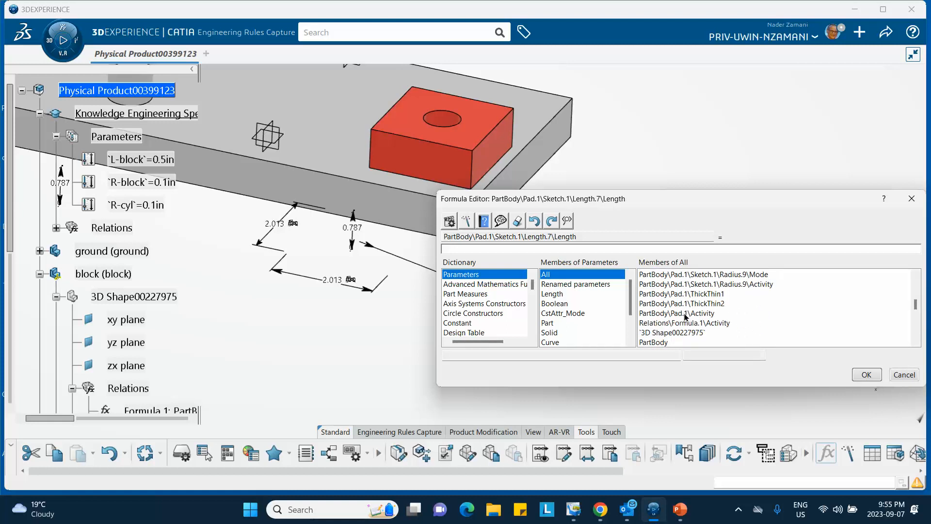
pyautogui.scroll(3, 674, 328)
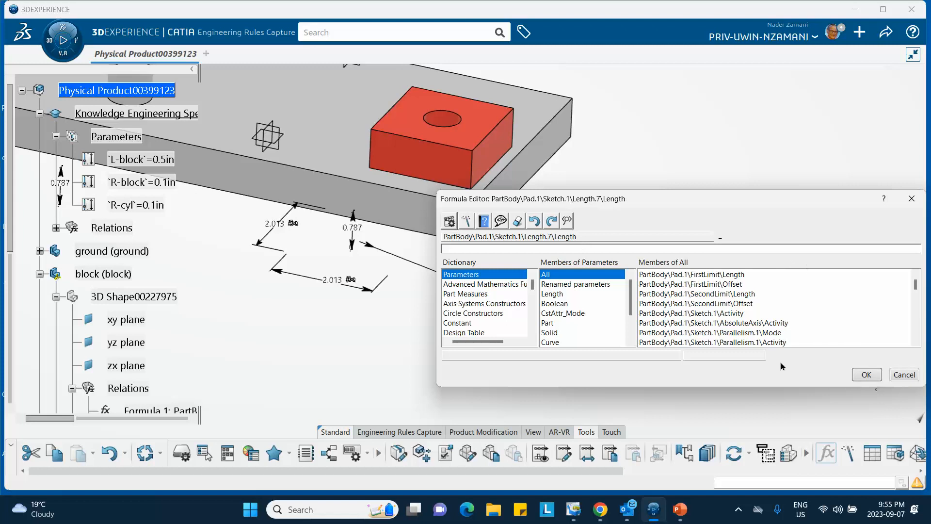
# - Set the formula for the block's Length.7 to the top-level product's renamed parameter L-block and dismiss the report
pyautogui.click(565, 284)
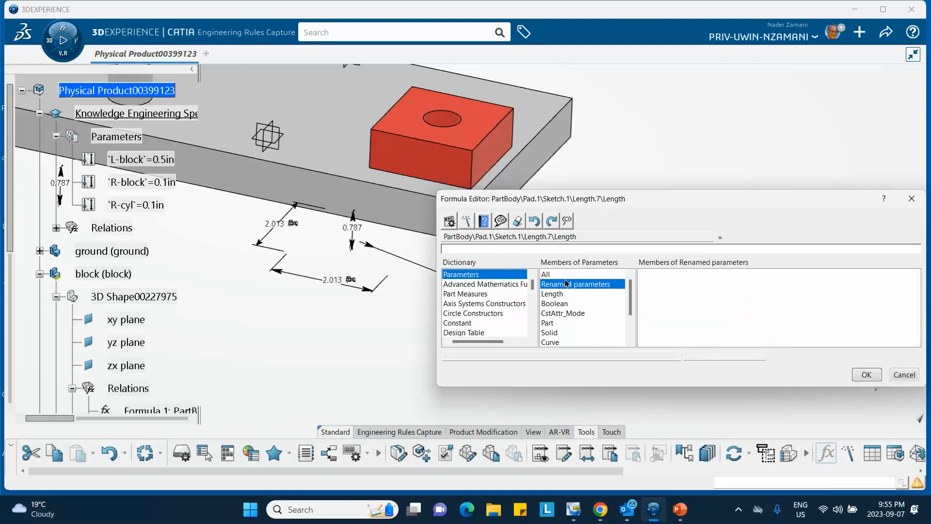
pyautogui.moveTo(118, 90); pyautogui.dragTo(133, 213)
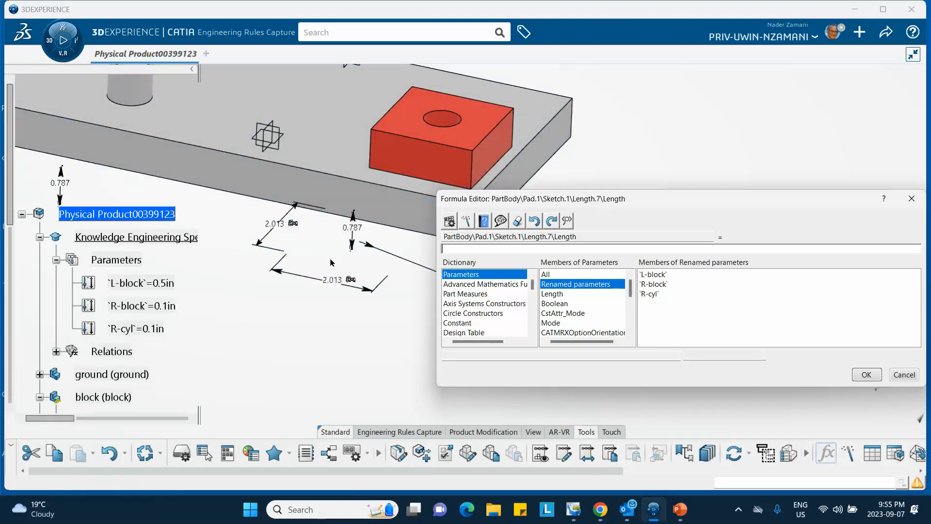
pyautogui.doubleClick(657, 275)
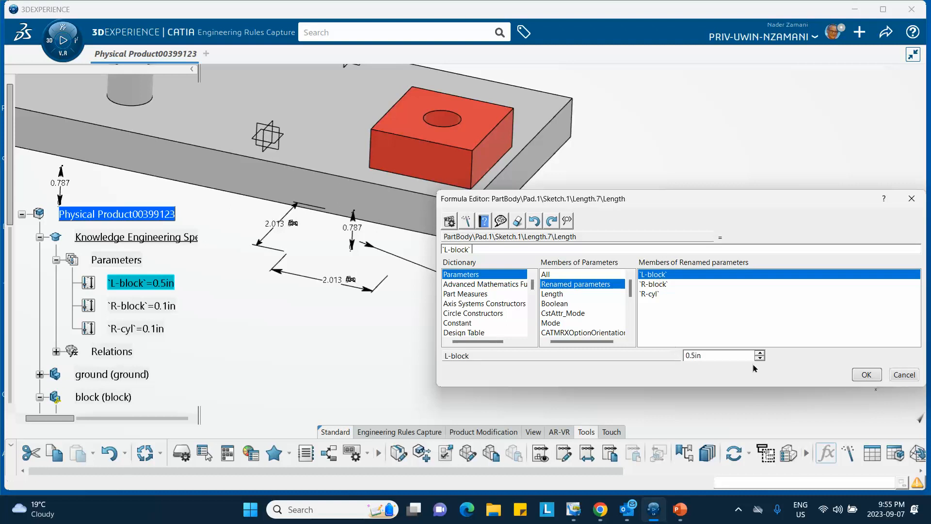
pyautogui.click(862, 374)
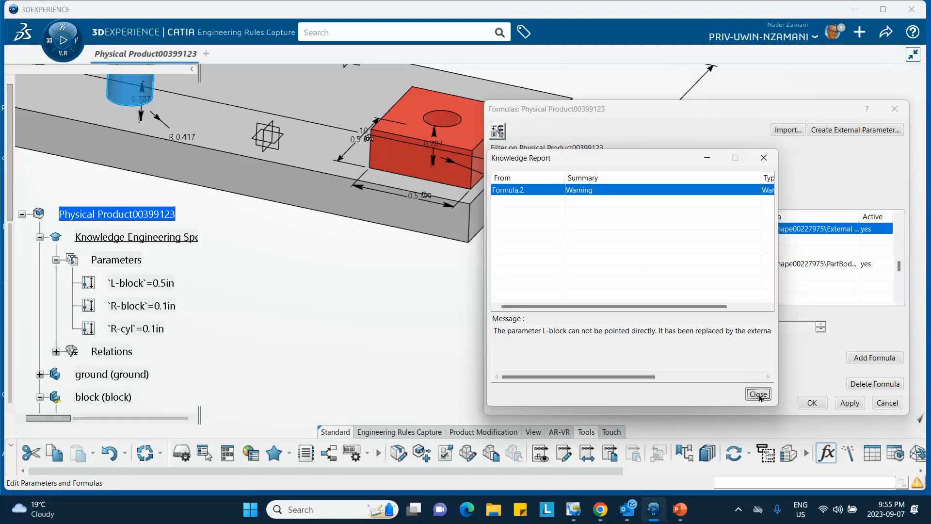
pyautogui.click(758, 394)
# - Add a formula that sets the block's hole radius, Radius.9, equal to the top-level product's R-block parameter
pyautogui.moveTo(373, 297); pyautogui.dragTo(425, 276, button='middle')
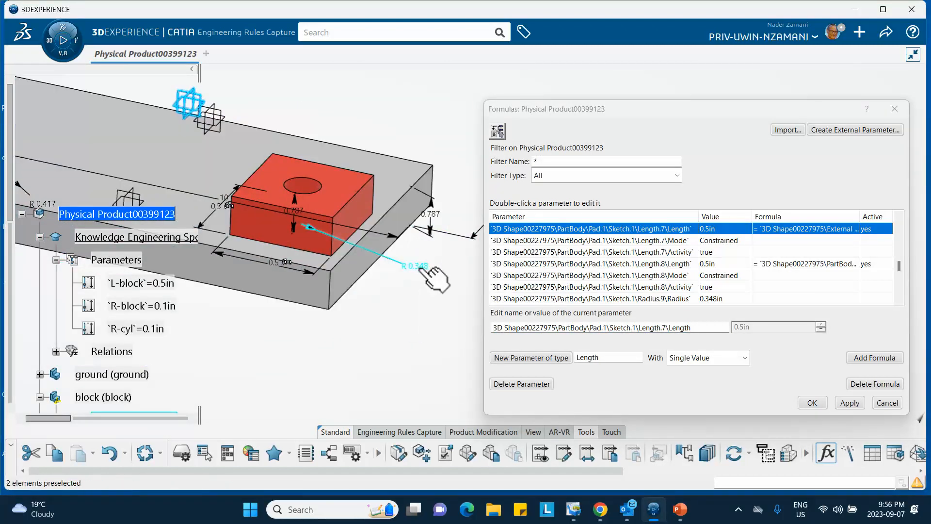
pyautogui.click(420, 268)
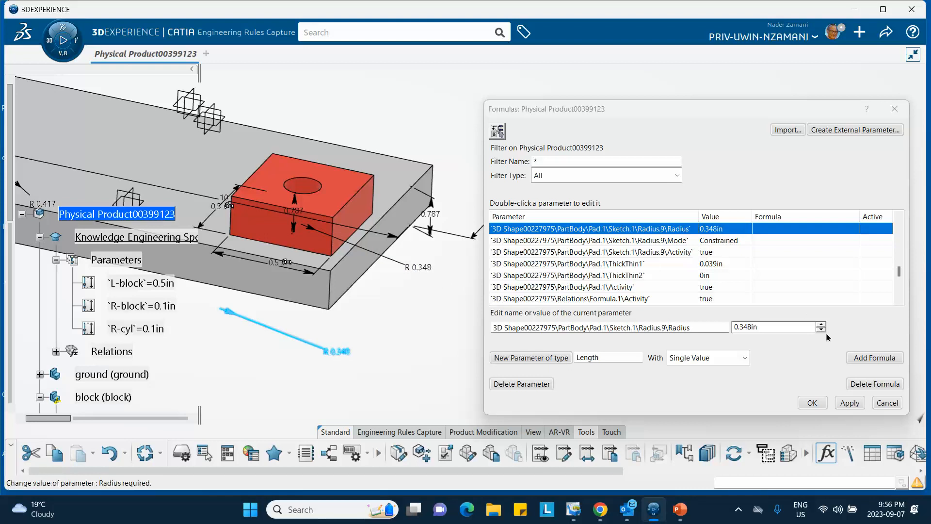
pyautogui.click(868, 361)
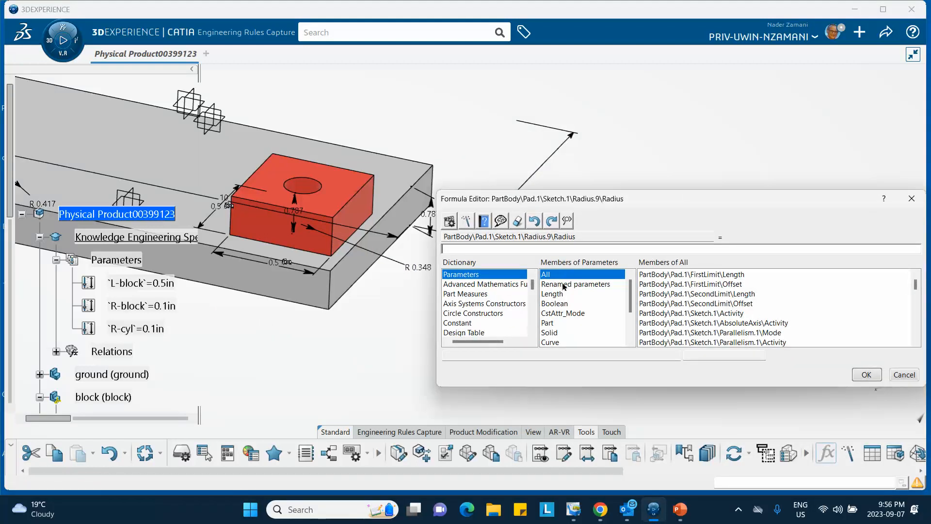
pyautogui.click(564, 286)
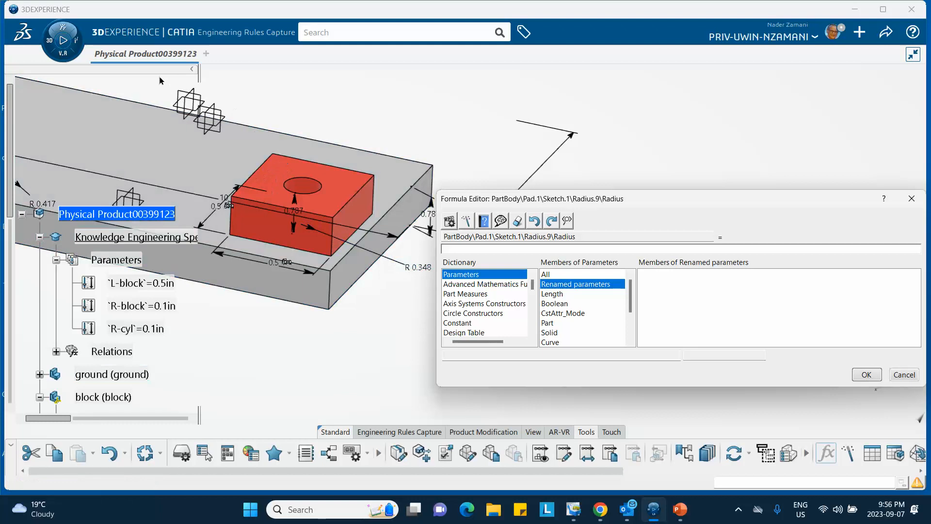
pyautogui.scroll(2, 157, 153)
pyautogui.click(157, 152)
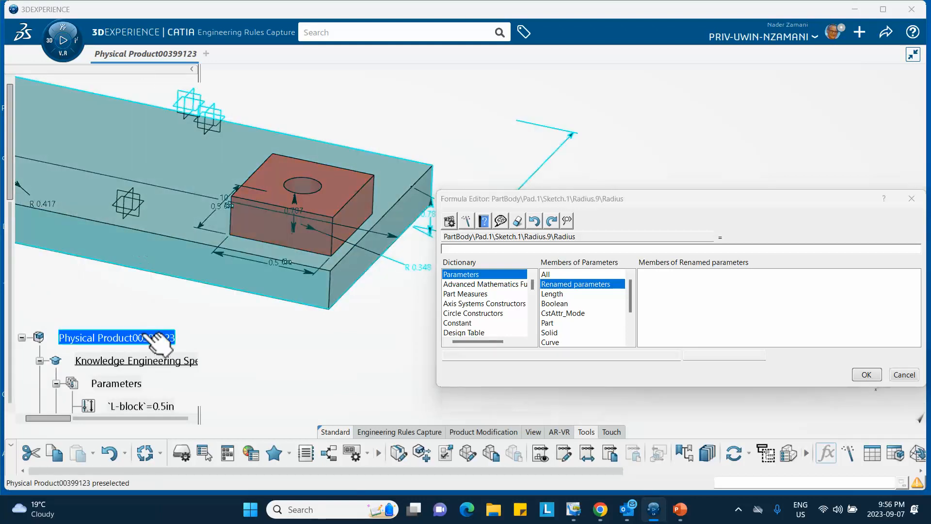
pyautogui.doubleClick(653, 285)
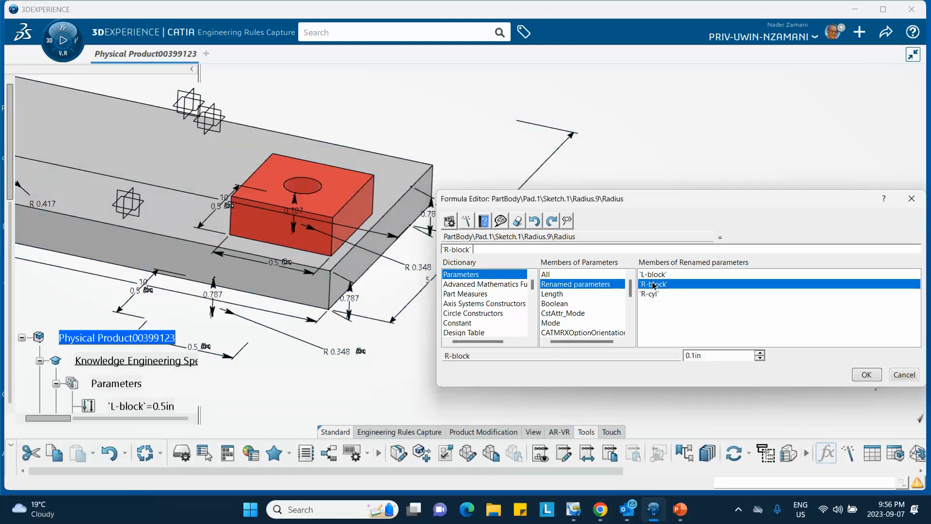
pyautogui.click(866, 374)
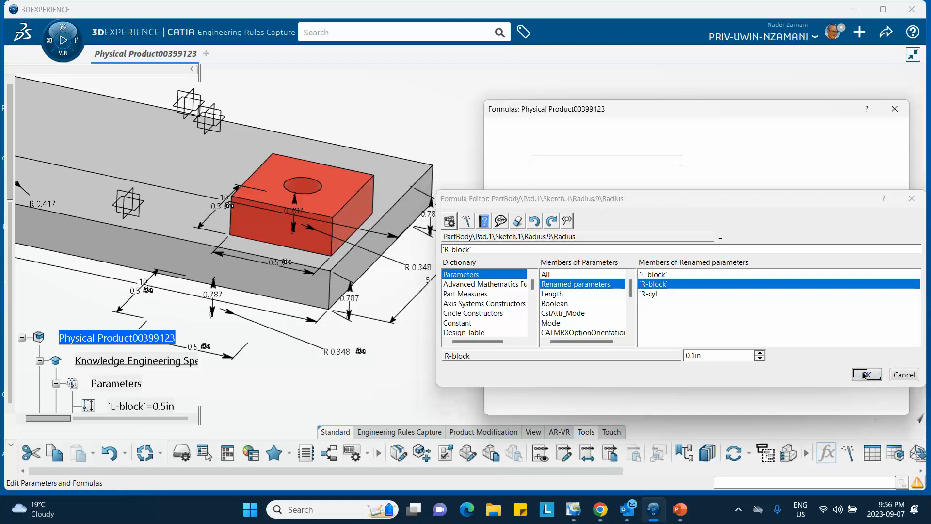
pyautogui.click(758, 394)
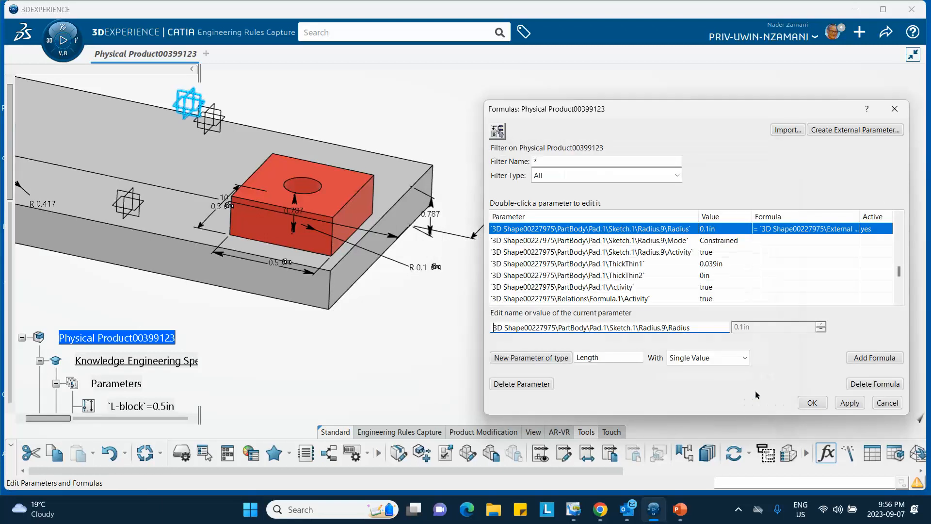
# - Add a formula that sets the cylinder's sketch radius, Radius.1, equal to the top-level product's R-cyl parameter, and finish editing formulas
pyautogui.moveTo(292, 301); pyautogui.dragTo(526, 333, button='middle')
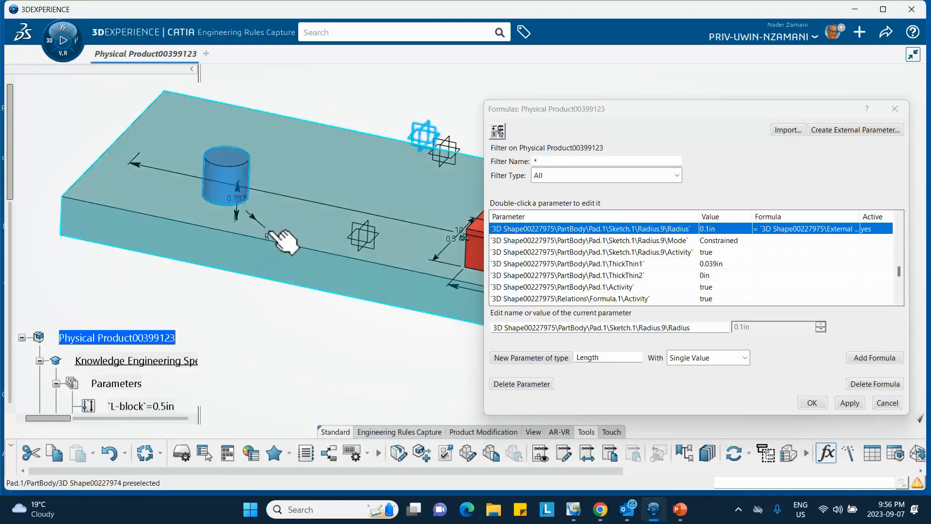
pyautogui.click(292, 237)
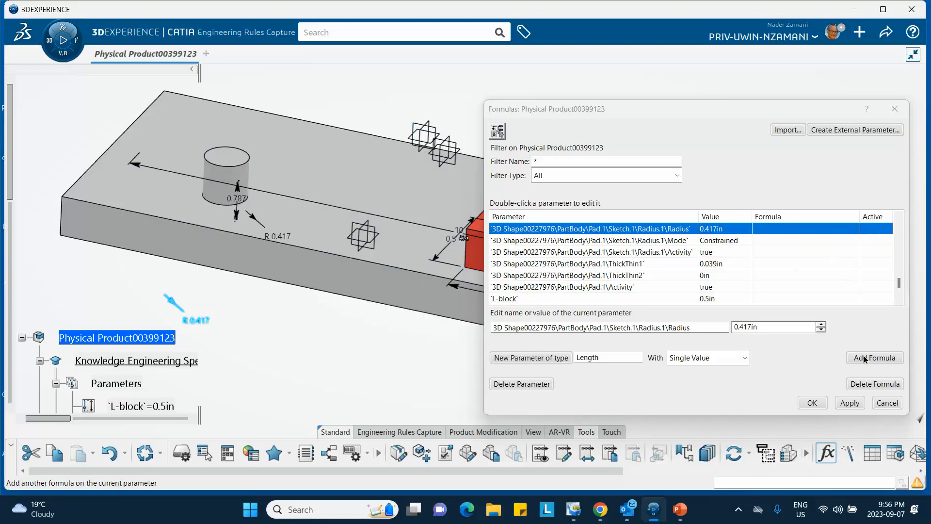
pyautogui.click(862, 357)
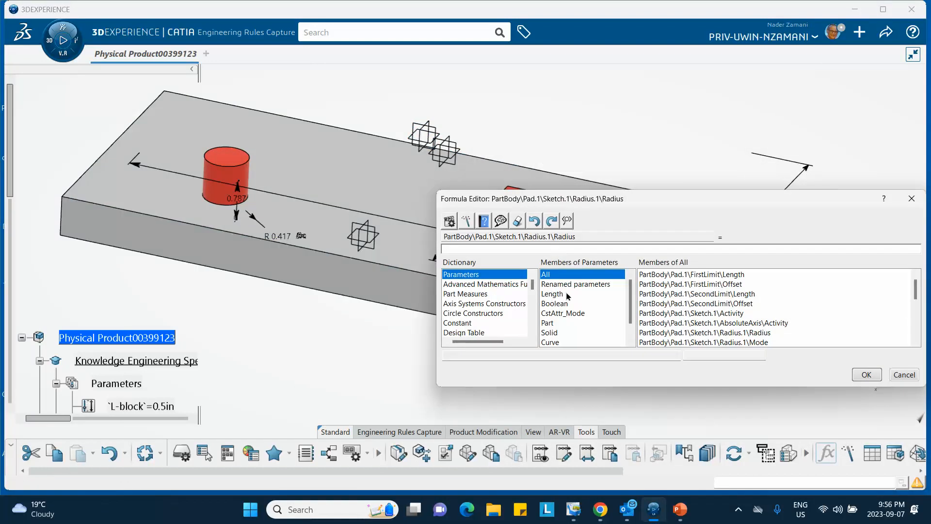
pyautogui.click(585, 285)
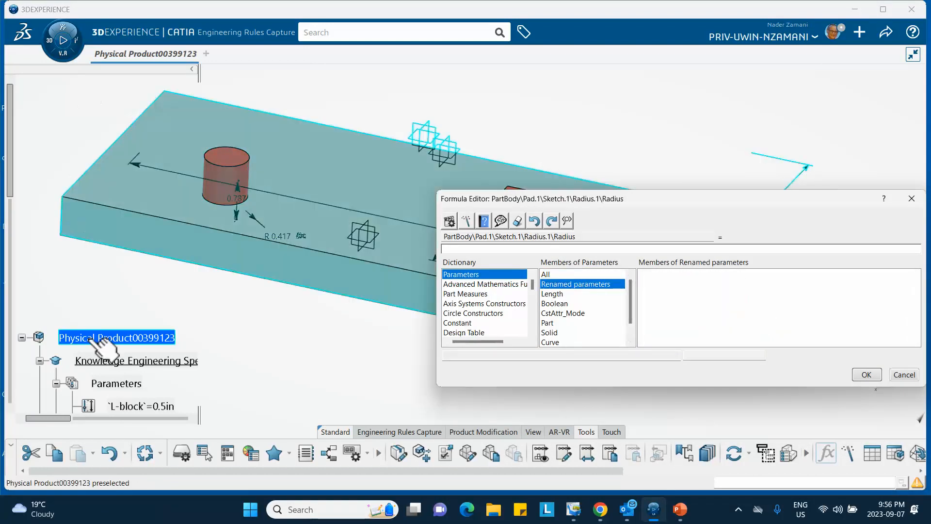
pyautogui.click(94, 340)
pyautogui.doubleClick(652, 294)
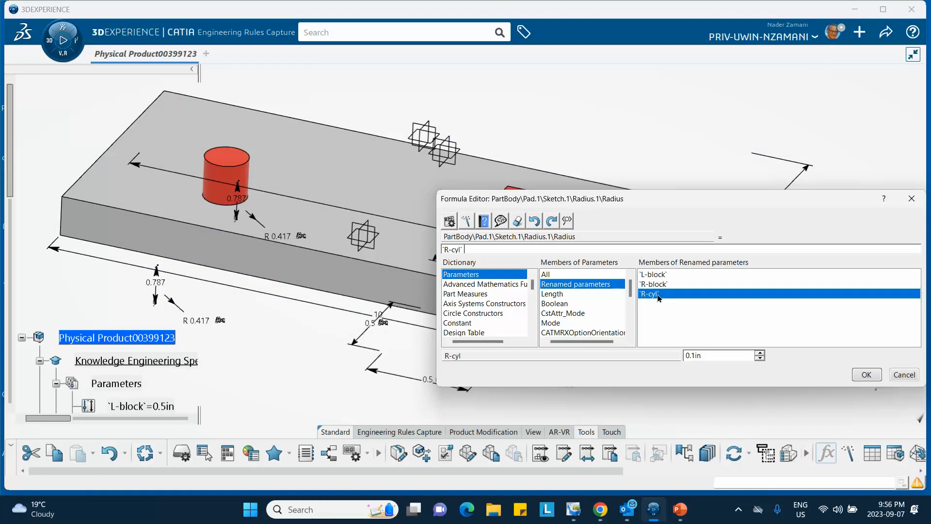
pyautogui.click(866, 375)
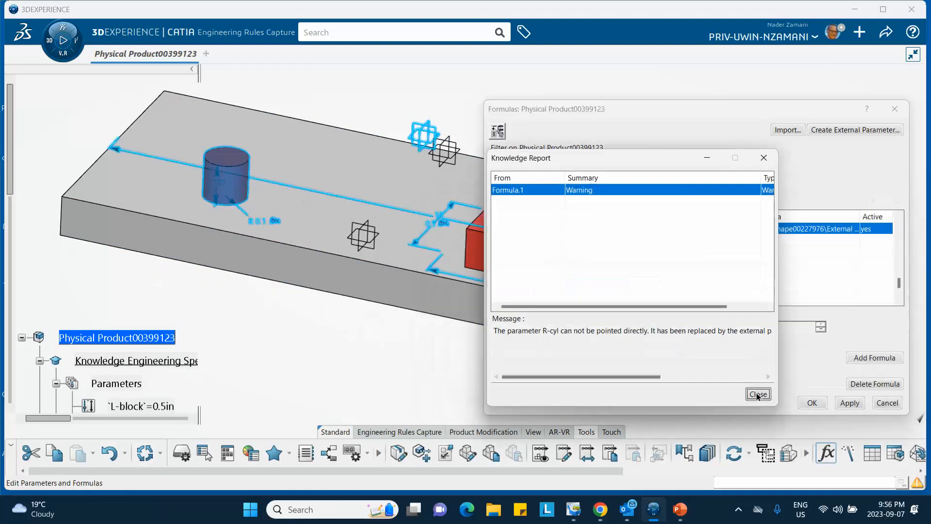
pyautogui.click(758, 394)
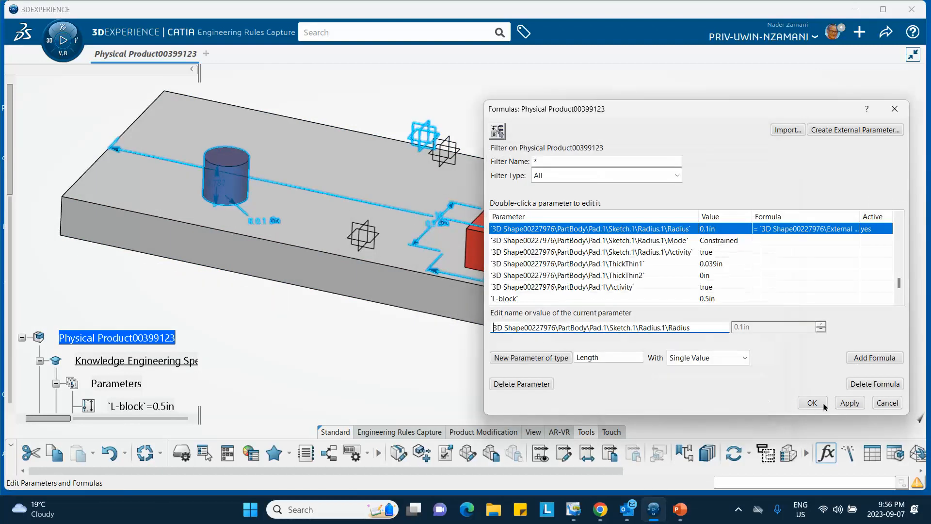
pyautogui.click(812, 404)
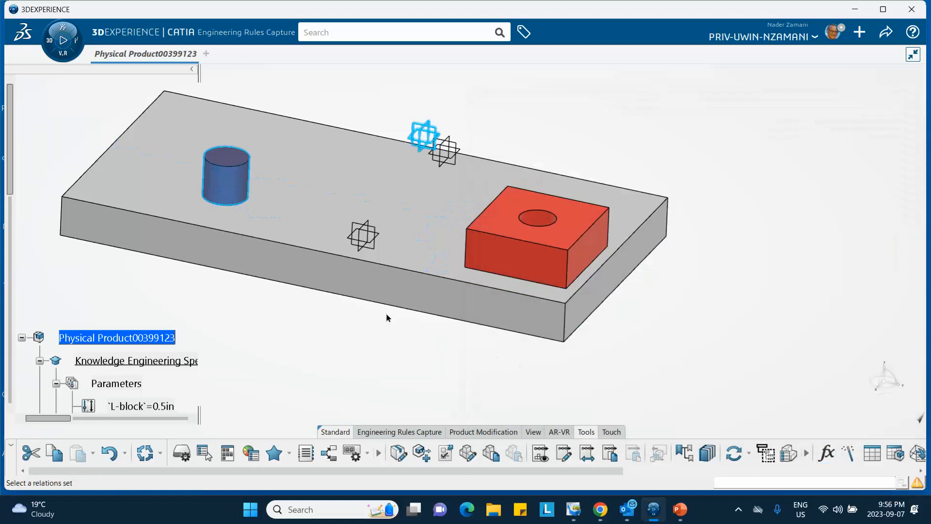
# - Expand the top-level product's relations and open ProductTable.1, keeping the cylinder and block in view beside it
pyautogui.moveTo(386, 312); pyautogui.dragTo(314, 341, button='middle')
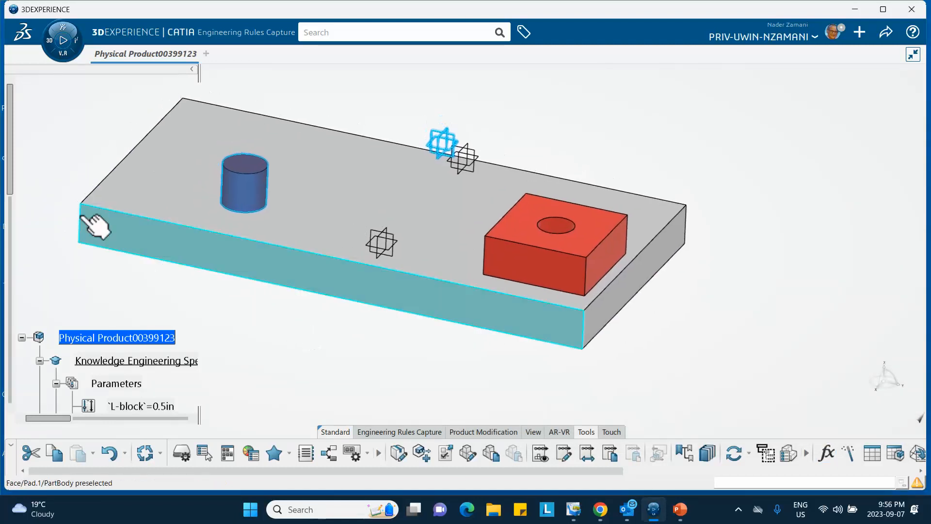
pyautogui.scroll(-5, 124, 350)
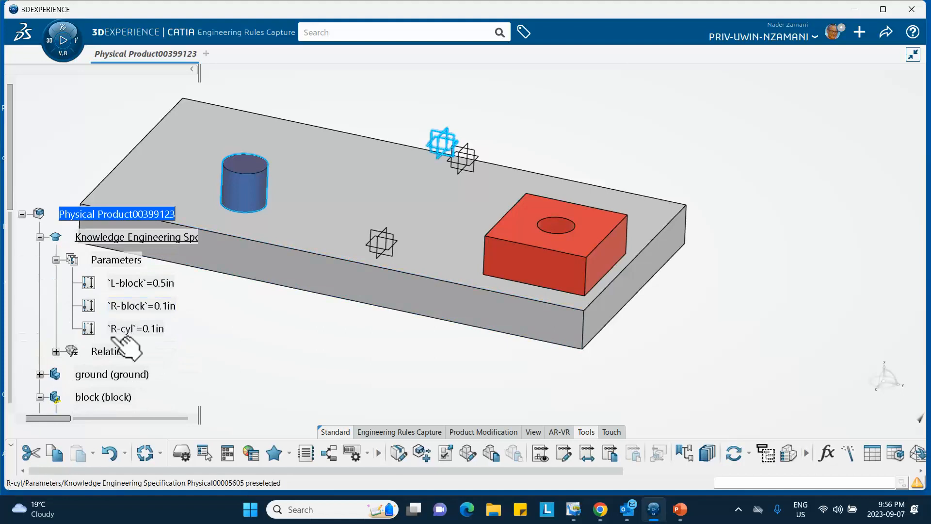
pyautogui.moveTo(263, 322); pyautogui.dragTo(419, 291, button='middle')
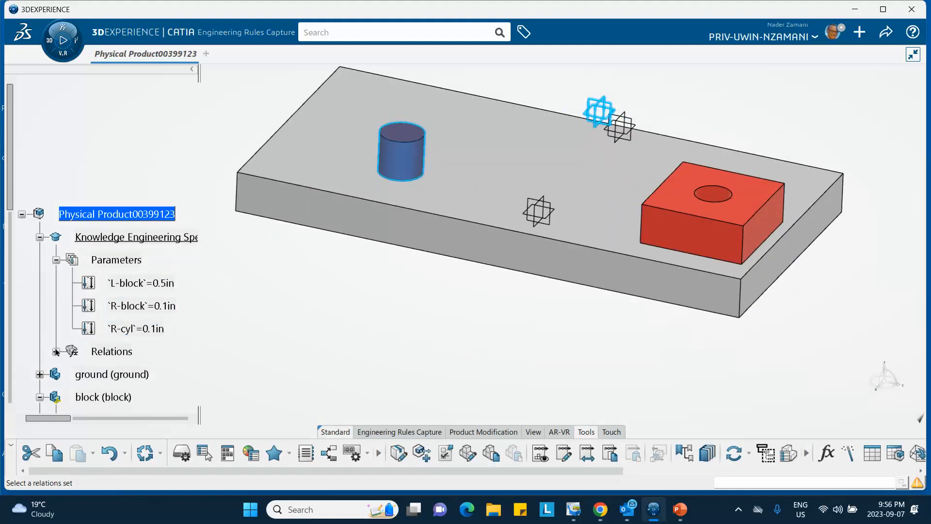
pyautogui.click(56, 352)
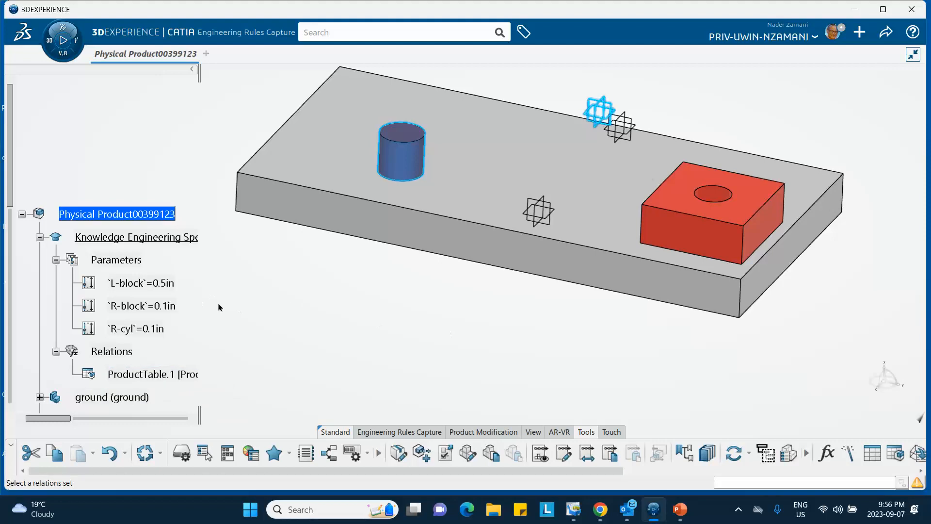
pyautogui.click(147, 371)
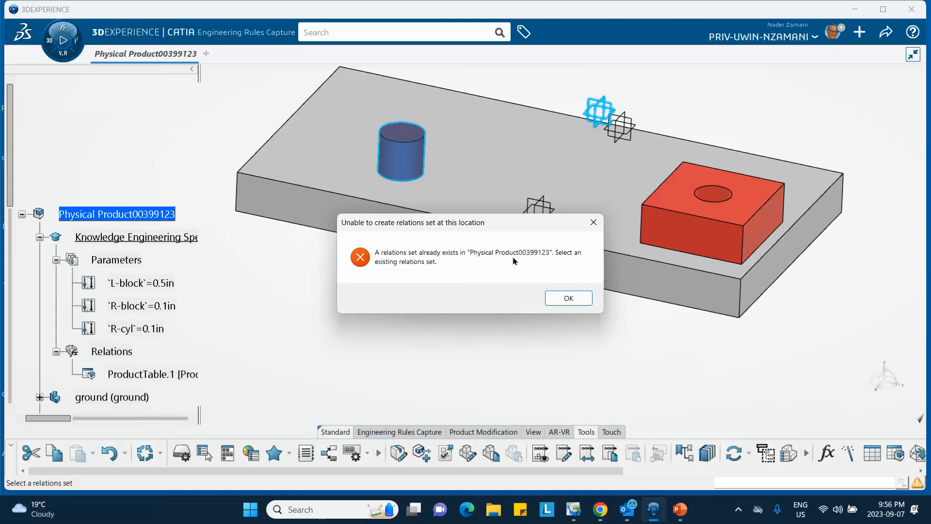
pyautogui.click(580, 298)
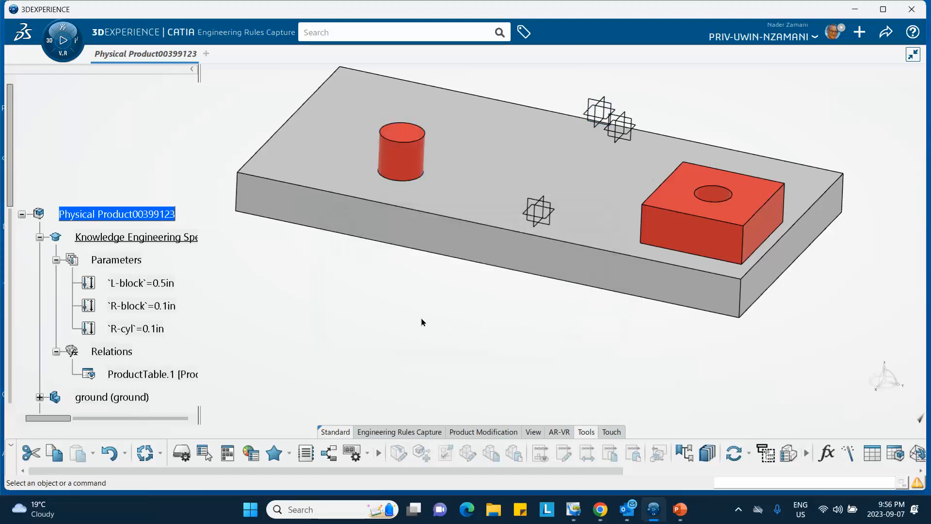
pyautogui.doubleClick(167, 376)
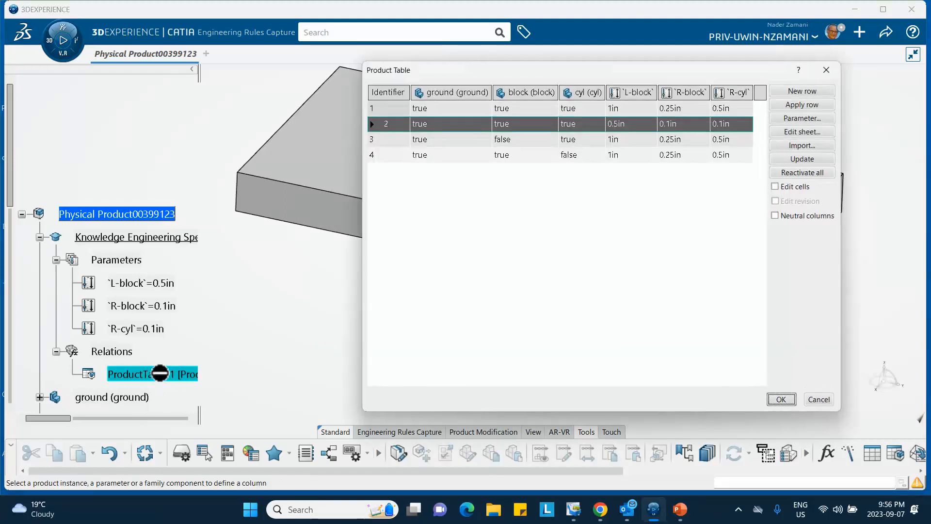
pyautogui.moveTo(540, 73); pyautogui.dragTo(665, 125)
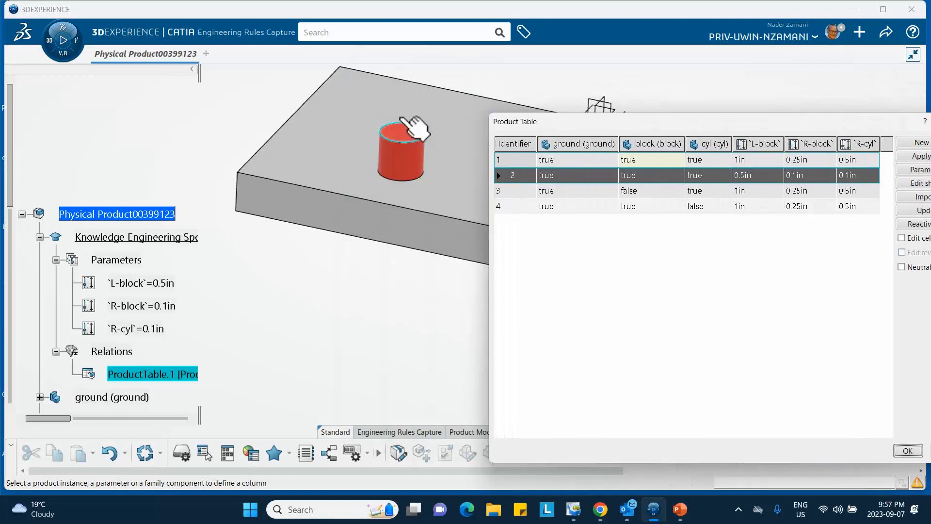
pyautogui.moveTo(405, 122); pyautogui.dragTo(203, 141, button='middle')
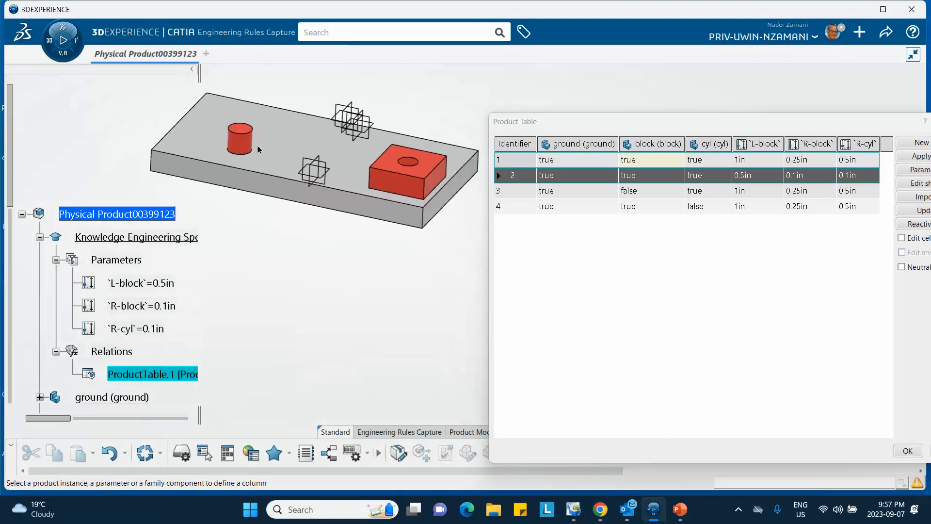
# - Apply row 1 of the product table and update the assembly
pyautogui.click(599, 161)
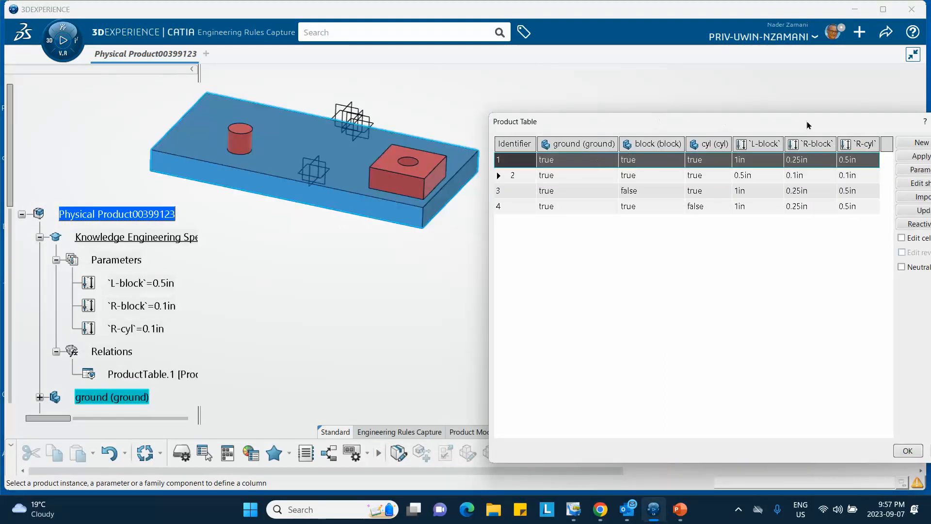
pyautogui.moveTo(799, 124); pyautogui.dragTo(752, 122)
pyautogui.click(876, 154)
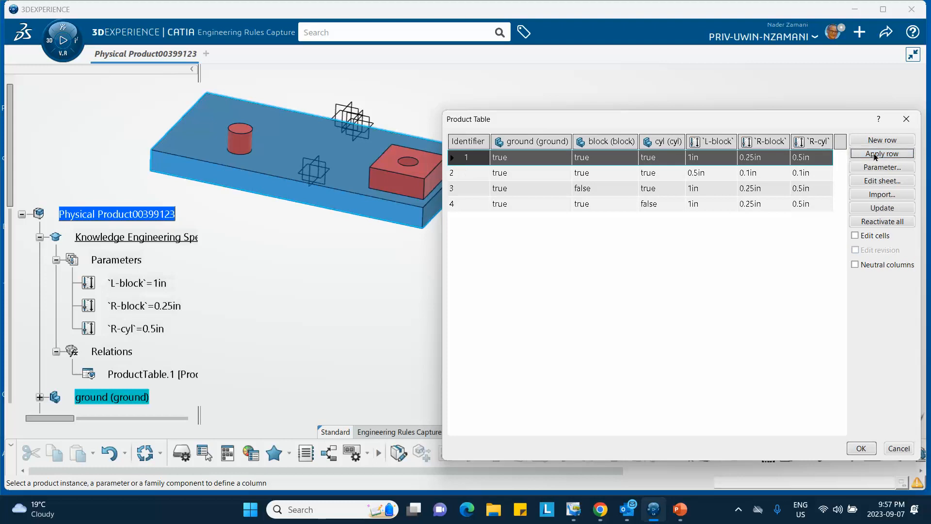
pyautogui.click(881, 207)
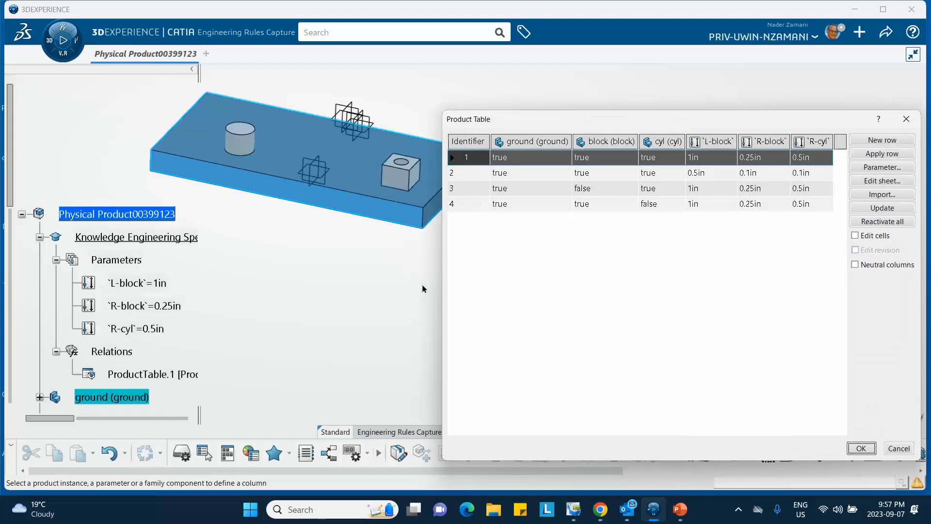
# - Apply row 2 of the product table and update the assembly
pyautogui.click(560, 173)
pyautogui.click(882, 154)
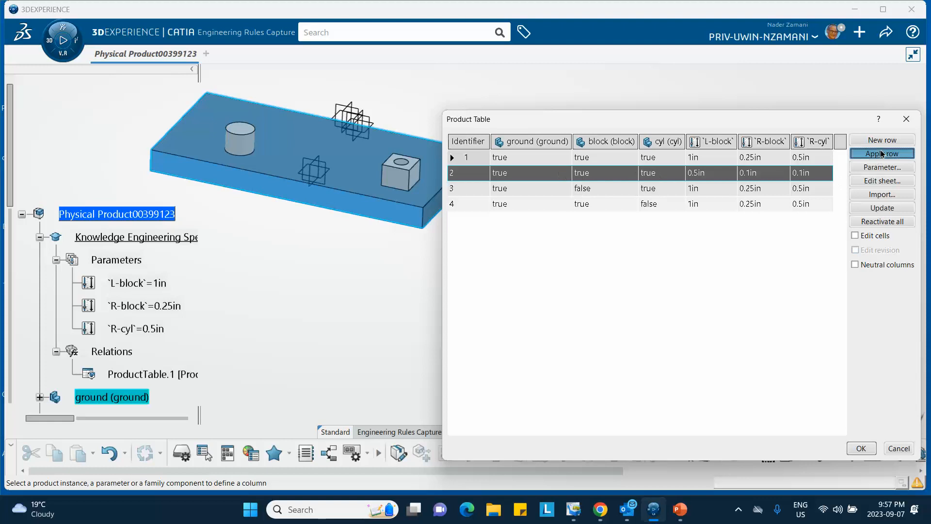
pyautogui.click(869, 211)
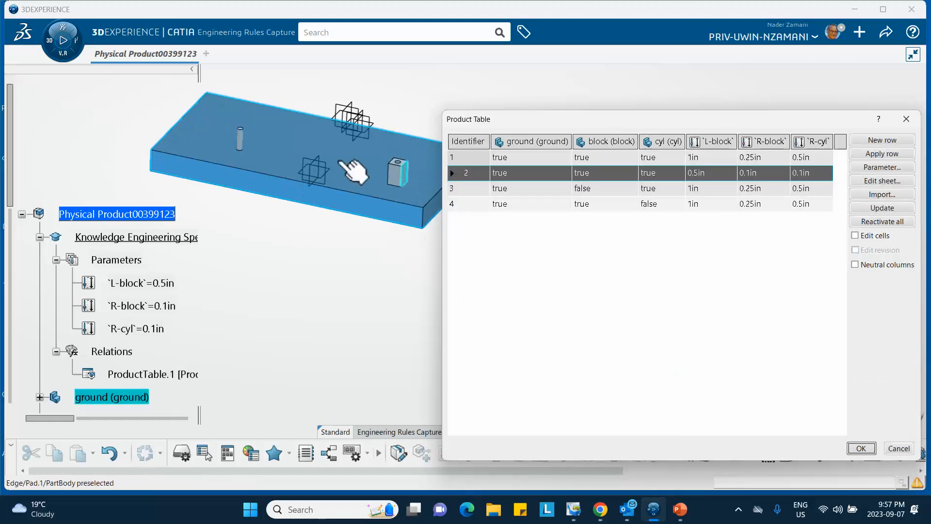
# - Apply row 3 of the product table, the variant without the block, update the assembly and dismiss the report
pyautogui.click(647, 189)
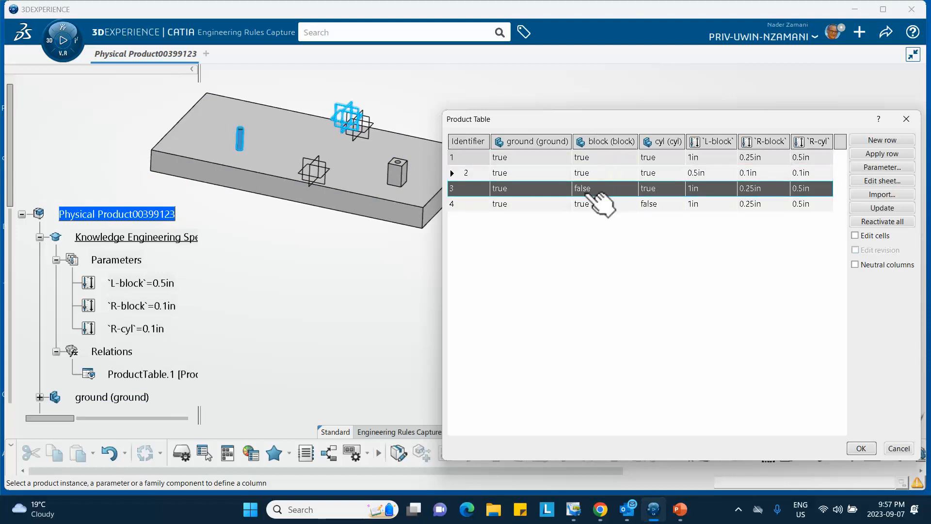
pyautogui.click(867, 154)
pyautogui.click(871, 209)
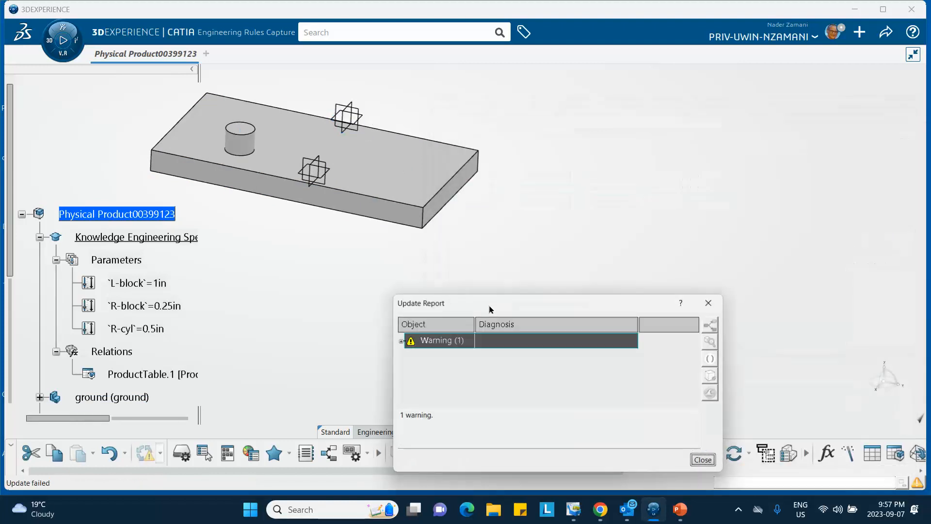
pyautogui.click(704, 460)
# - Apply row 4 of the product table, the variant without the cylinder, update the assembly and dismiss the report
pyautogui.click(647, 203)
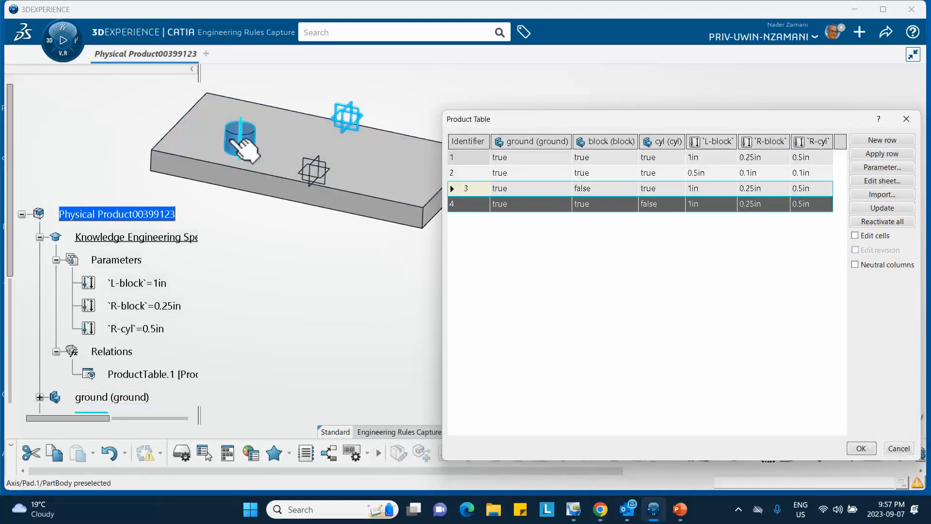
pyautogui.click(881, 154)
pyautogui.click(874, 209)
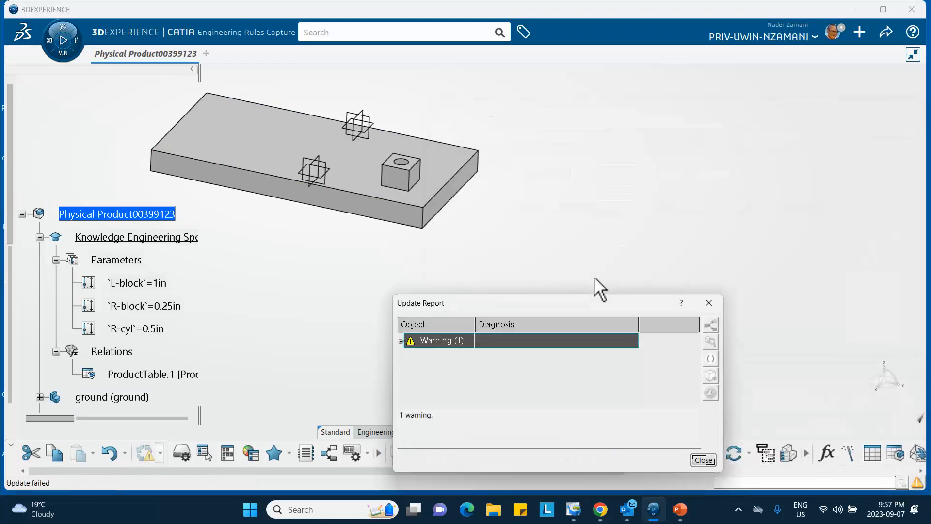
pyautogui.click(702, 458)
# - Switch the product table back to row 1 and then to row 2, update the assembly and accept the table
pyautogui.click(645, 158)
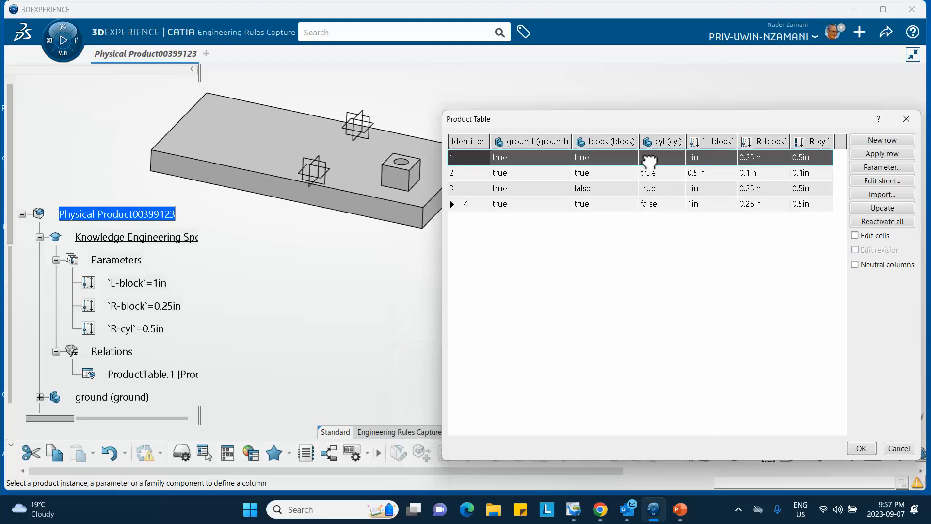
pyautogui.click(875, 153)
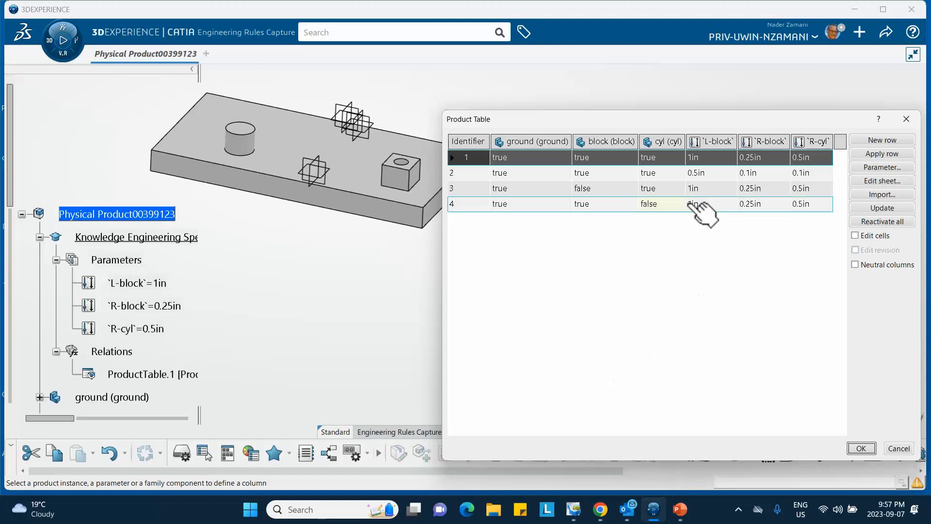
pyautogui.click(688, 175)
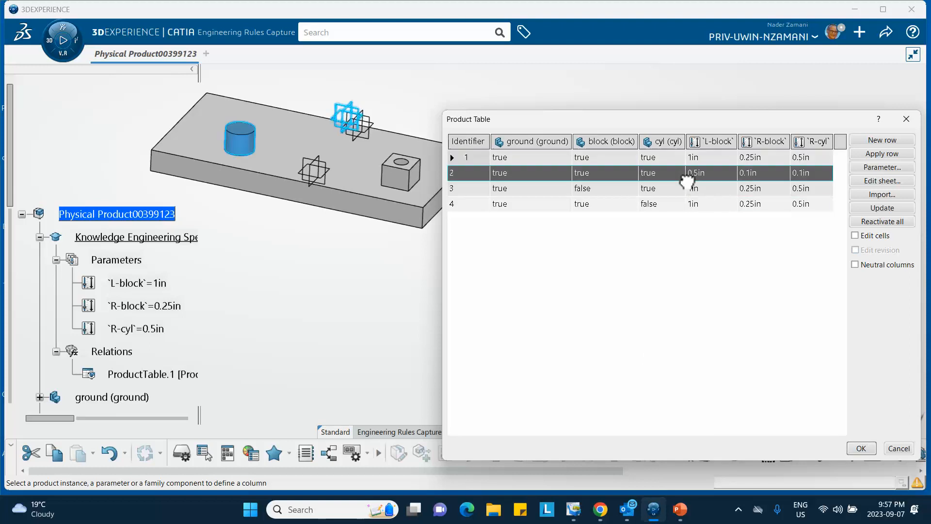
pyautogui.click(878, 153)
pyautogui.click(874, 212)
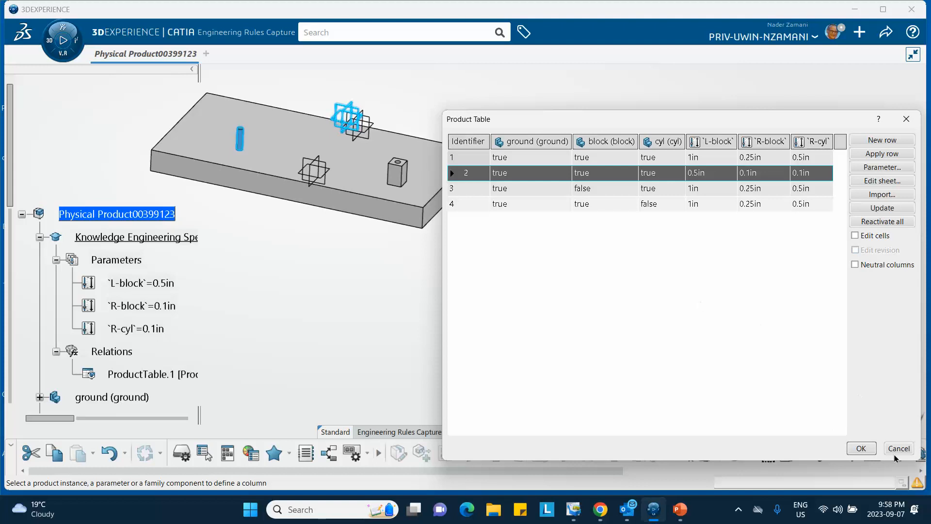
pyautogui.click(861, 449)
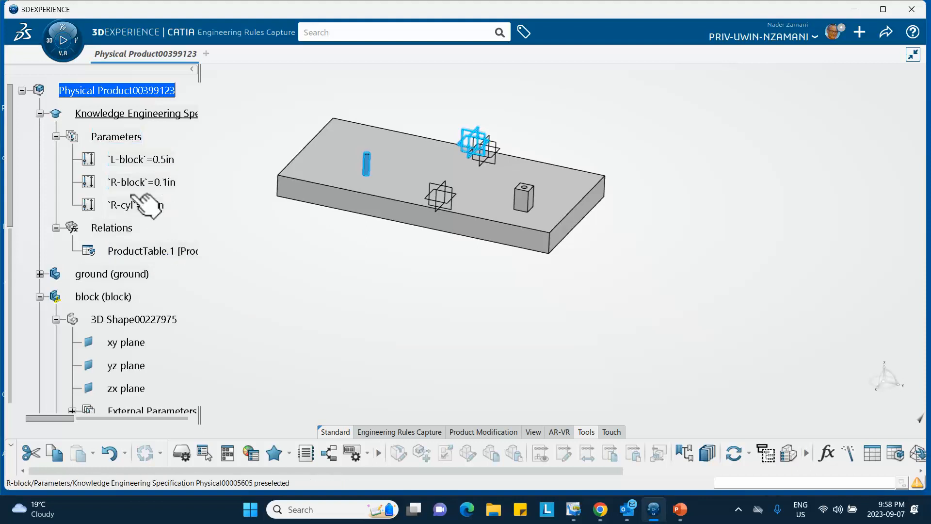
# - Look through the specification tree at the external parameters and relations of the block and the cylinder
pyautogui.scroll(-4, 141, 204)
pyautogui.scroll(-5, 144, 212)
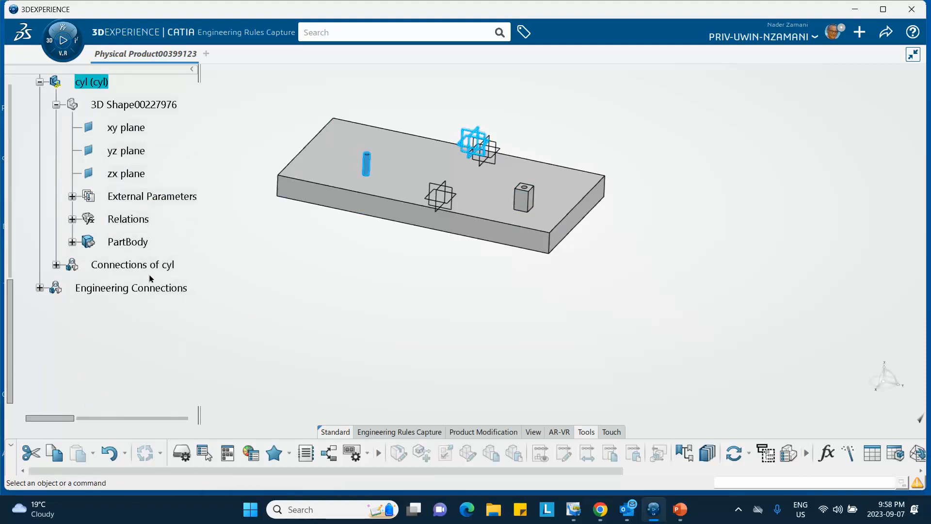
pyautogui.scroll(1, 168, 232)
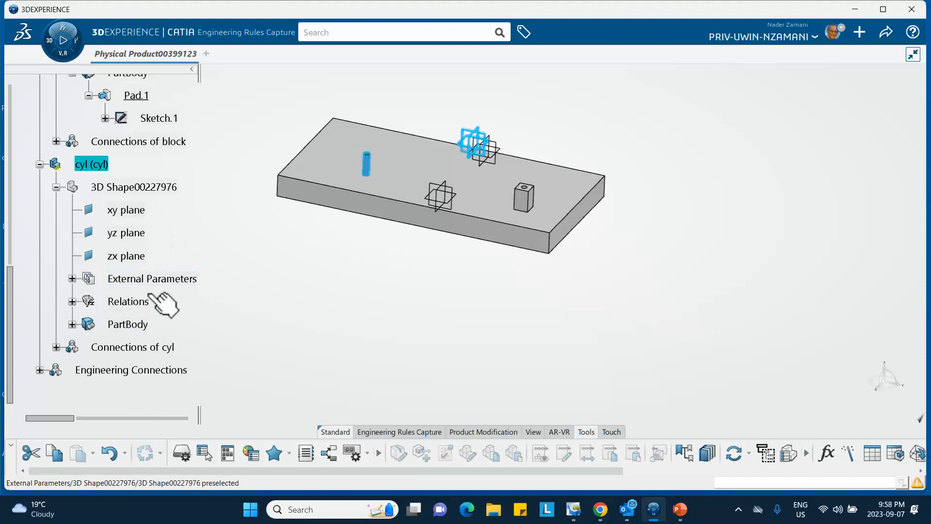
pyautogui.scroll(1, 165, 233)
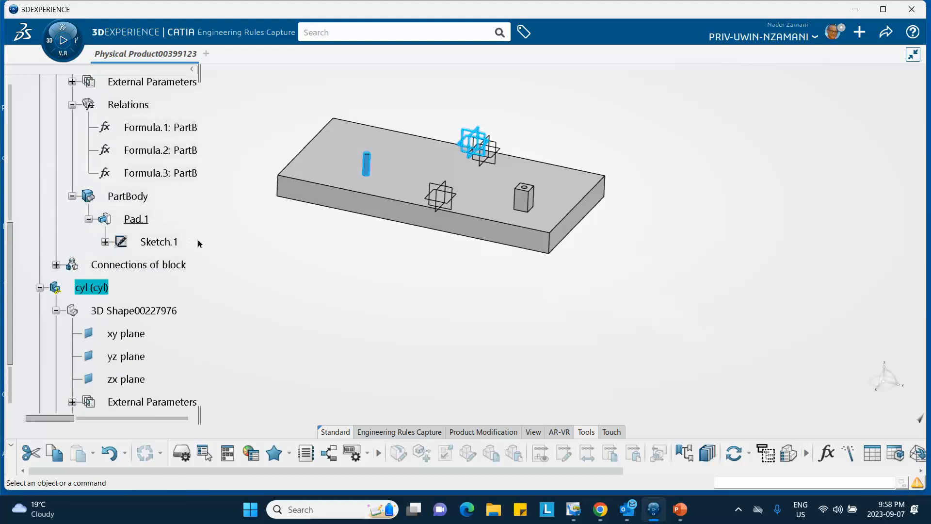
pyautogui.scroll(1, 200, 244)
pyautogui.moveTo(385, 172); pyautogui.dragTo(494, 224, button='middle')
pyautogui.scroll(1, 104, 275)
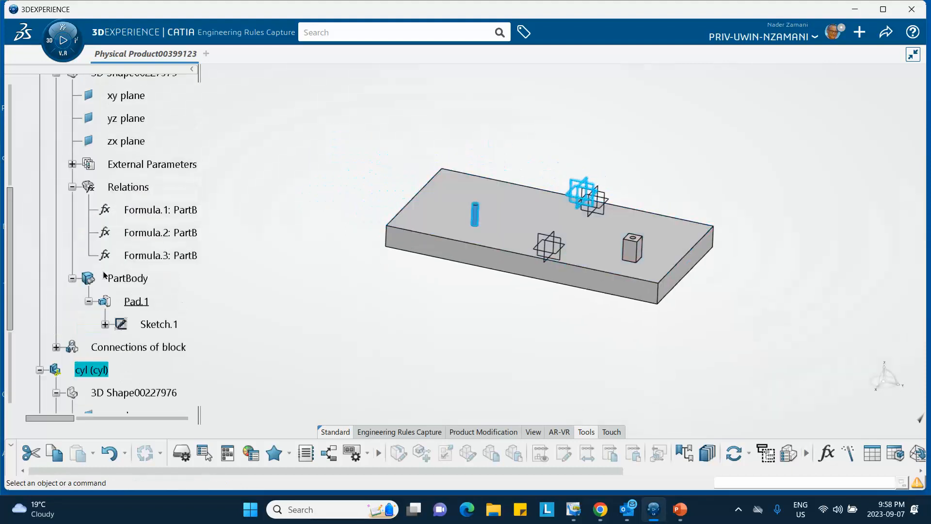
# - Expand the block's external parameters and widen the specification tree to read the block's three formulas in full
pyautogui.scroll(1, 105, 275)
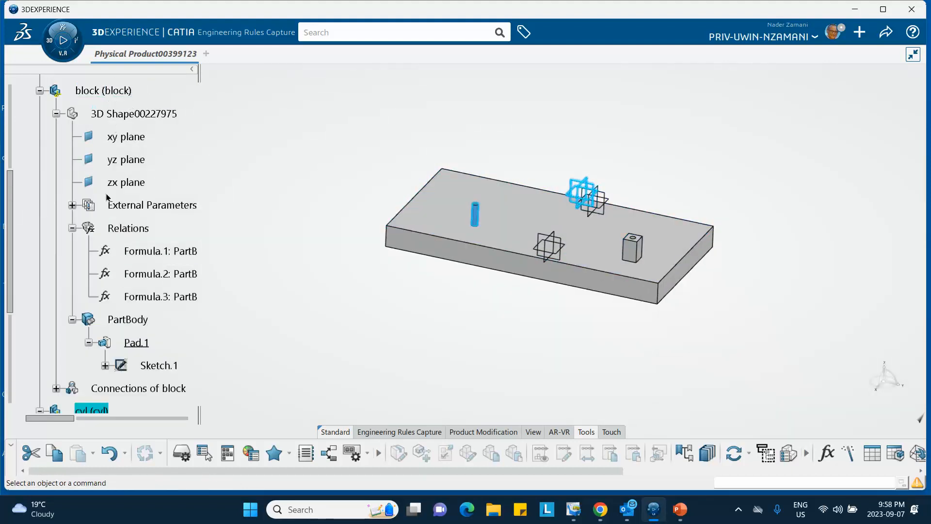
pyautogui.click(72, 206)
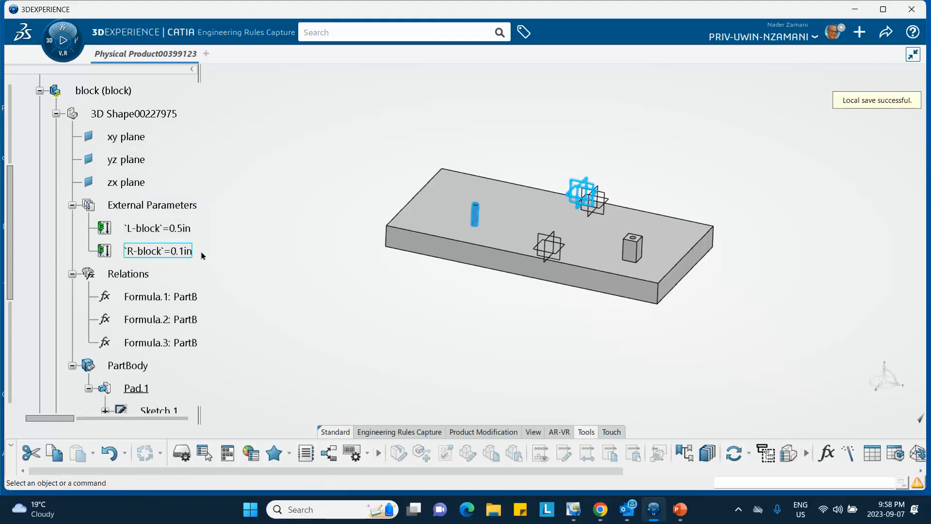
pyautogui.scroll(-3, 202, 255)
pyautogui.scroll(1, 163, 185)
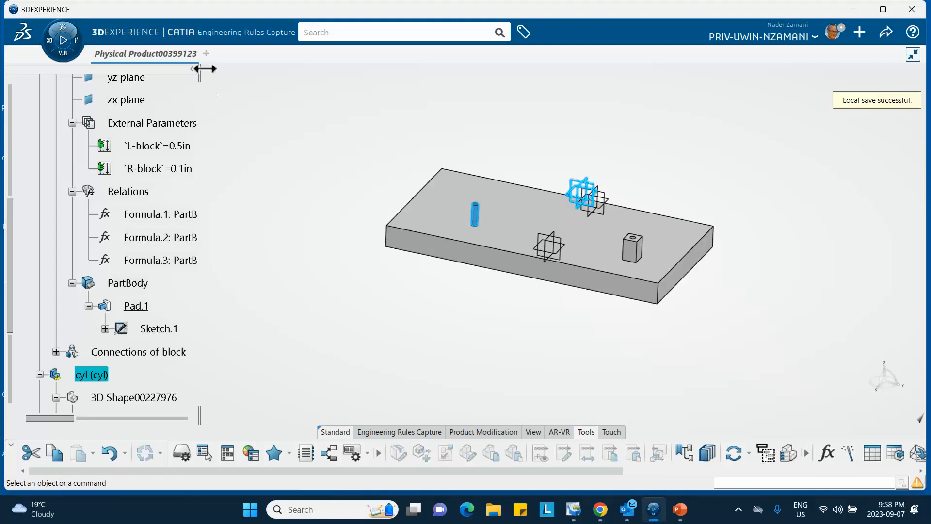
pyautogui.moveTo(204, 68); pyautogui.dragTo(616, 70)
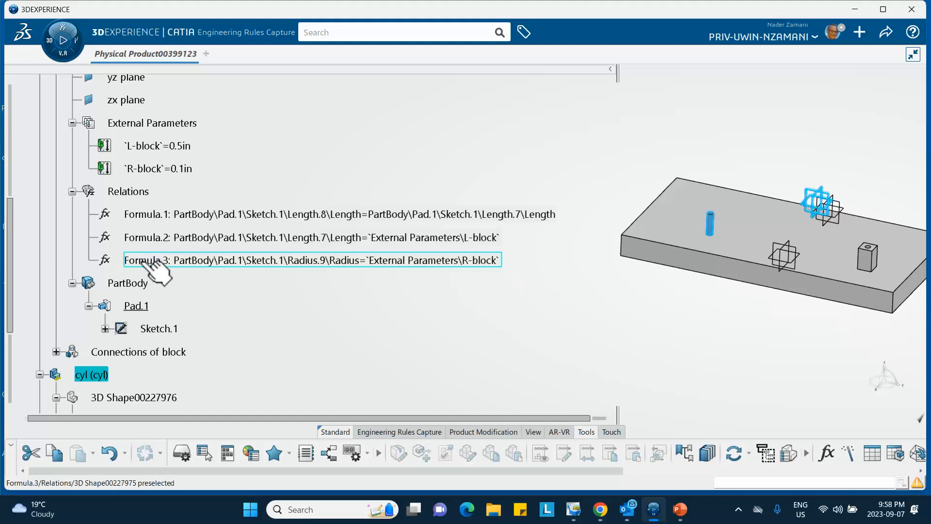
# - Expand the cylinder's relations in the specification tree and examine the formula that drives its sketch radius
pyautogui.scroll(-3, 328, 264)
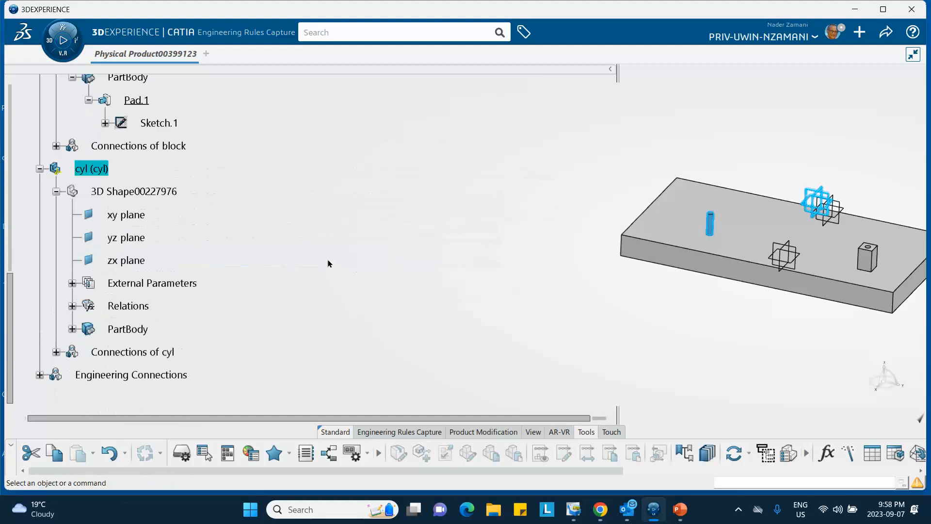
pyautogui.scroll(-1, 244, 237)
pyautogui.scroll(1, 235, 243)
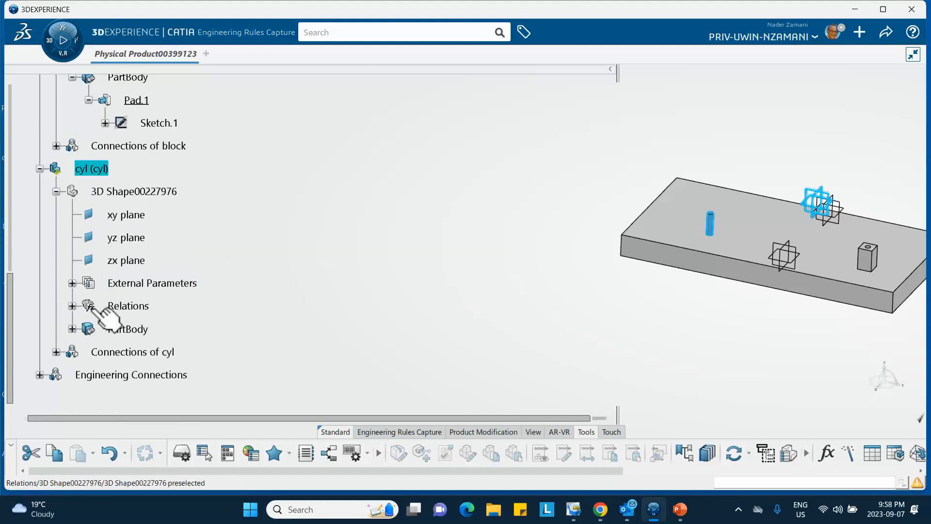
pyautogui.click(72, 305)
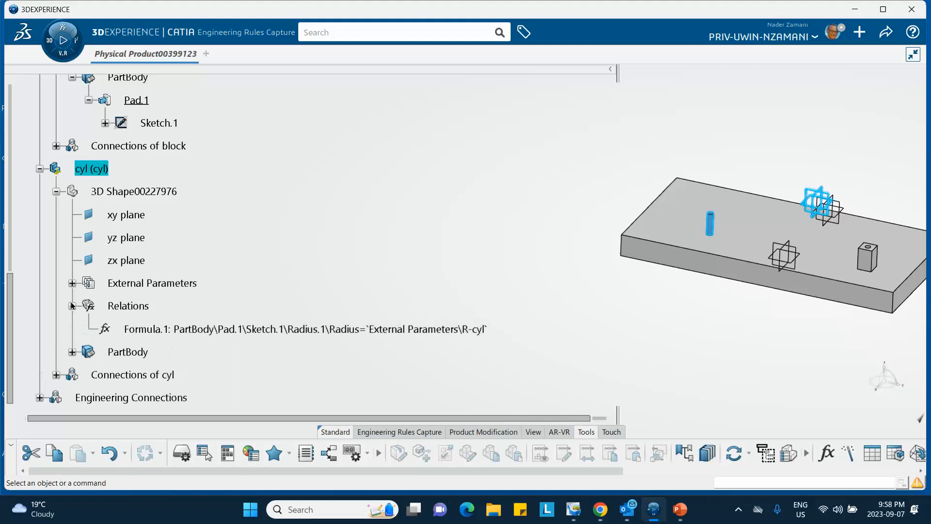
pyautogui.scroll(-1, 315, 262)
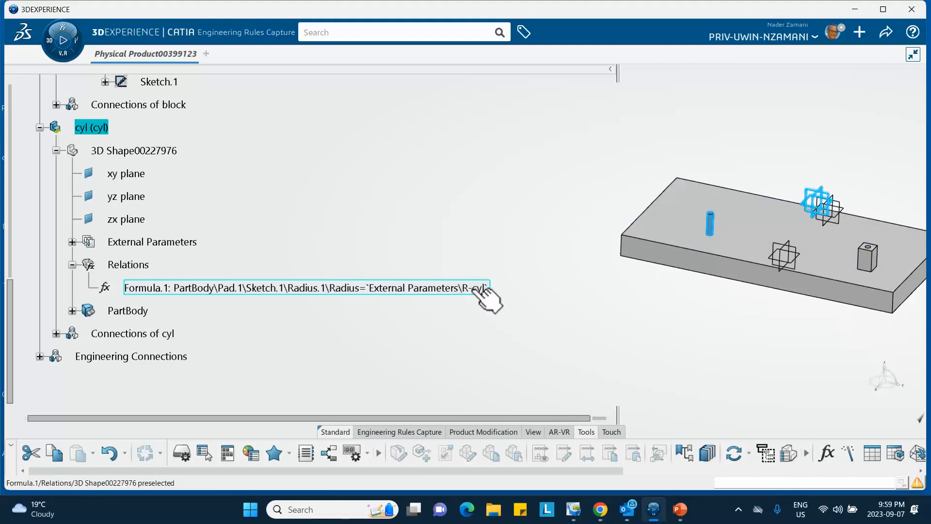
# - Switch to the PowerPoint slide with the product table tutorial's assembly sketch and additional material link
pyautogui.moveTo(637, 272); pyautogui.dragTo(419, 230, button='middle')
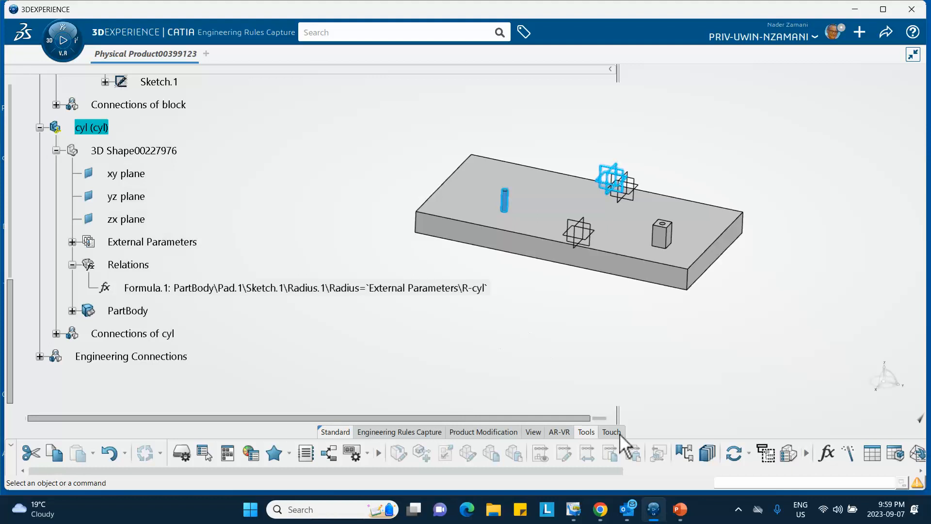
pyautogui.click(679, 508)
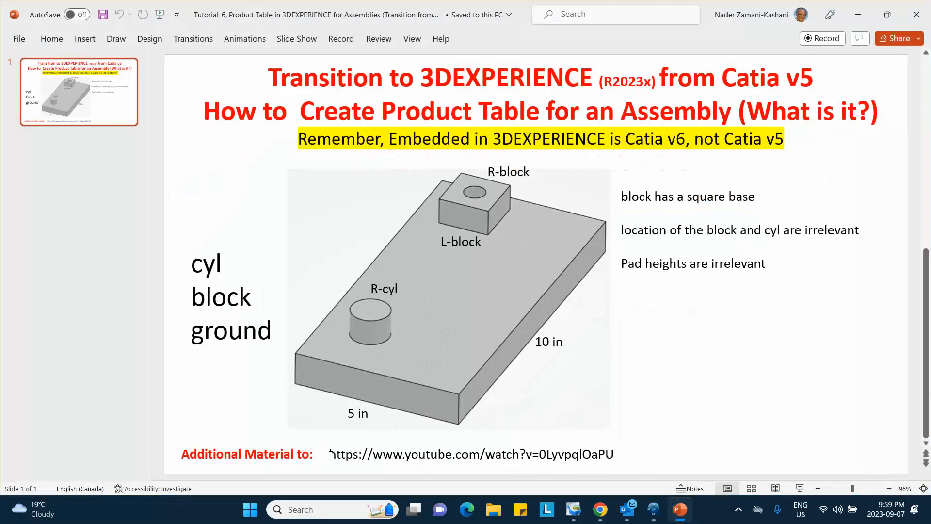